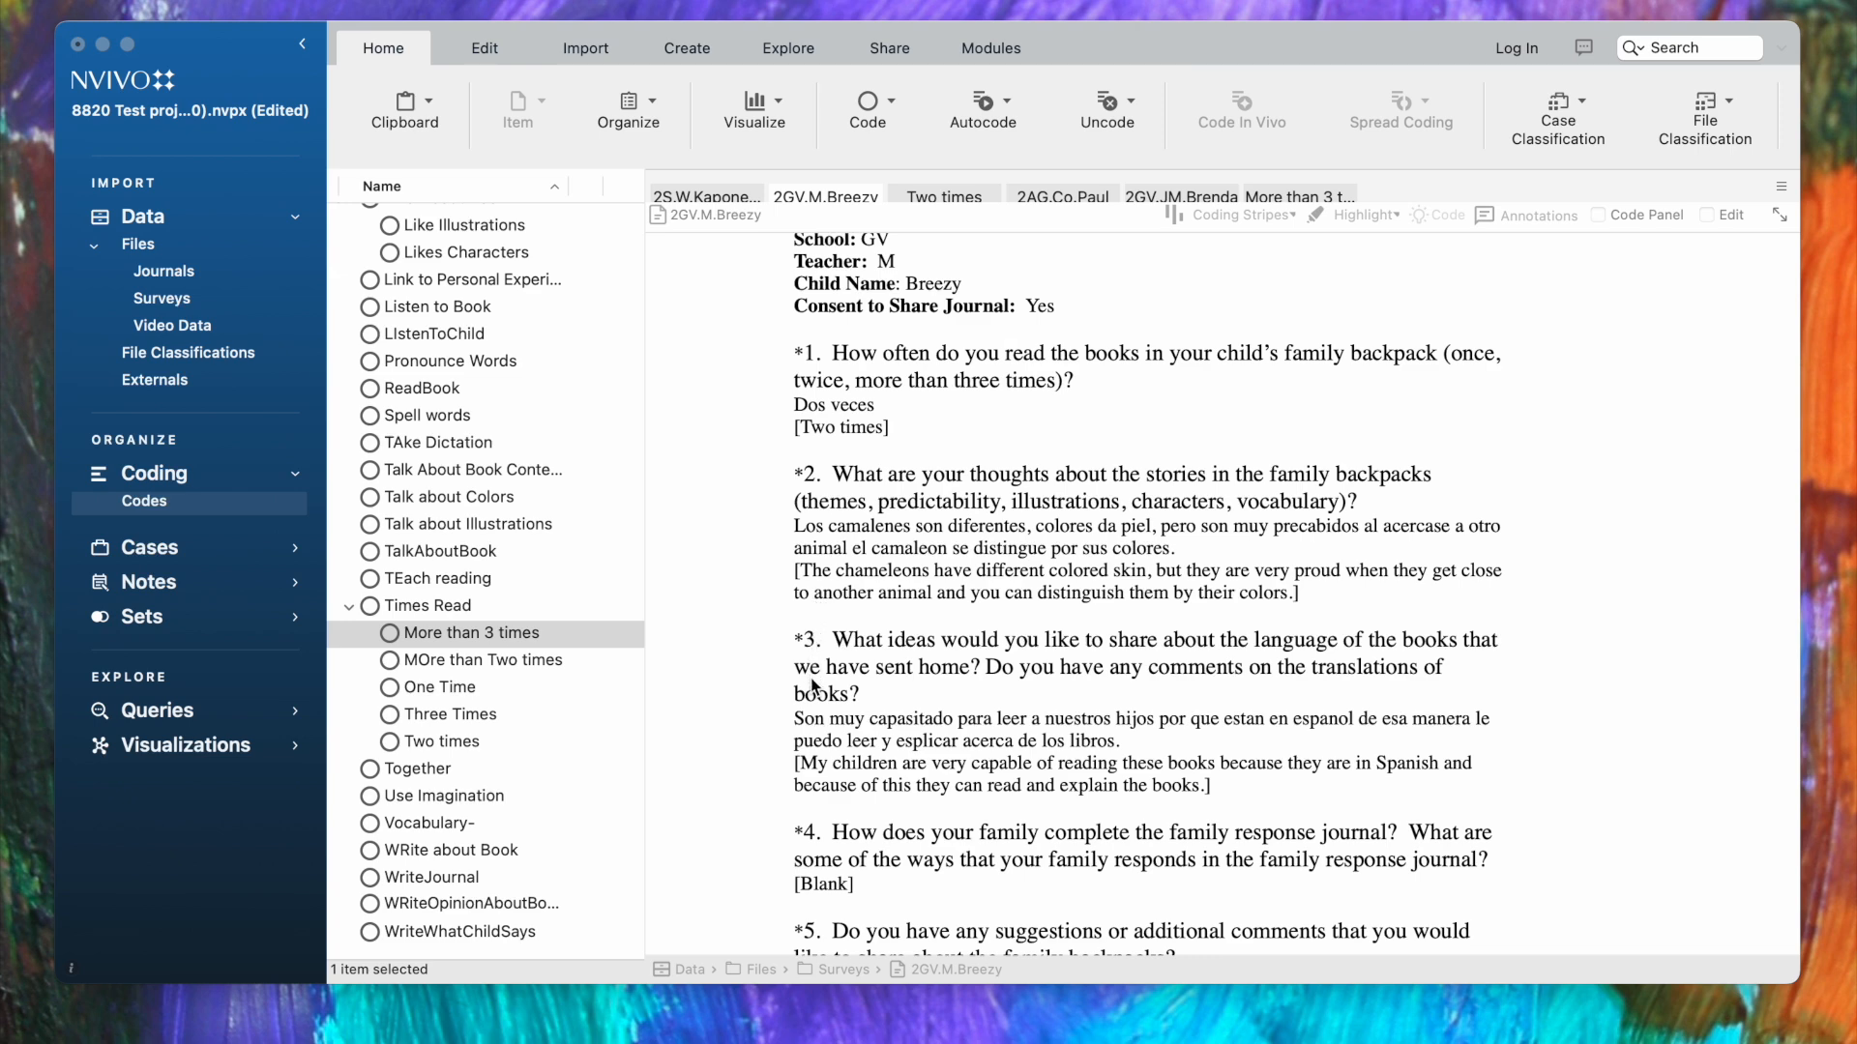
# - Read the open parent survey's answers and look through the list of existing codes
pyautogui.scroll(-2, 812, 686)
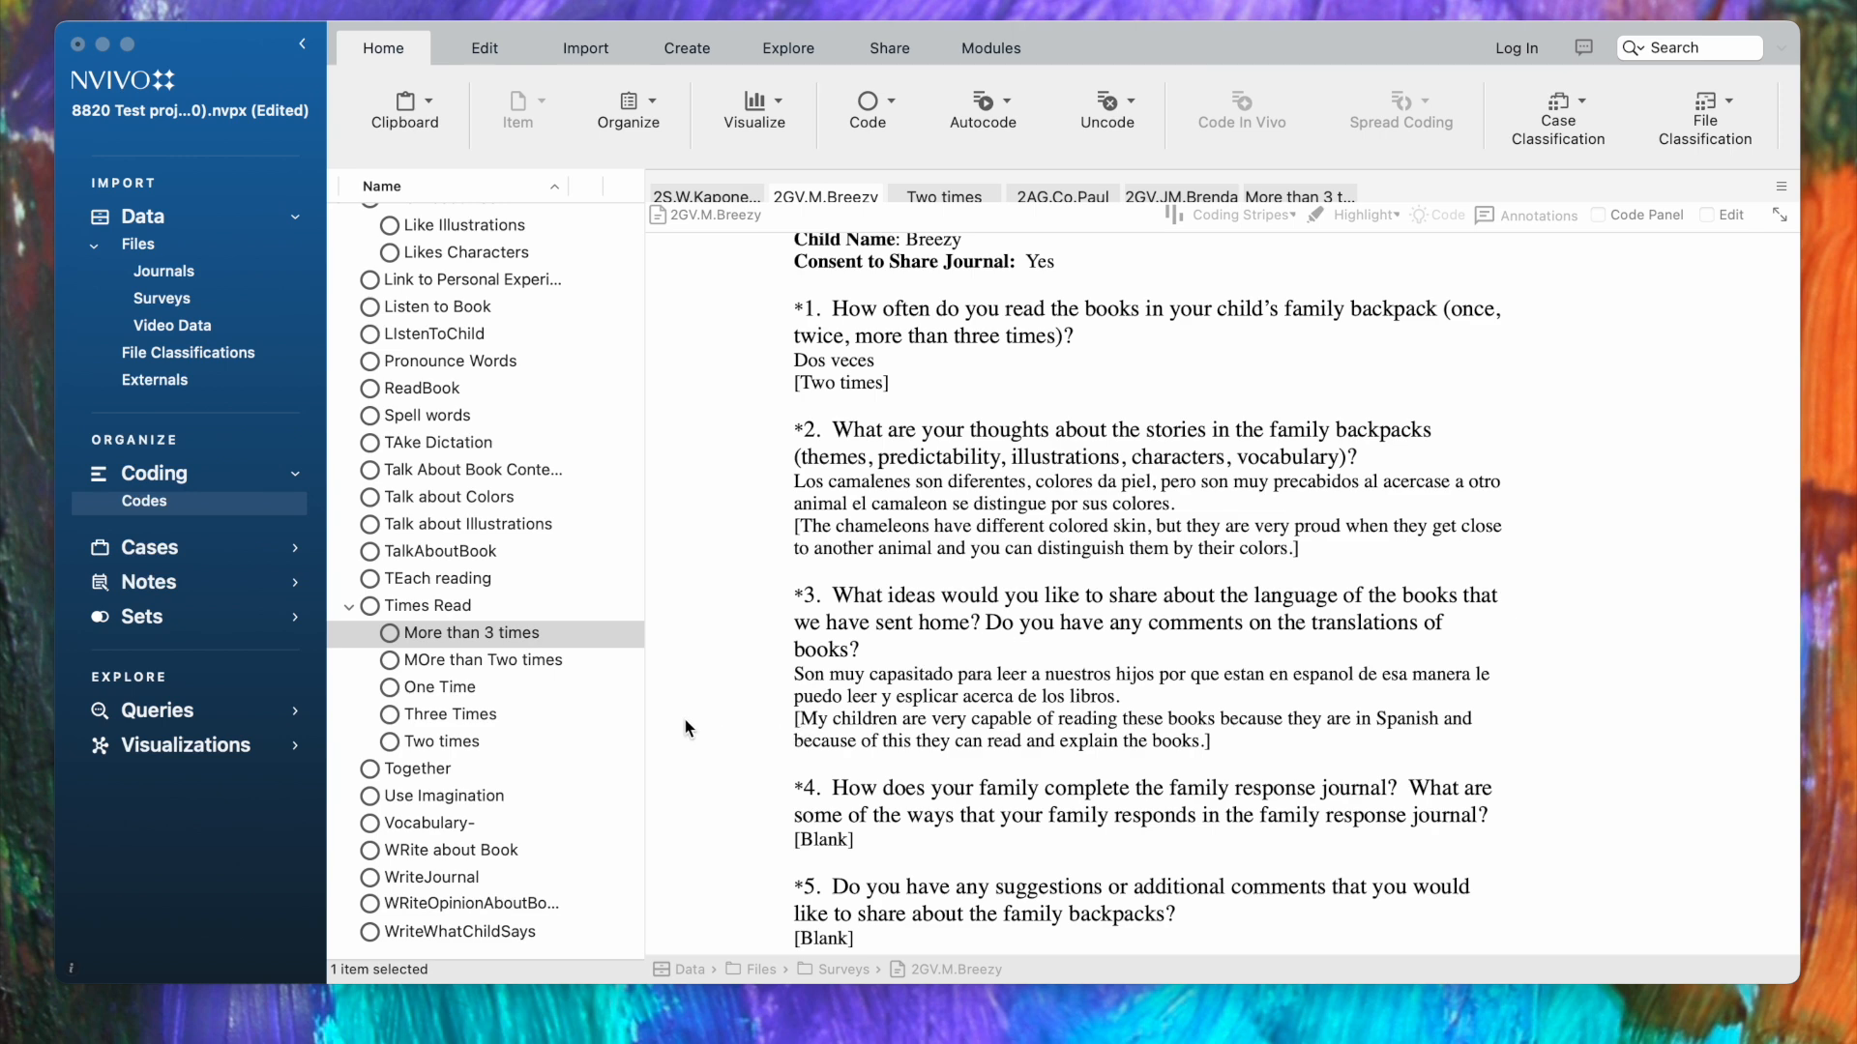
pyautogui.scroll(5, 527, 620)
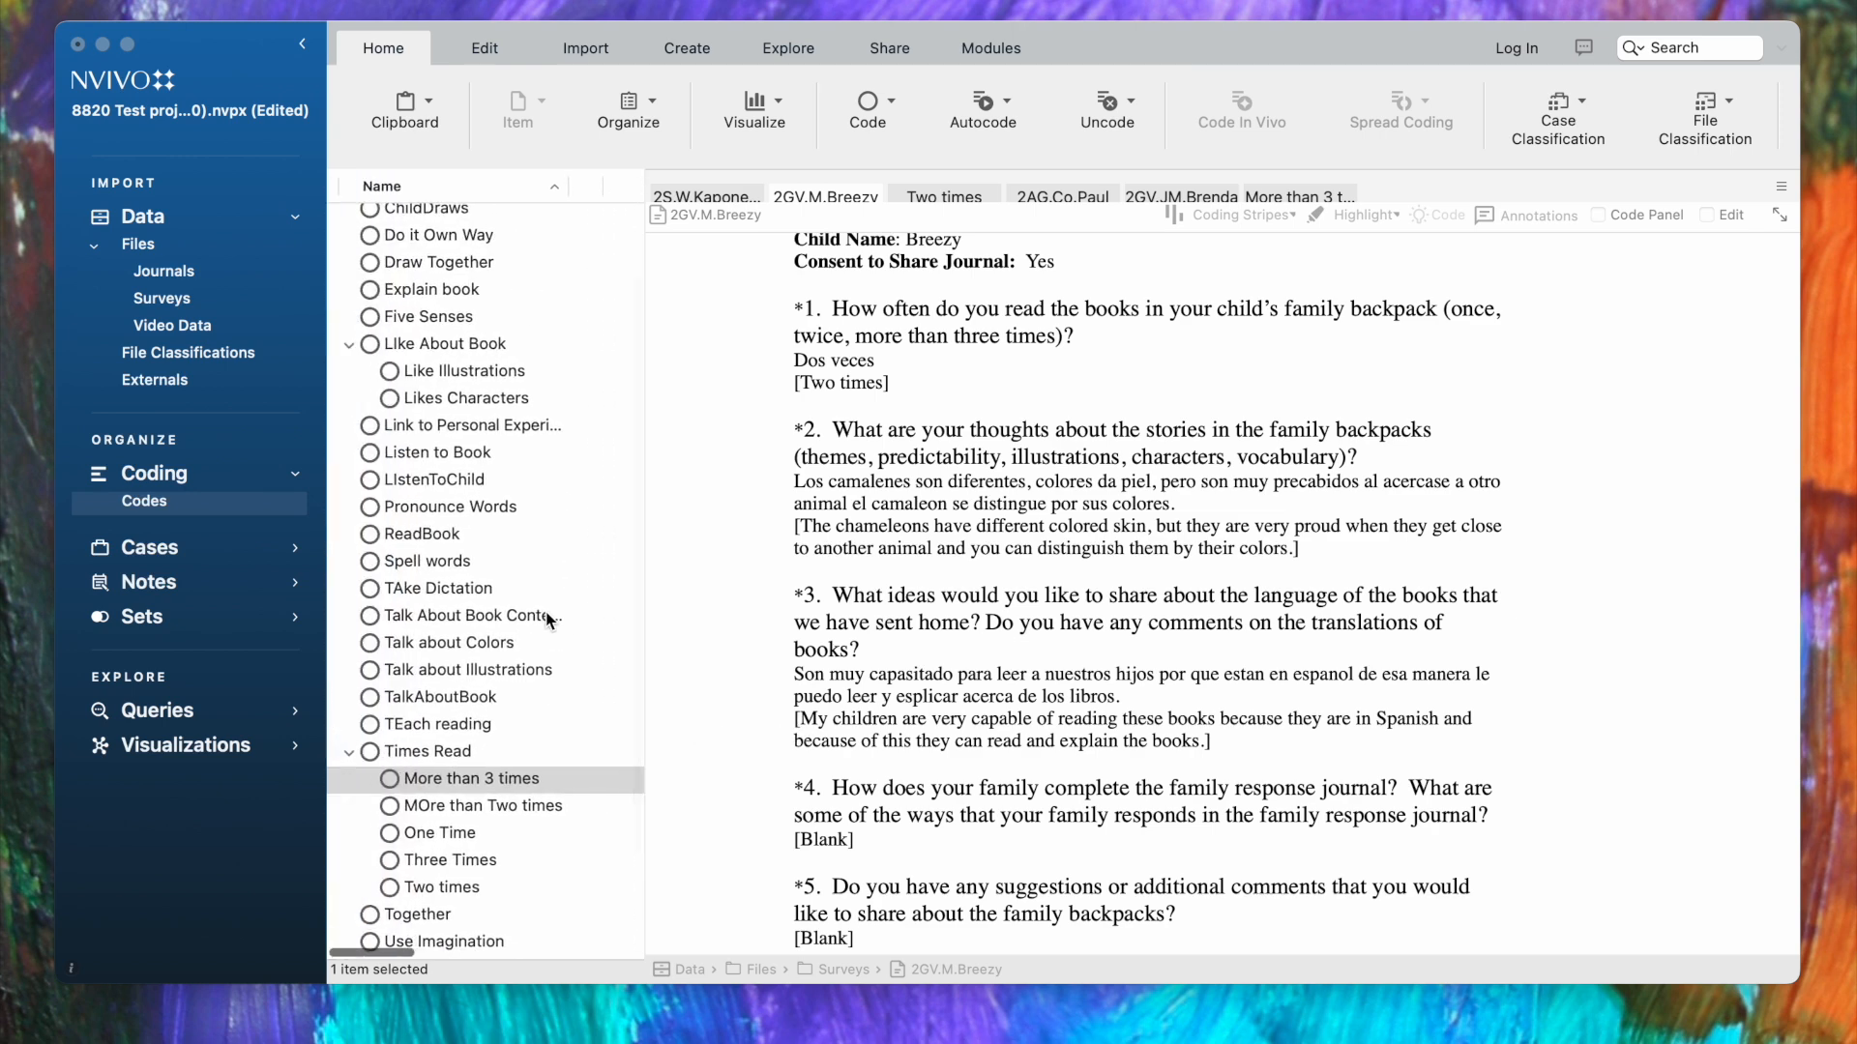
pyautogui.scroll(-3, 547, 620)
pyautogui.scroll(6, 546, 620)
pyautogui.hscroll(1, 547, 620)
pyautogui.hscroll(-1, 549, 620)
pyautogui.scroll(-6, 550, 619)
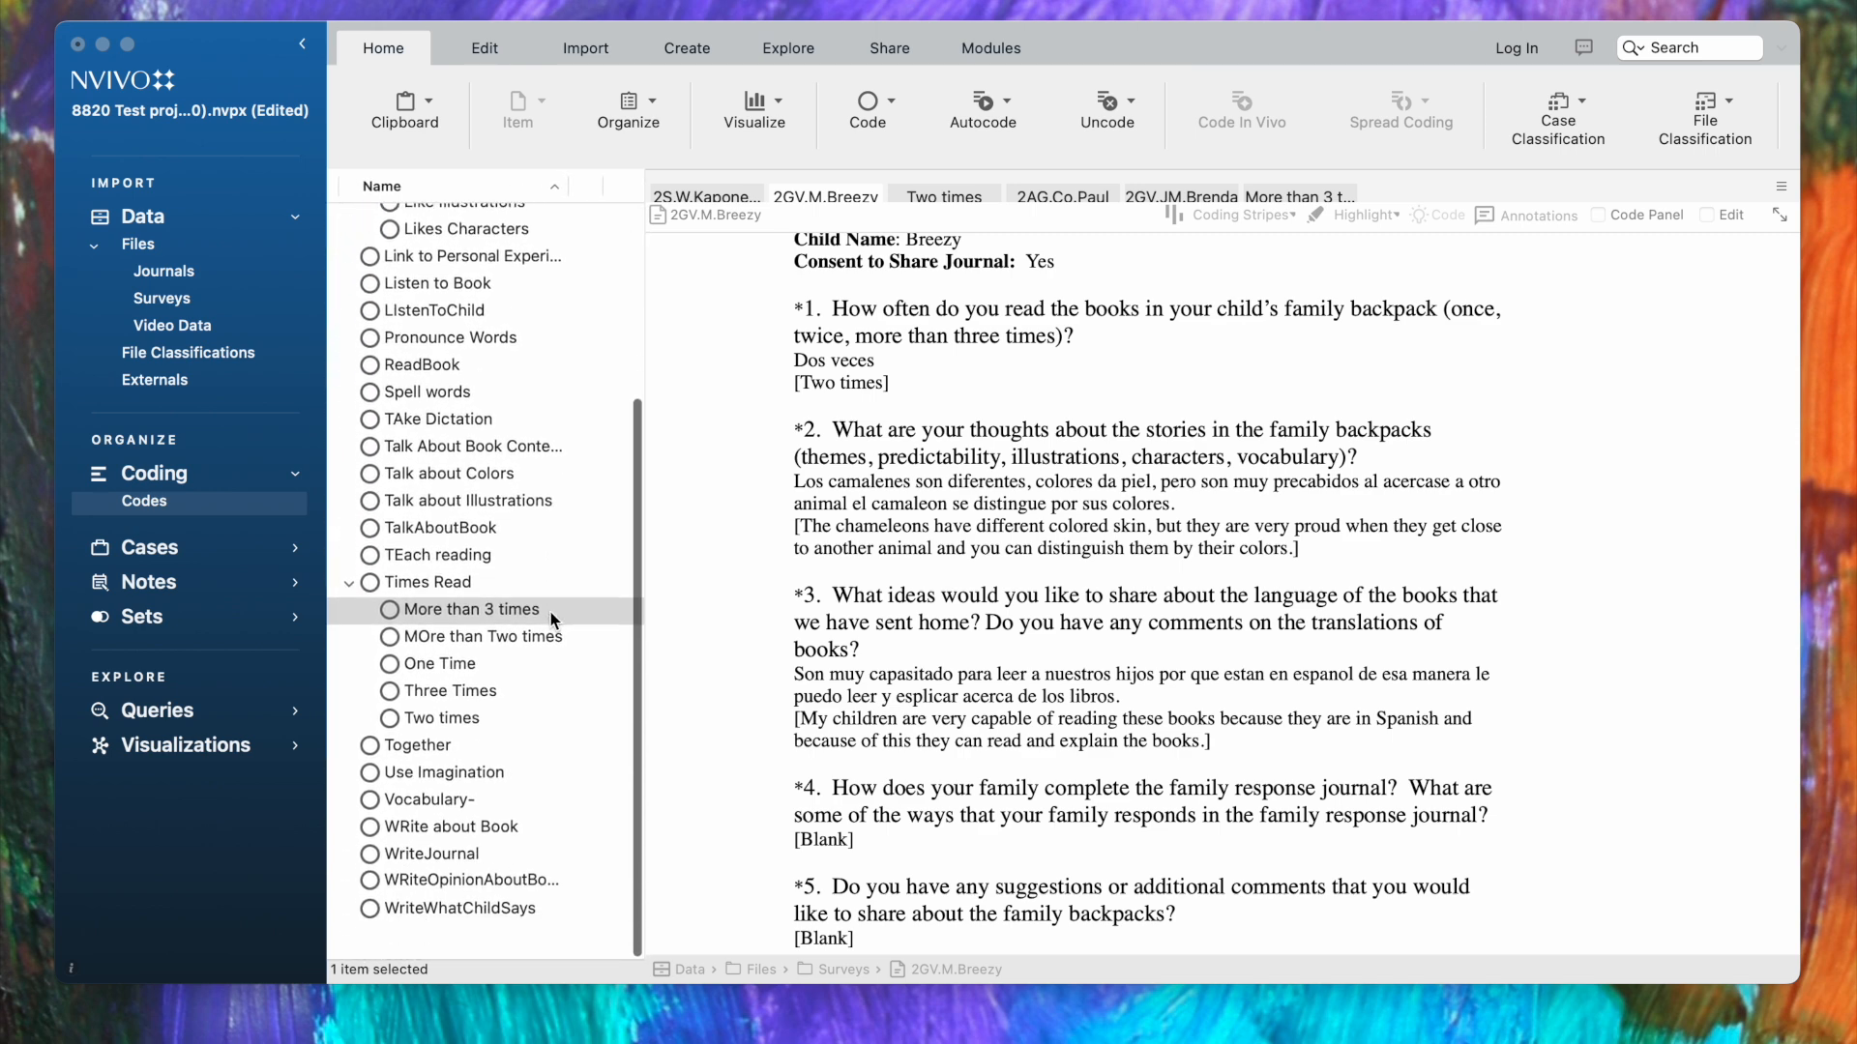
pyautogui.scroll(5, 549, 612)
pyautogui.hscroll(1, 551, 613)
pyautogui.scroll(2, 551, 620)
pyautogui.scroll(-5, 551, 620)
pyautogui.hscroll(-1, 554, 620)
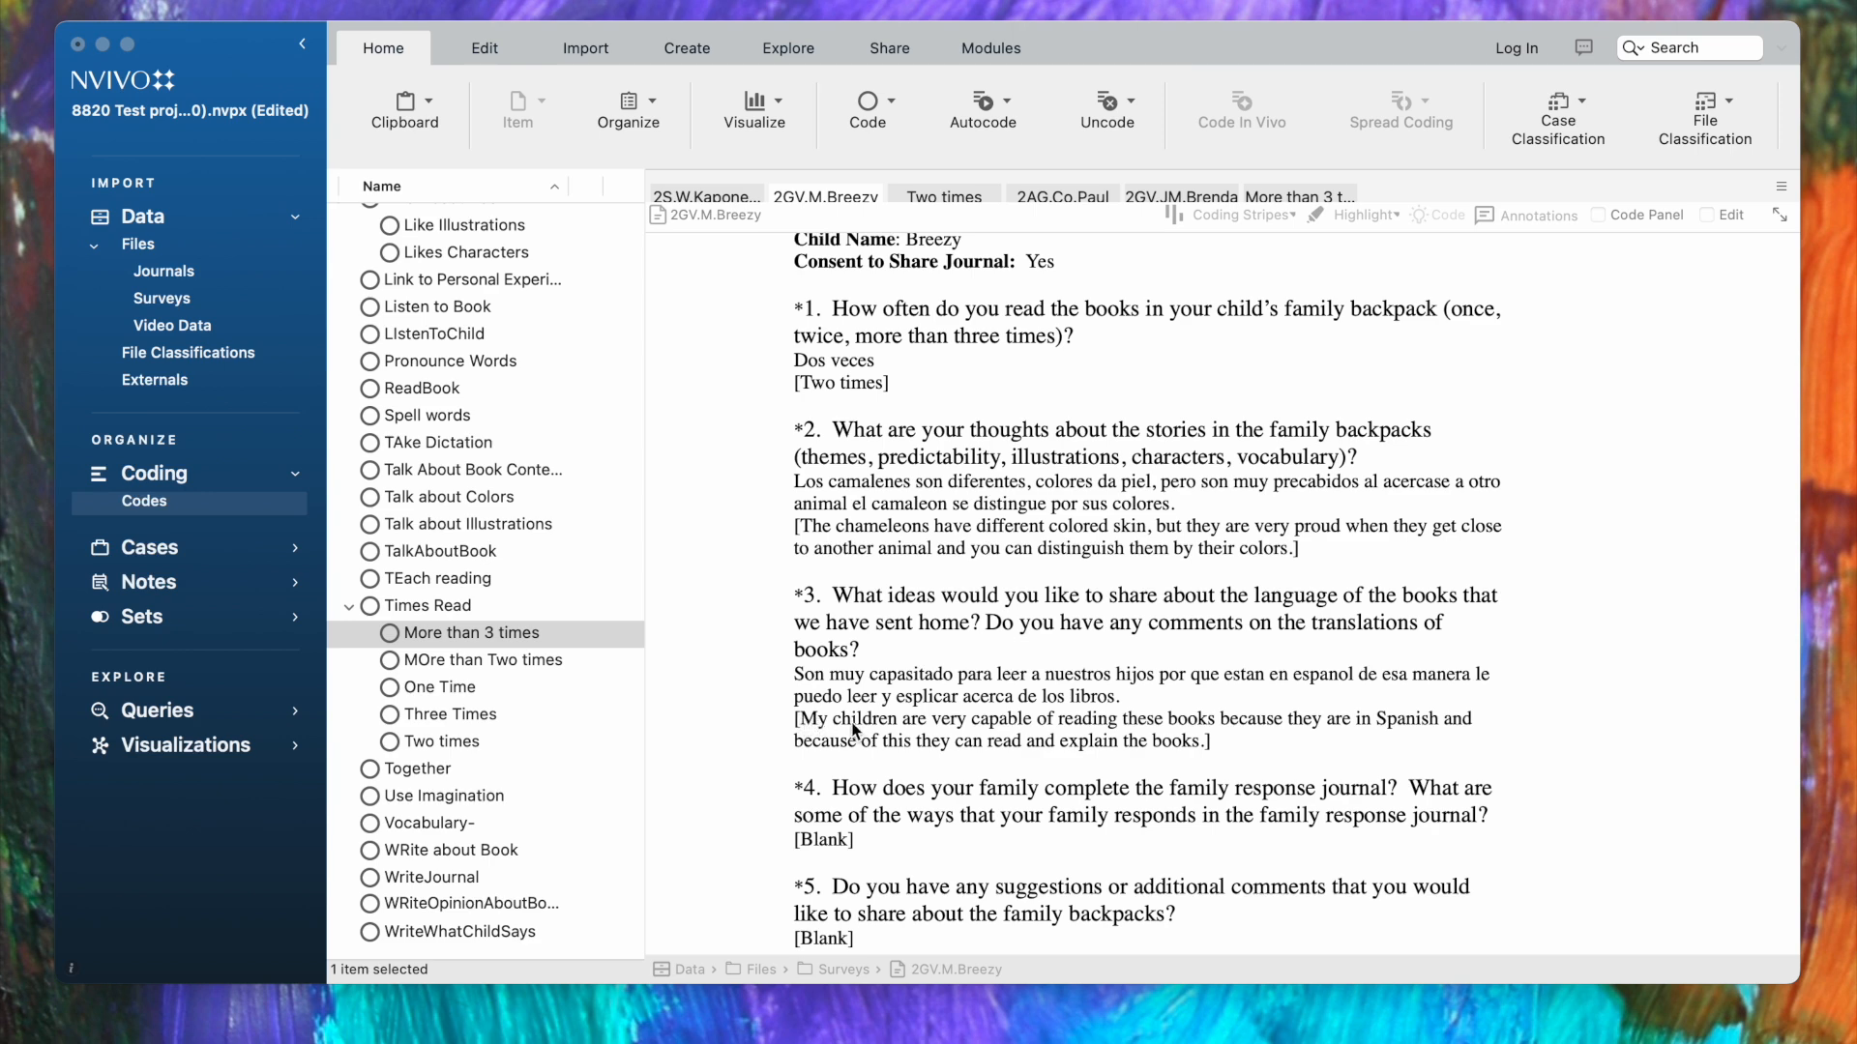
# - Code the bracketed English answer to question 3, starting "My children are very capable", to a new code named Translations
pyautogui.click(1188, 753)
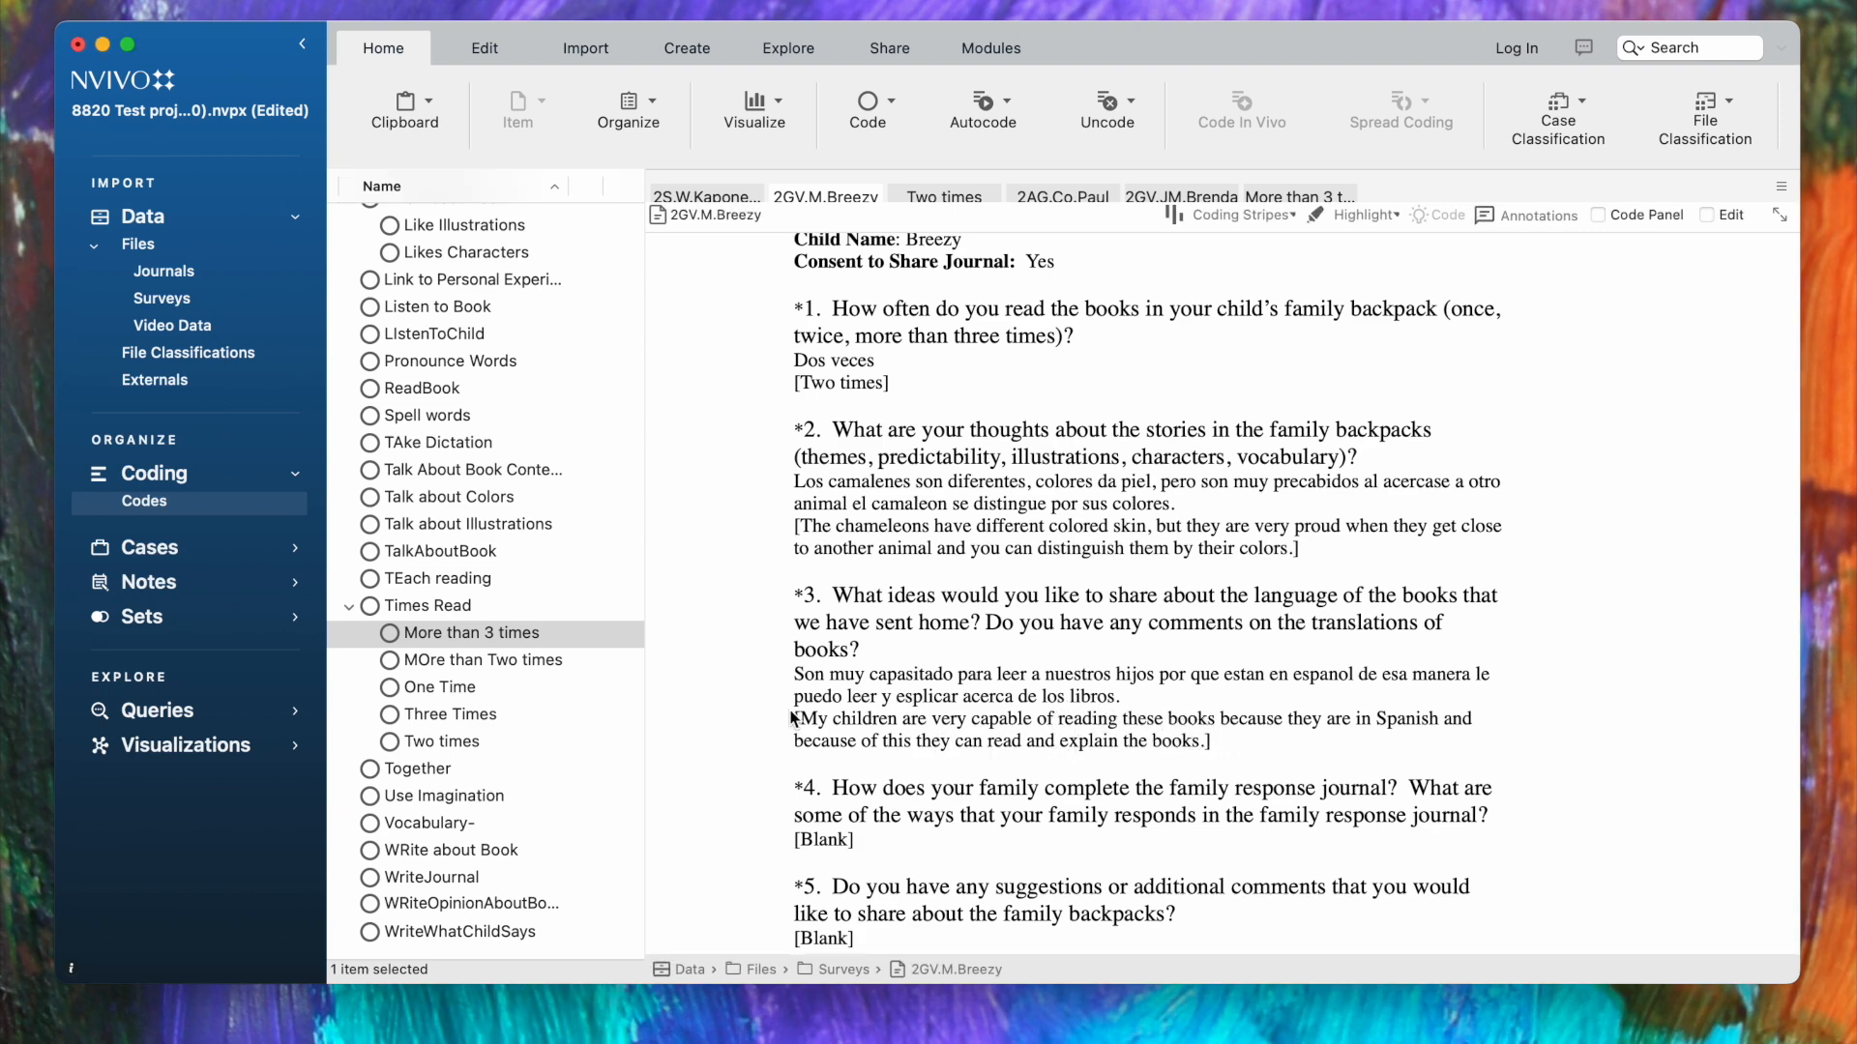
pyautogui.moveTo(794, 720); pyautogui.dragTo(1218, 745)
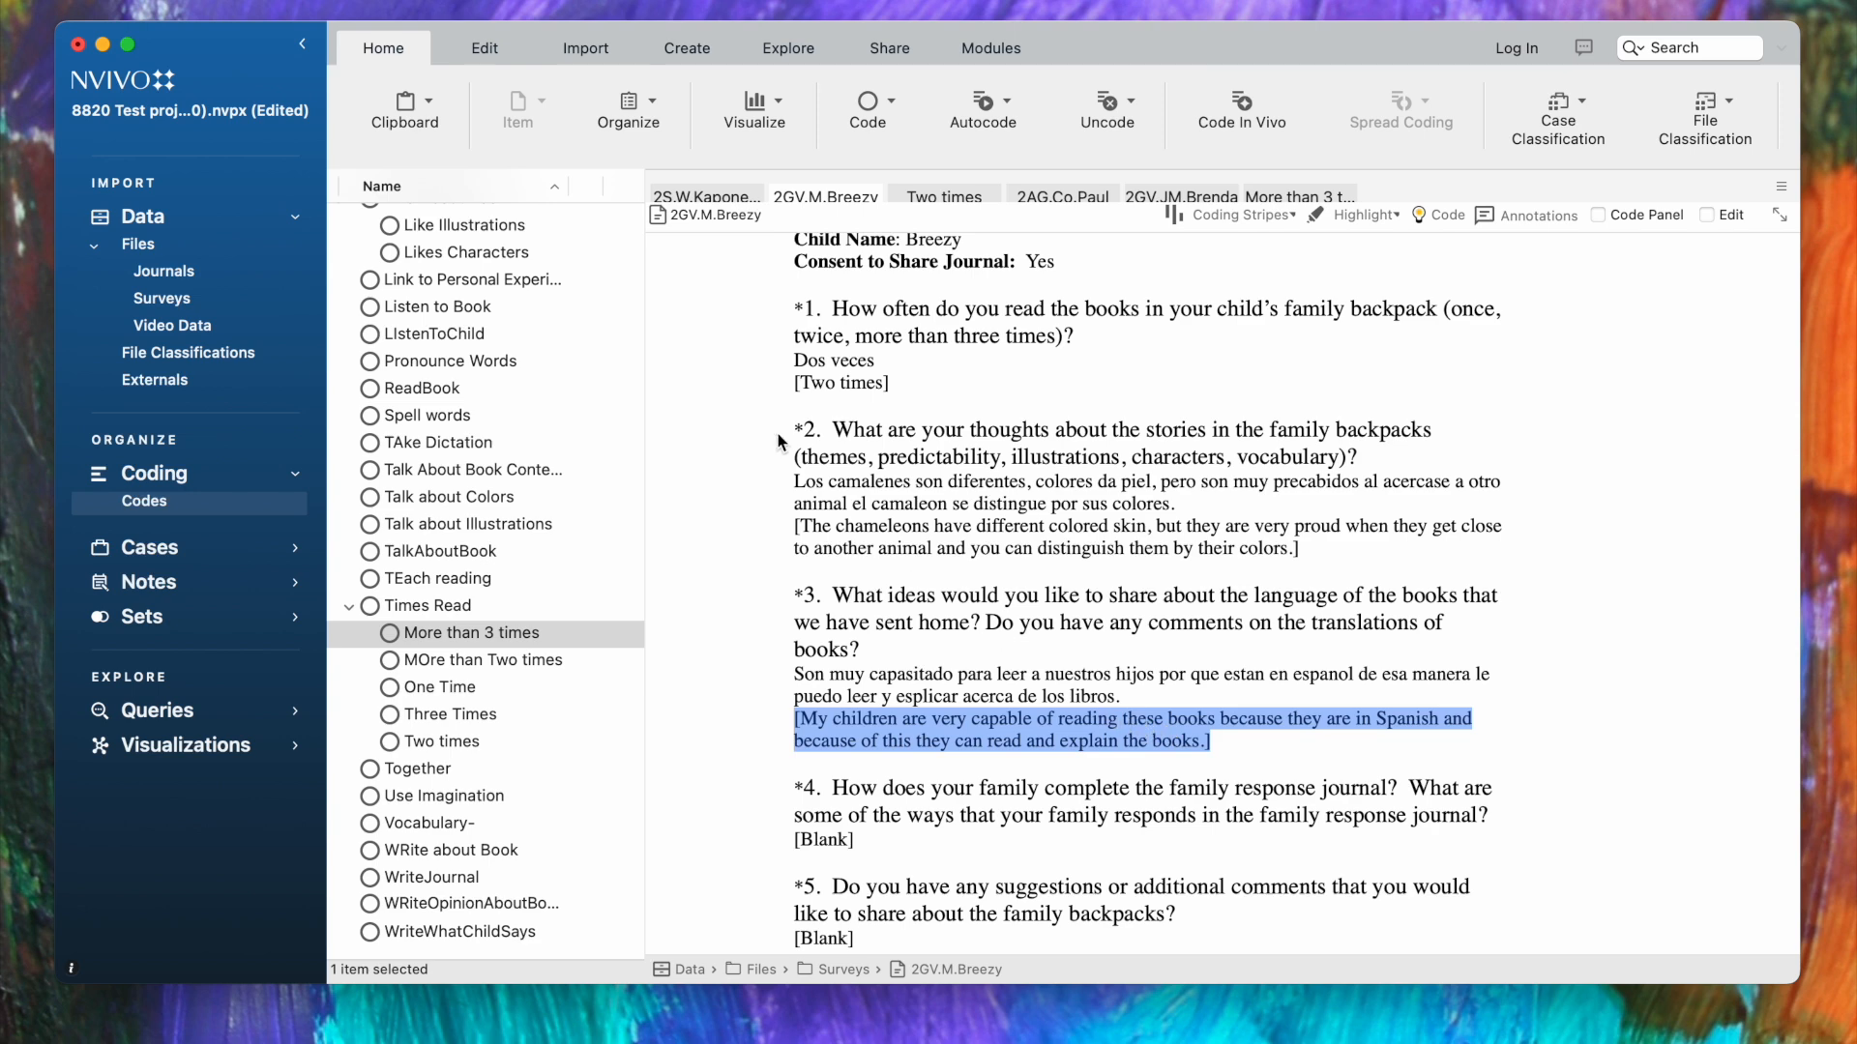
pyautogui.click(400, 56)
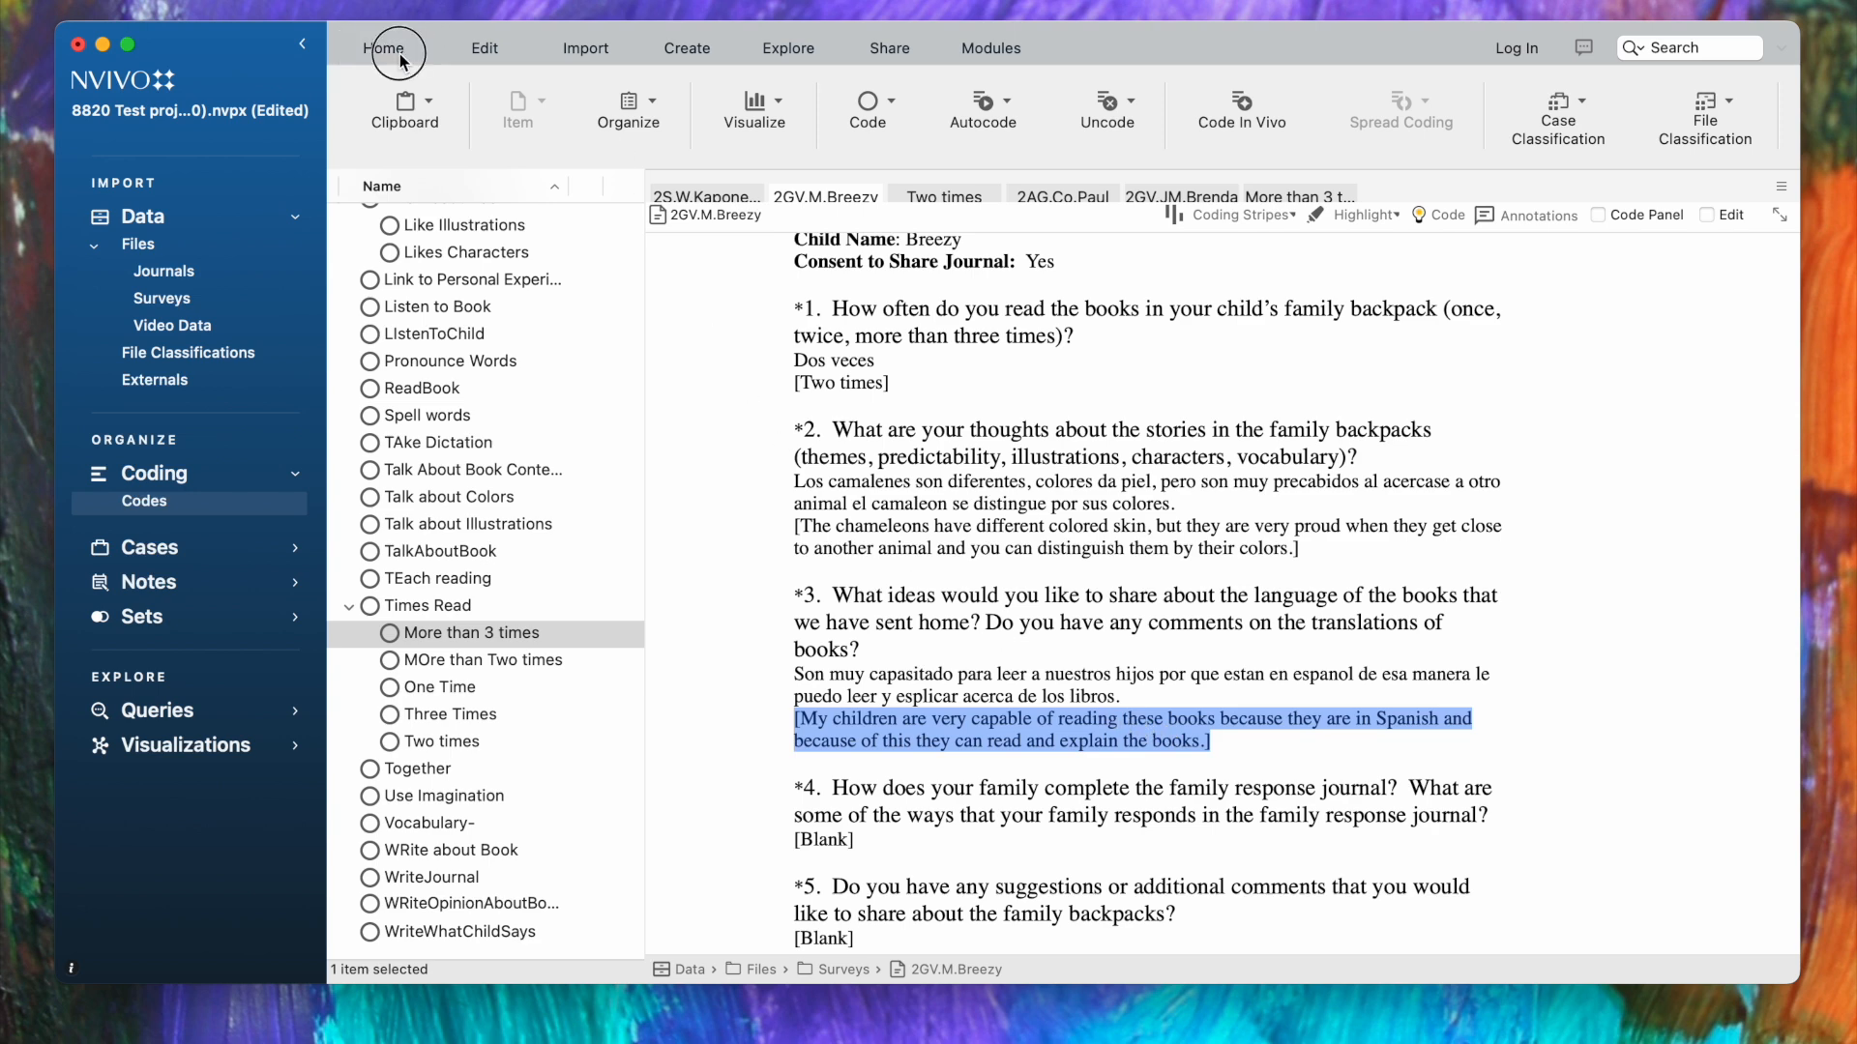
pyautogui.click(891, 102)
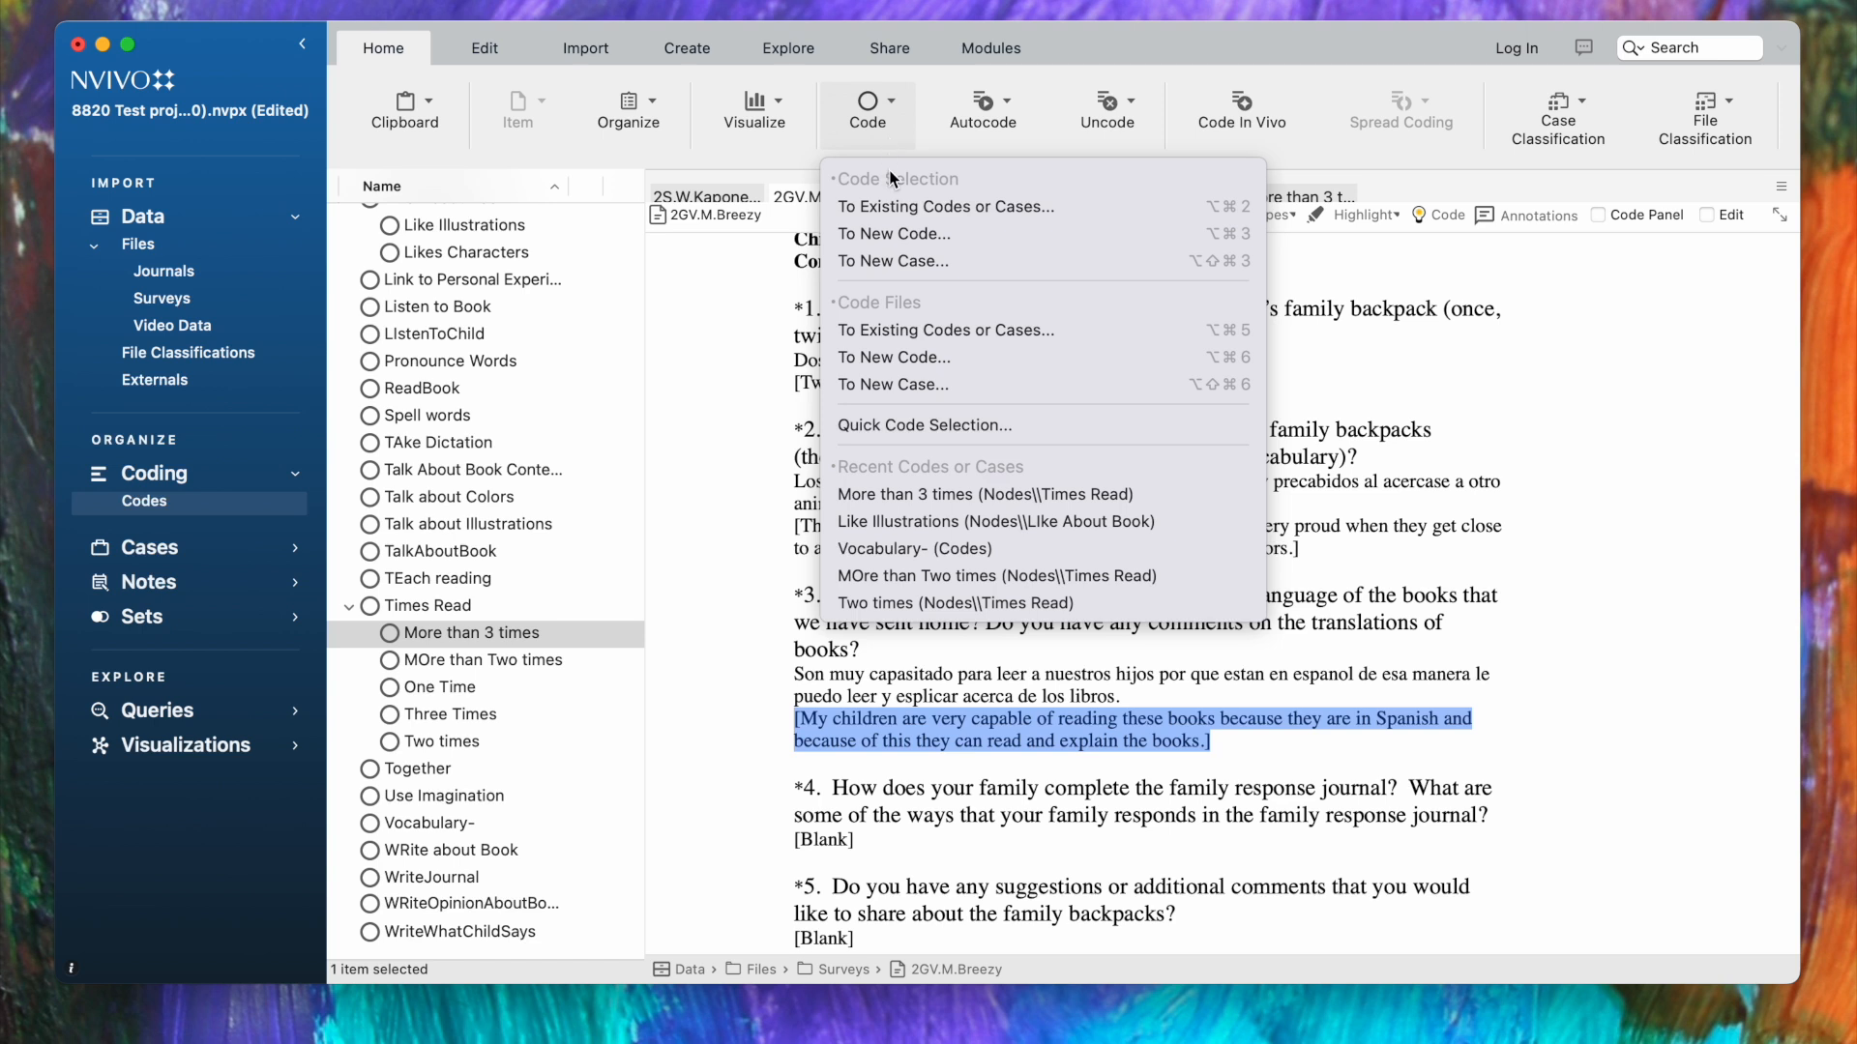
pyautogui.click(894, 236)
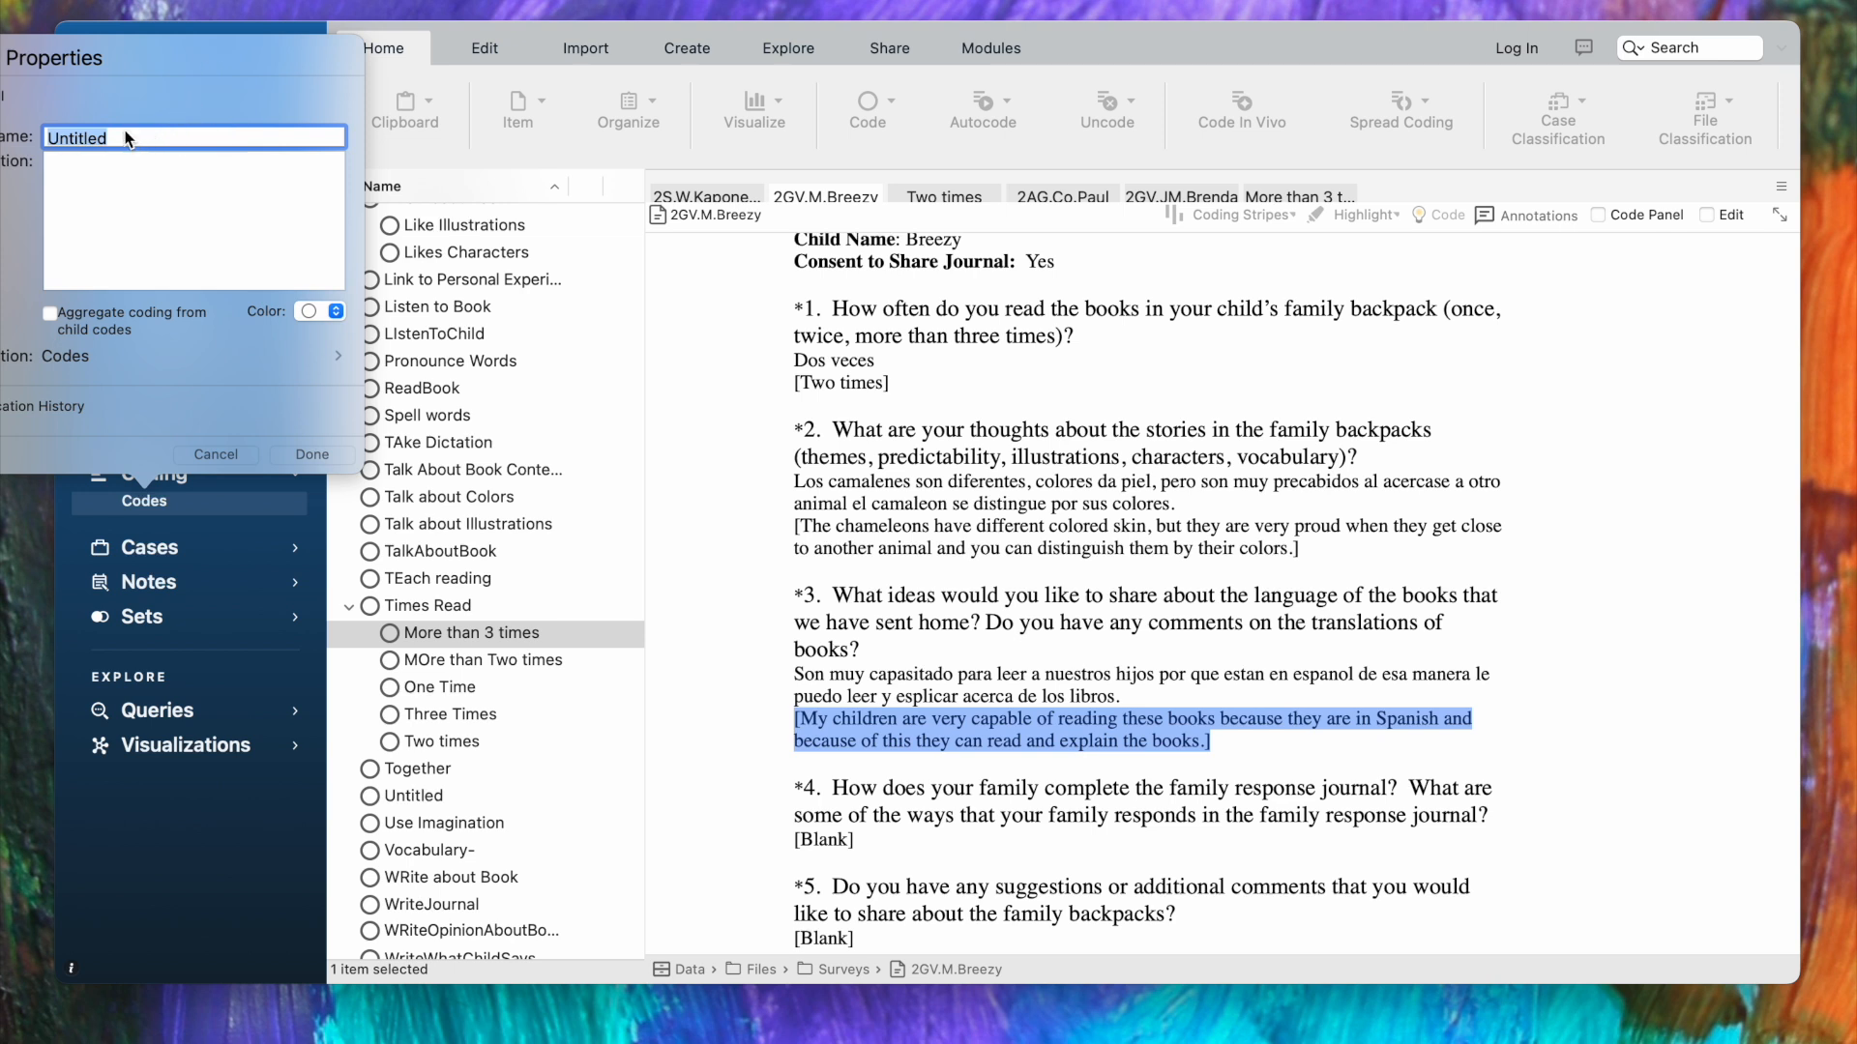
pyautogui.click(88, 137)
pyautogui.moveTo(88, 136); pyautogui.dragTo(22, 138)
pyautogui.write('Three')
pyautogui.press('BackSpace')
pyautogui.press('BackSpace')
pyautogui.press('BackSpace')
pyautogui.press('BackSpace')
pyautogui.write('ranslations')
# - Describe the new code as "Parent mentions the translations of books to languages other than English" and save it
pyautogui.click(58, 166)
pyautogui.write('Parent ')
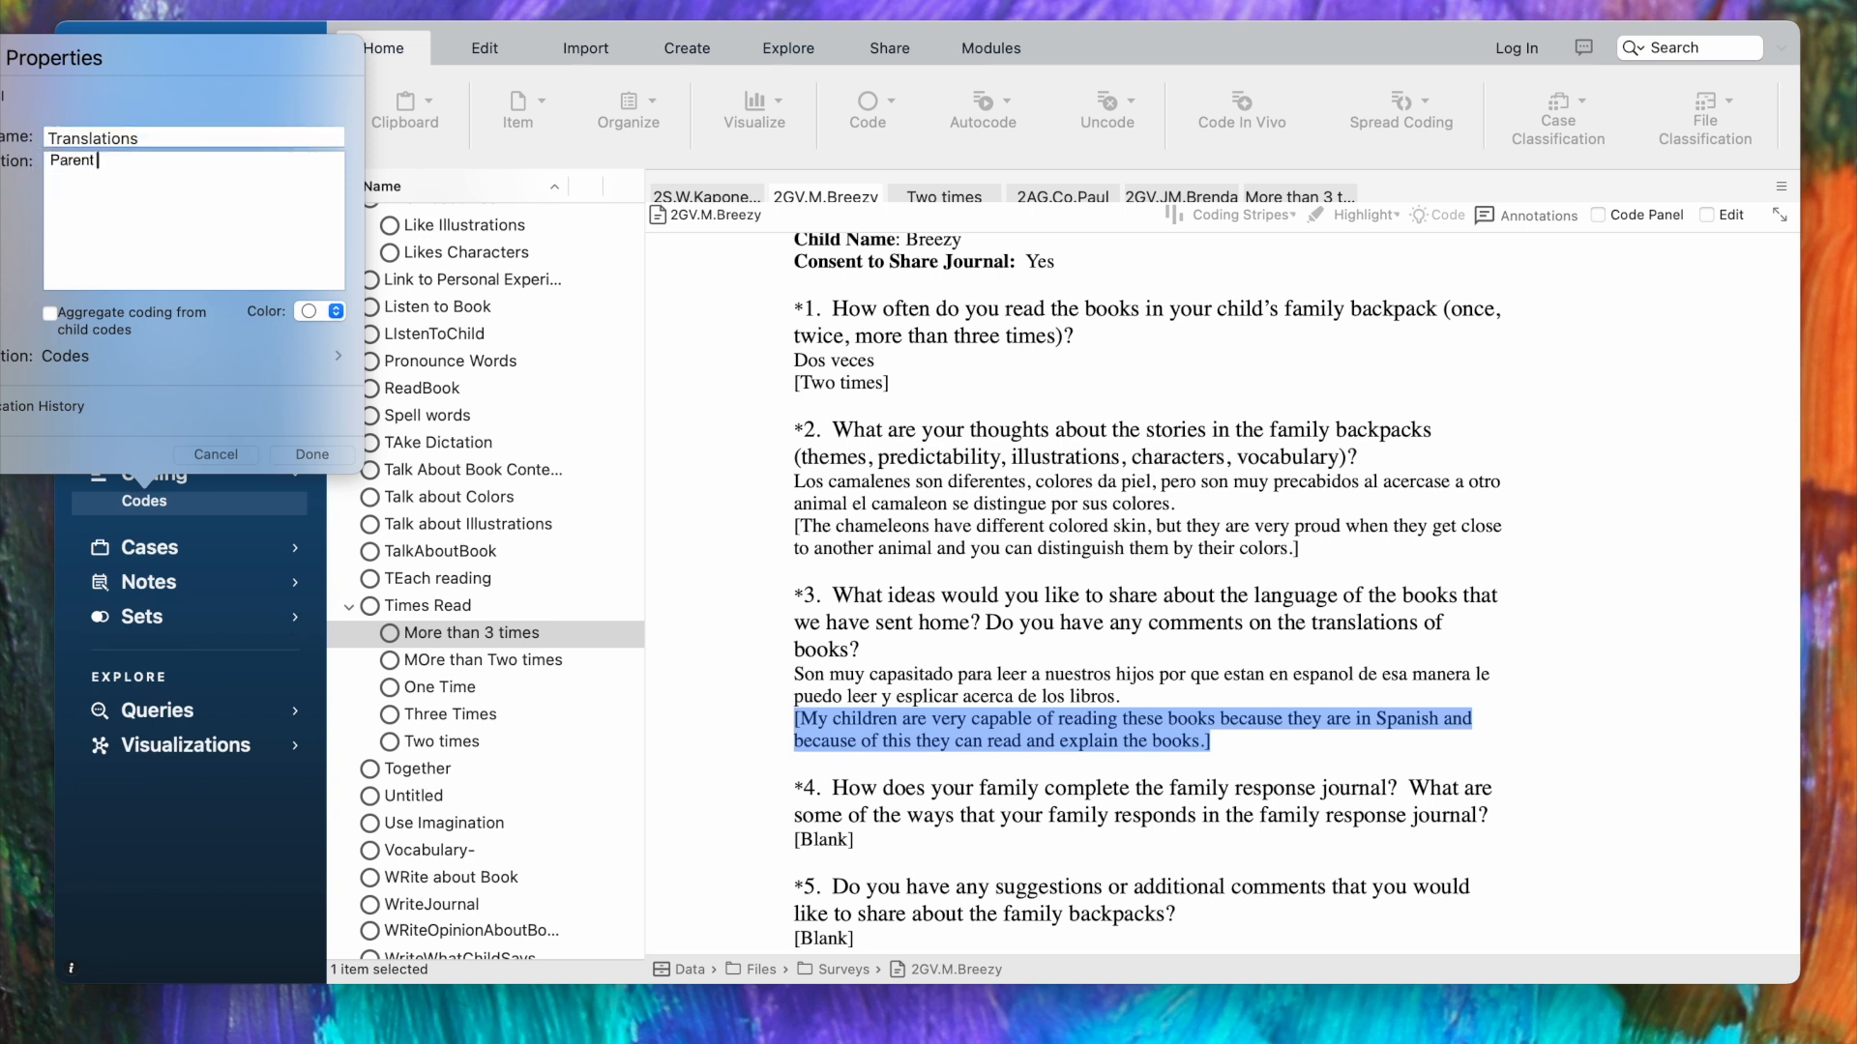
pyautogui.write('mentions te trans')
pyautogui.press('BackSpace')
pyautogui.press('BackSpace')
pyautogui.press('BackSpace')
pyautogui.press('BackSpace')
pyautogui.press('BackSpace')
pyautogui.press('BackSpace')
pyautogui.press('BackSpace')
pyautogui.press('BackSpace')
pyautogui.write('the translation')
pyautogui.press('BackSpace')
pyautogui.write('s of books to')
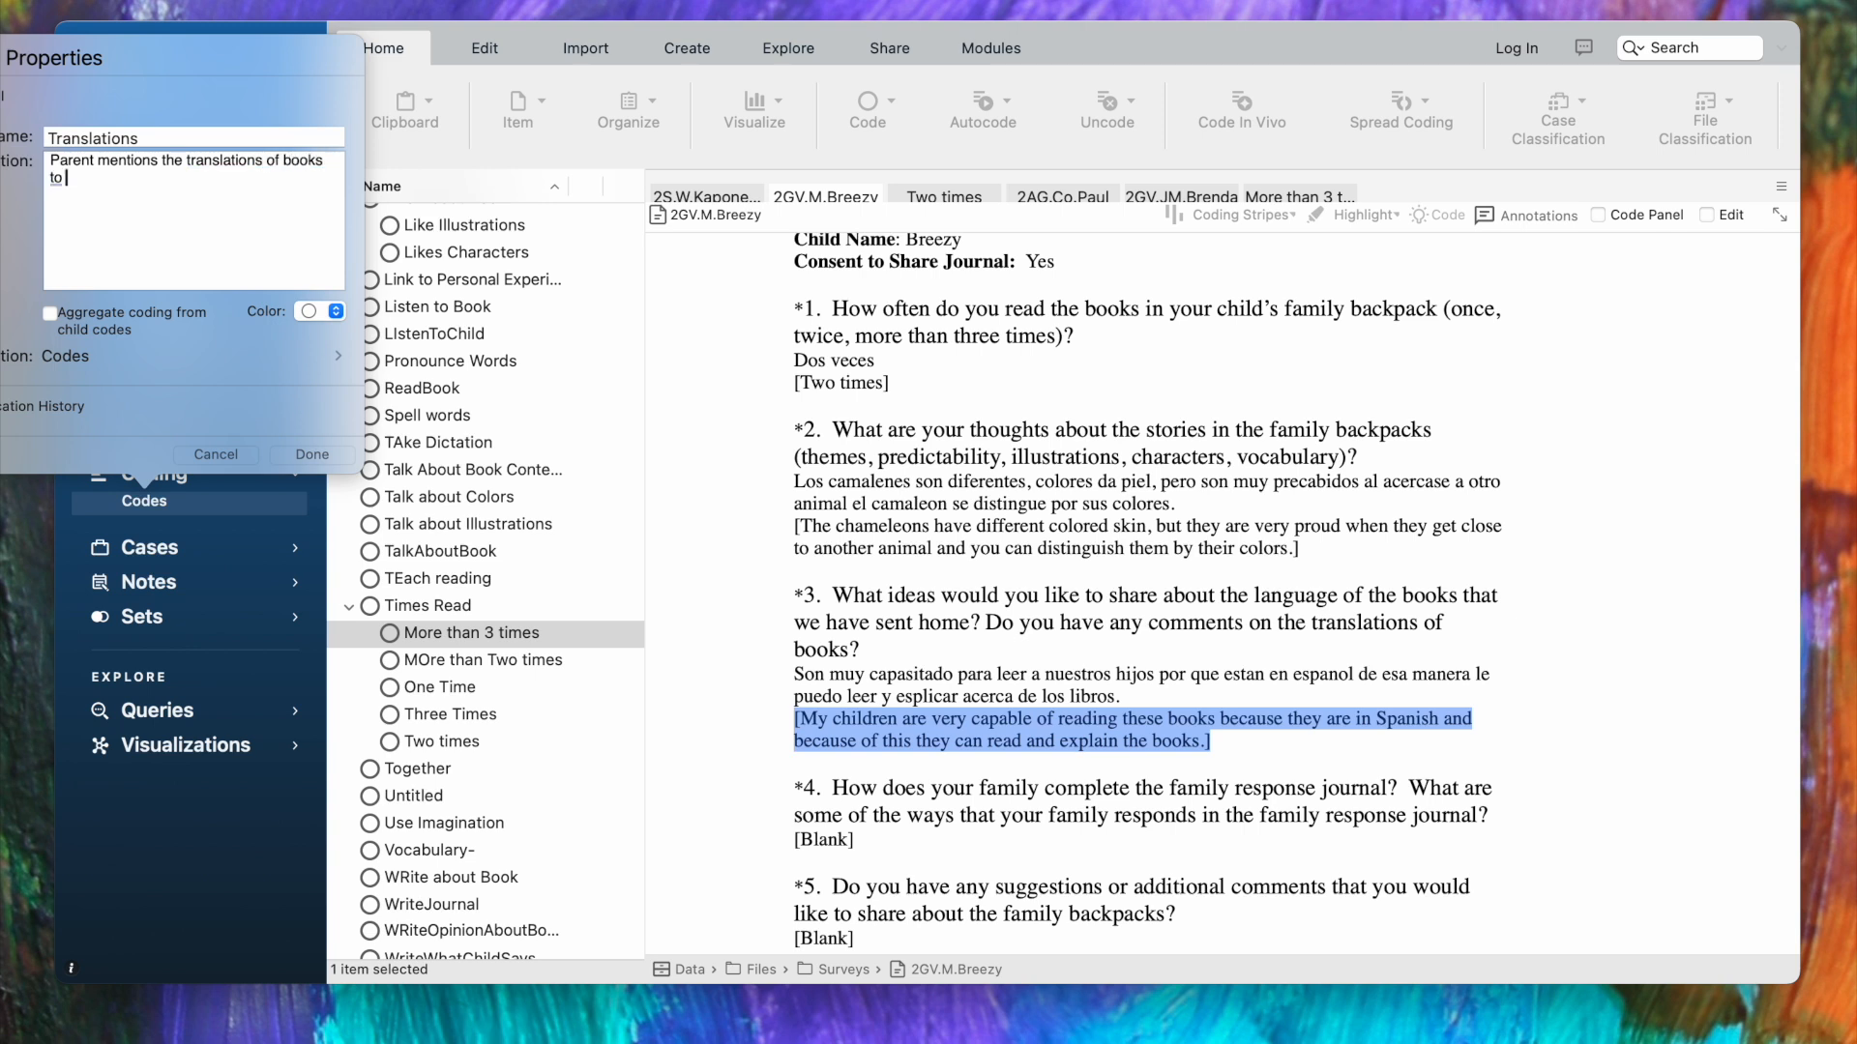
pyautogui.write(' languages other than English')
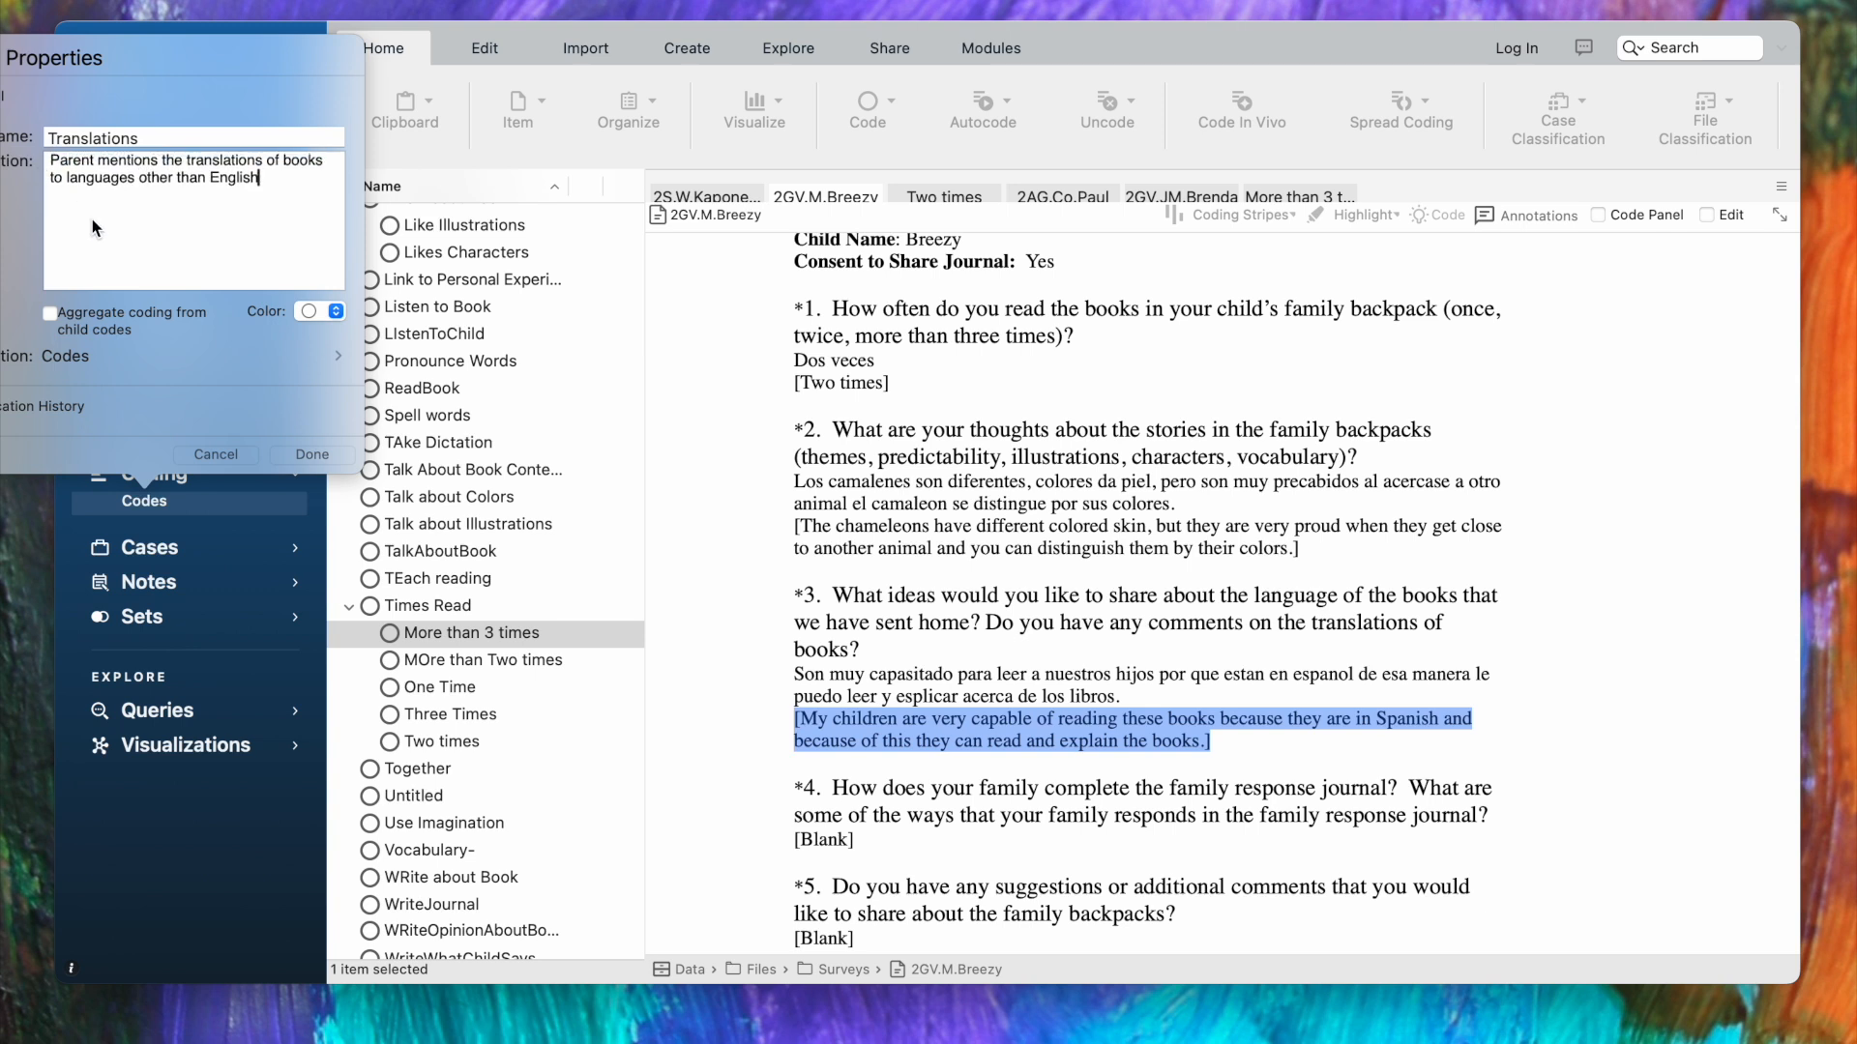
pyautogui.click(309, 455)
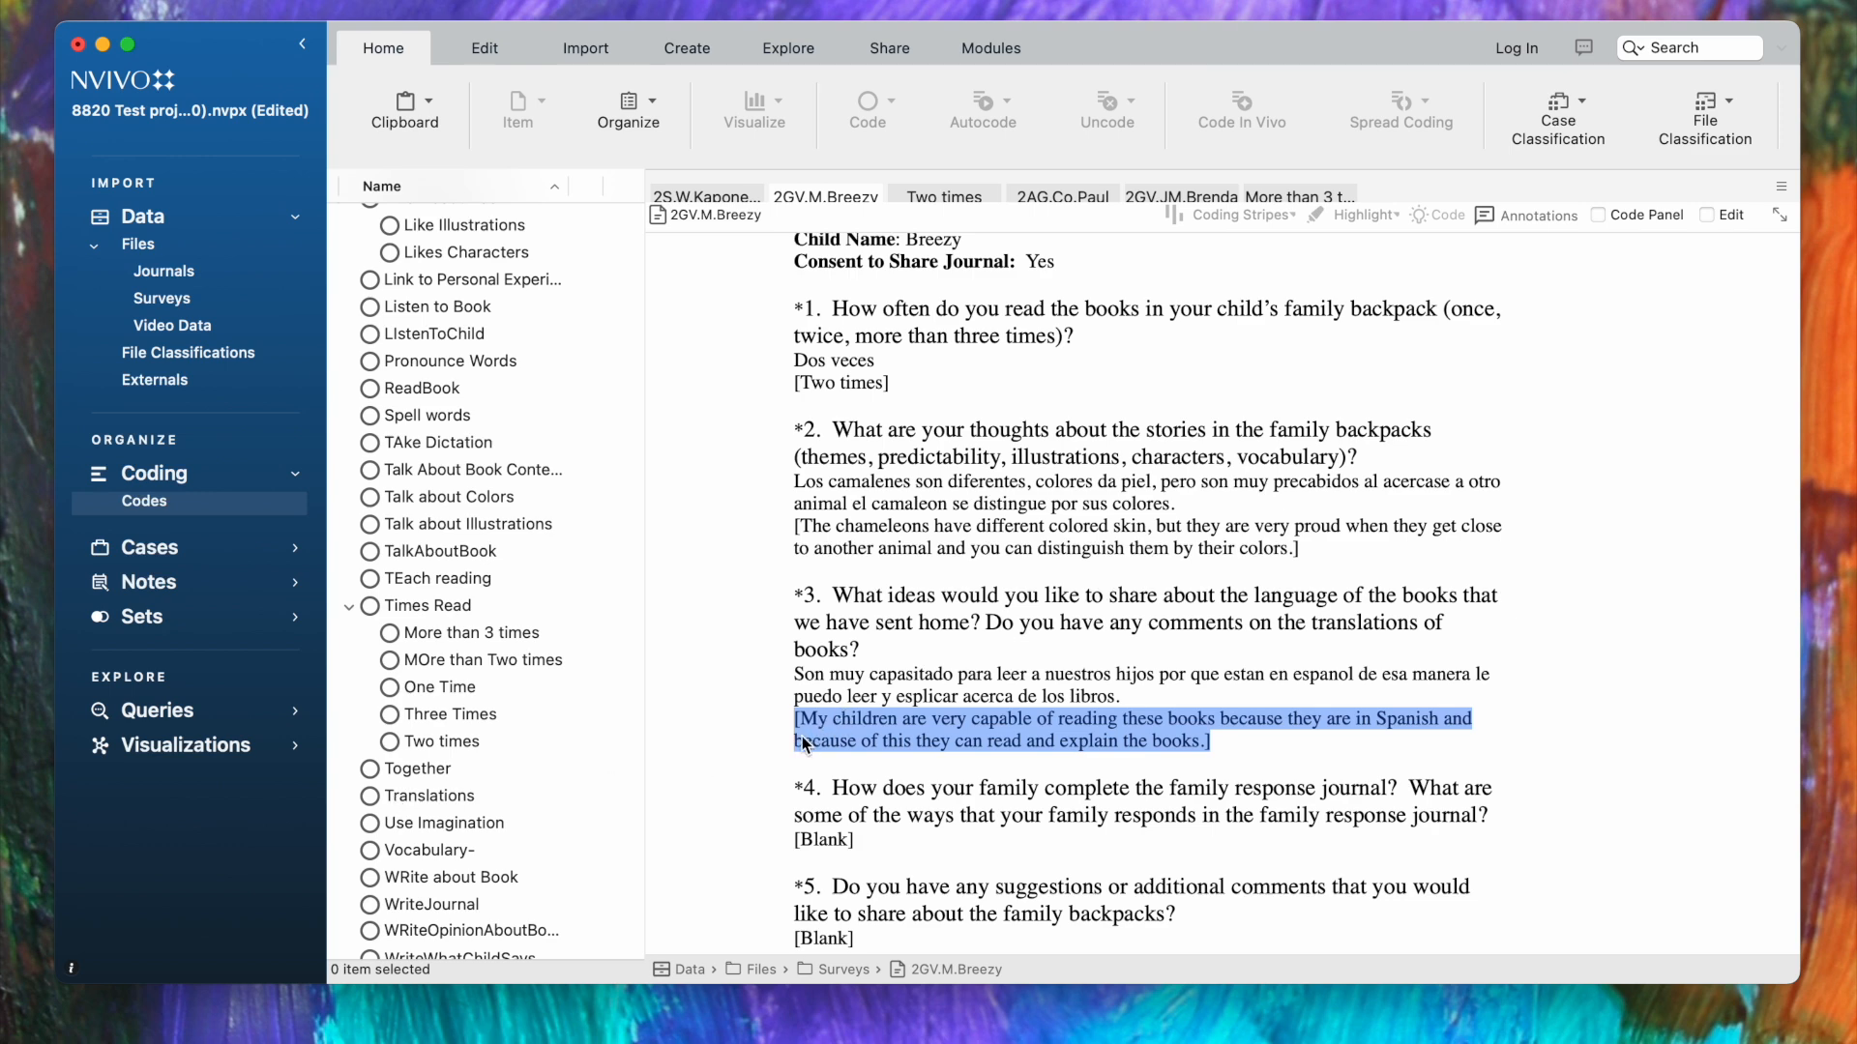
# - Open the Translations code to check the passage coded to it
pyautogui.click(451, 798)
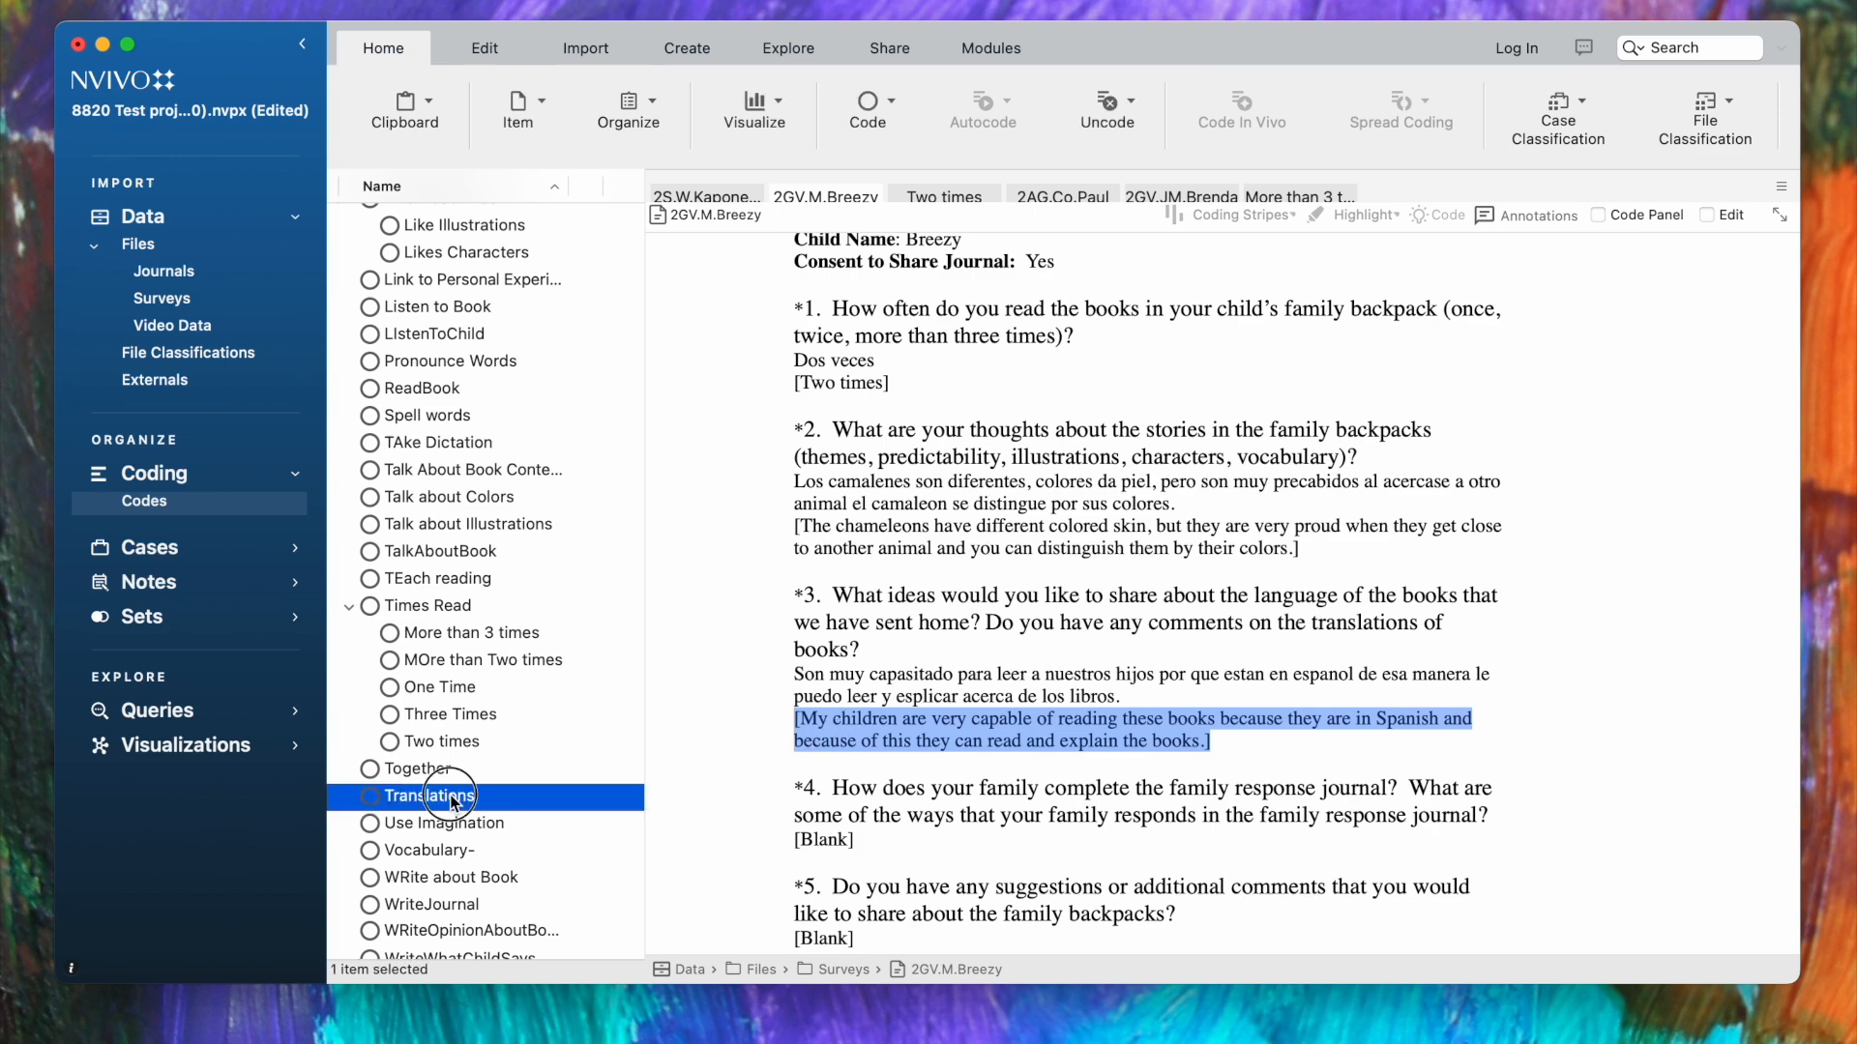
pyautogui.doubleClick(450, 796)
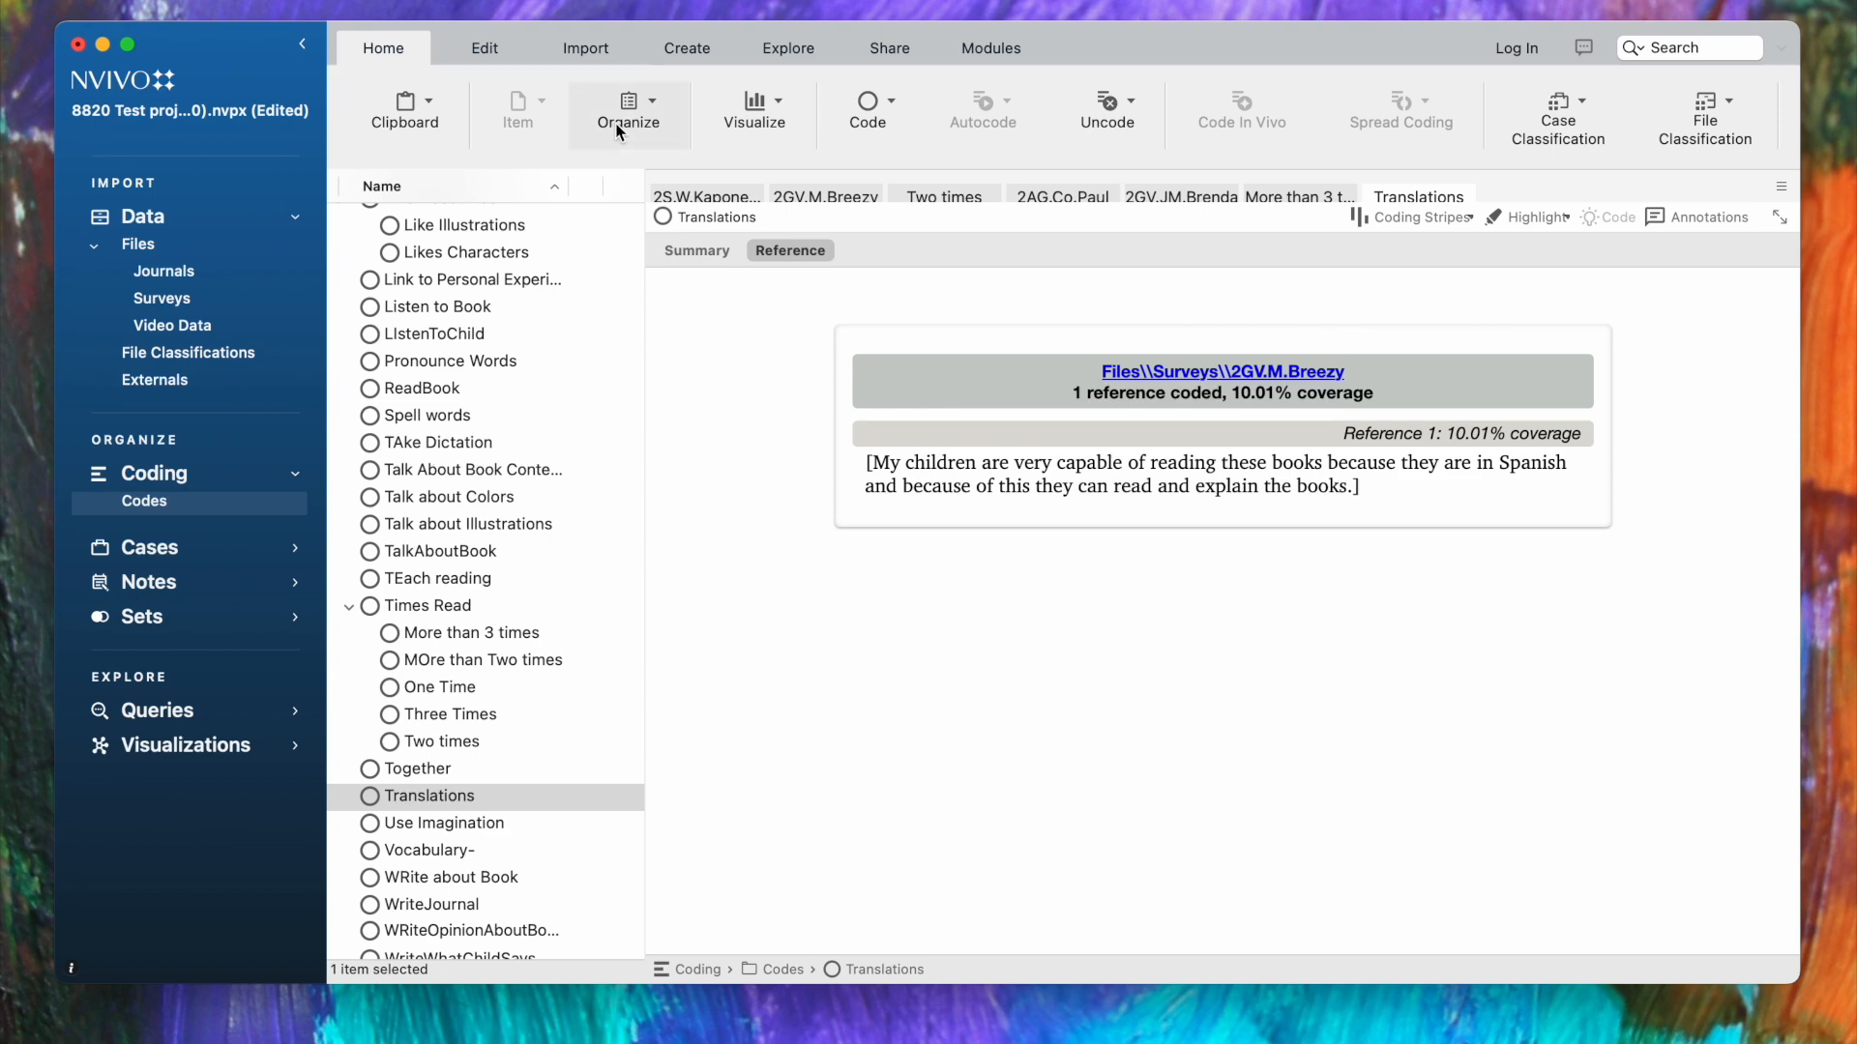
# - In the PDF survey, code the question 2 answer "They are all wonderful, interesting books." to the existing code LIke About Book
pyautogui.click(730, 194)
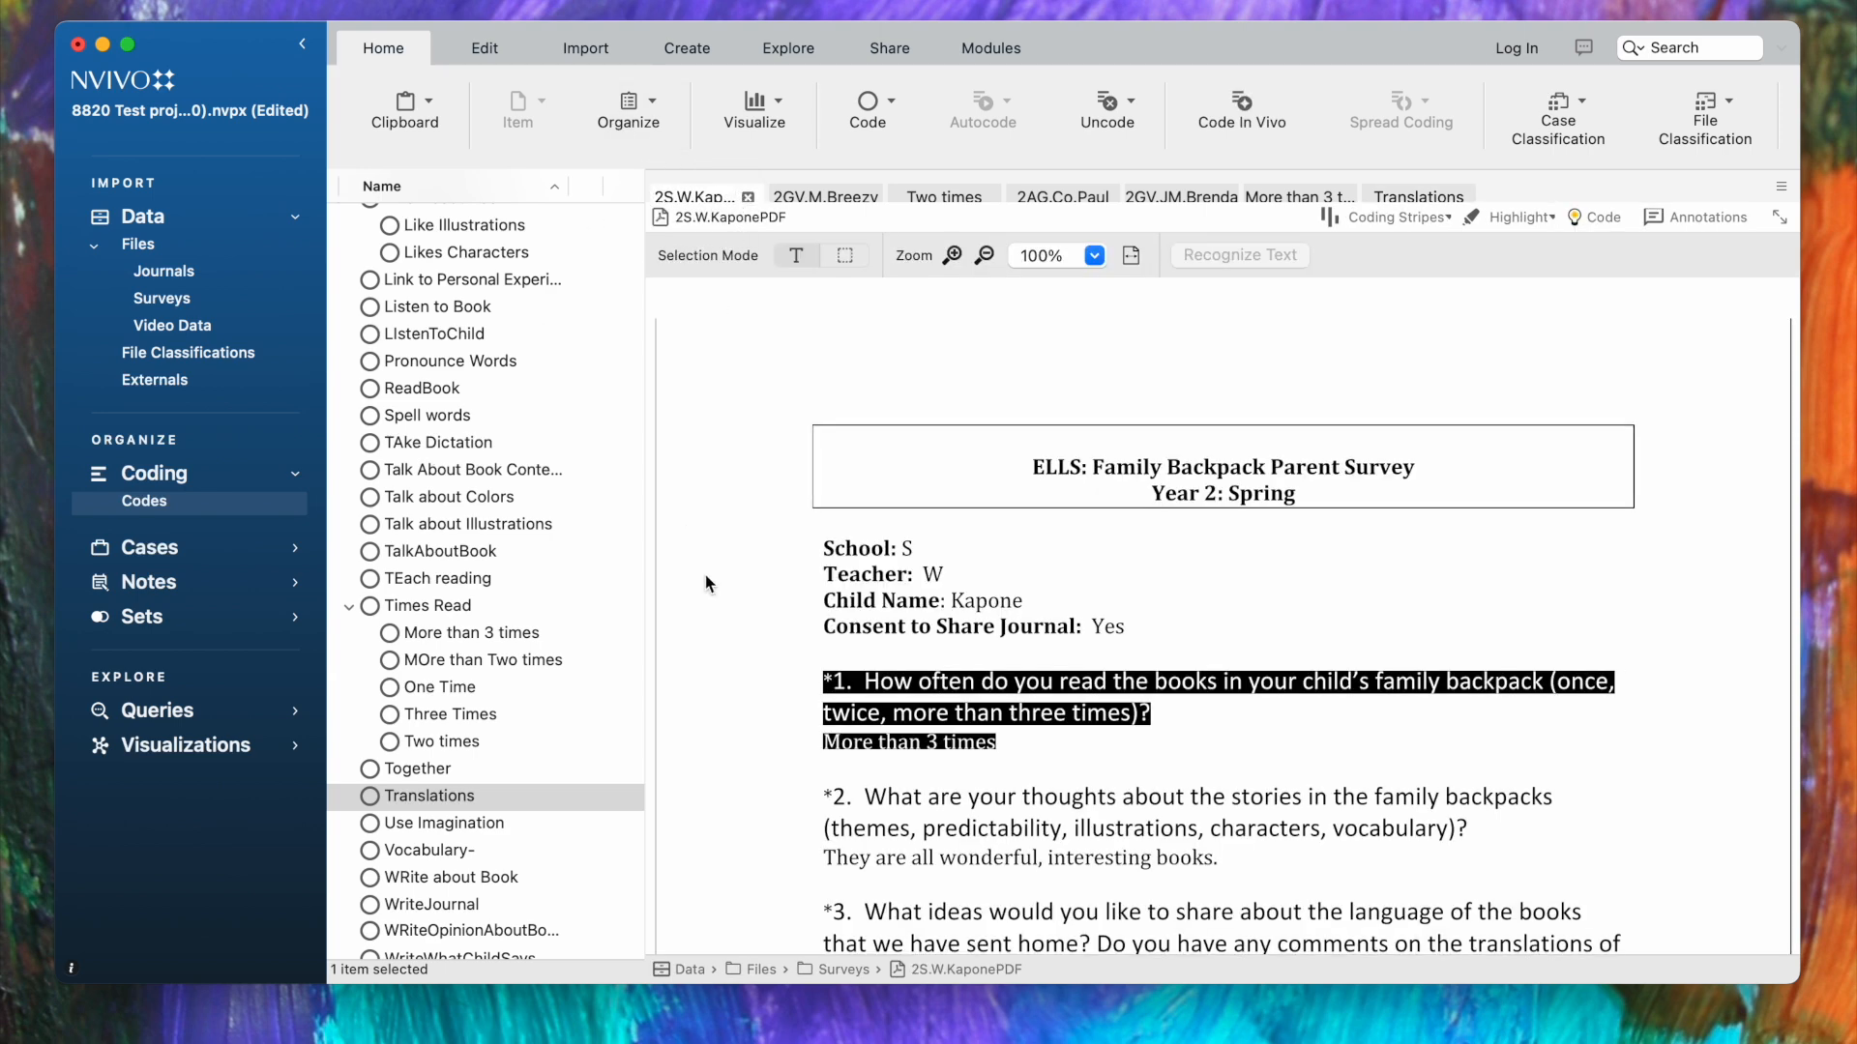
pyautogui.click(762, 663)
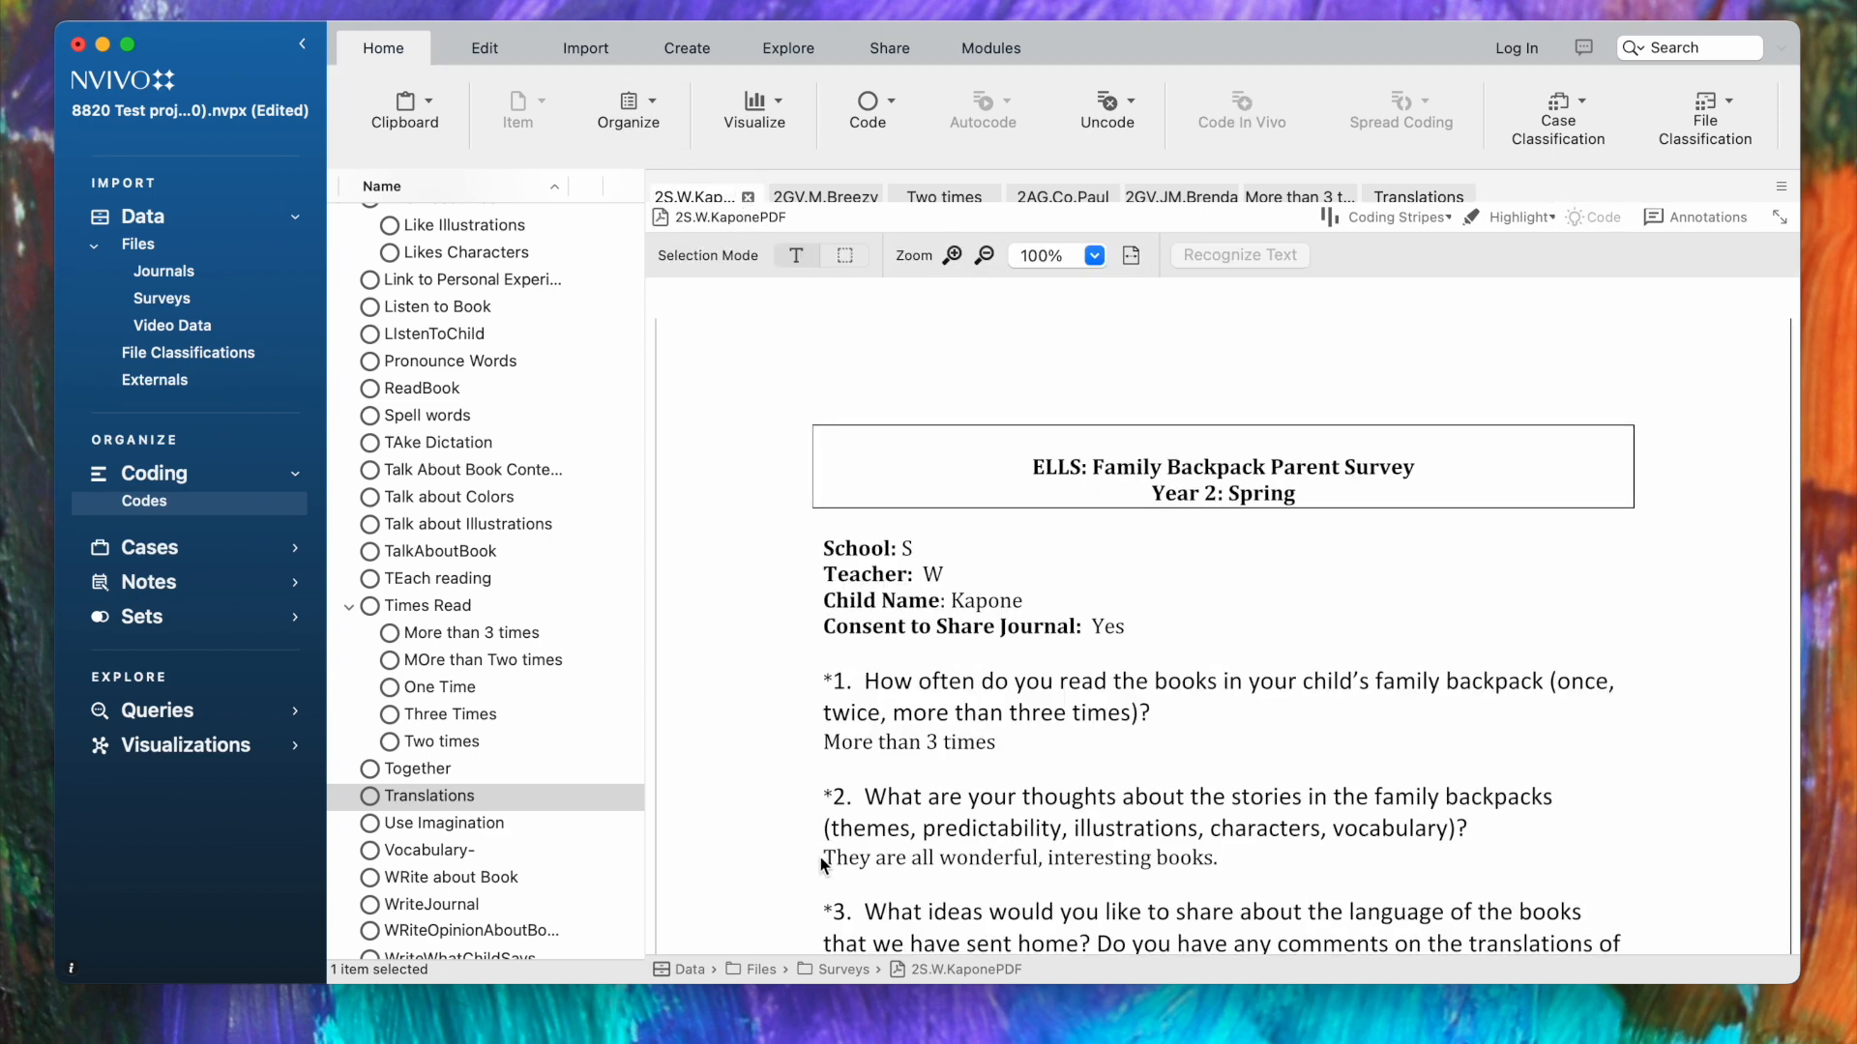
pyautogui.moveTo(822, 859); pyautogui.dragTo(1199, 844)
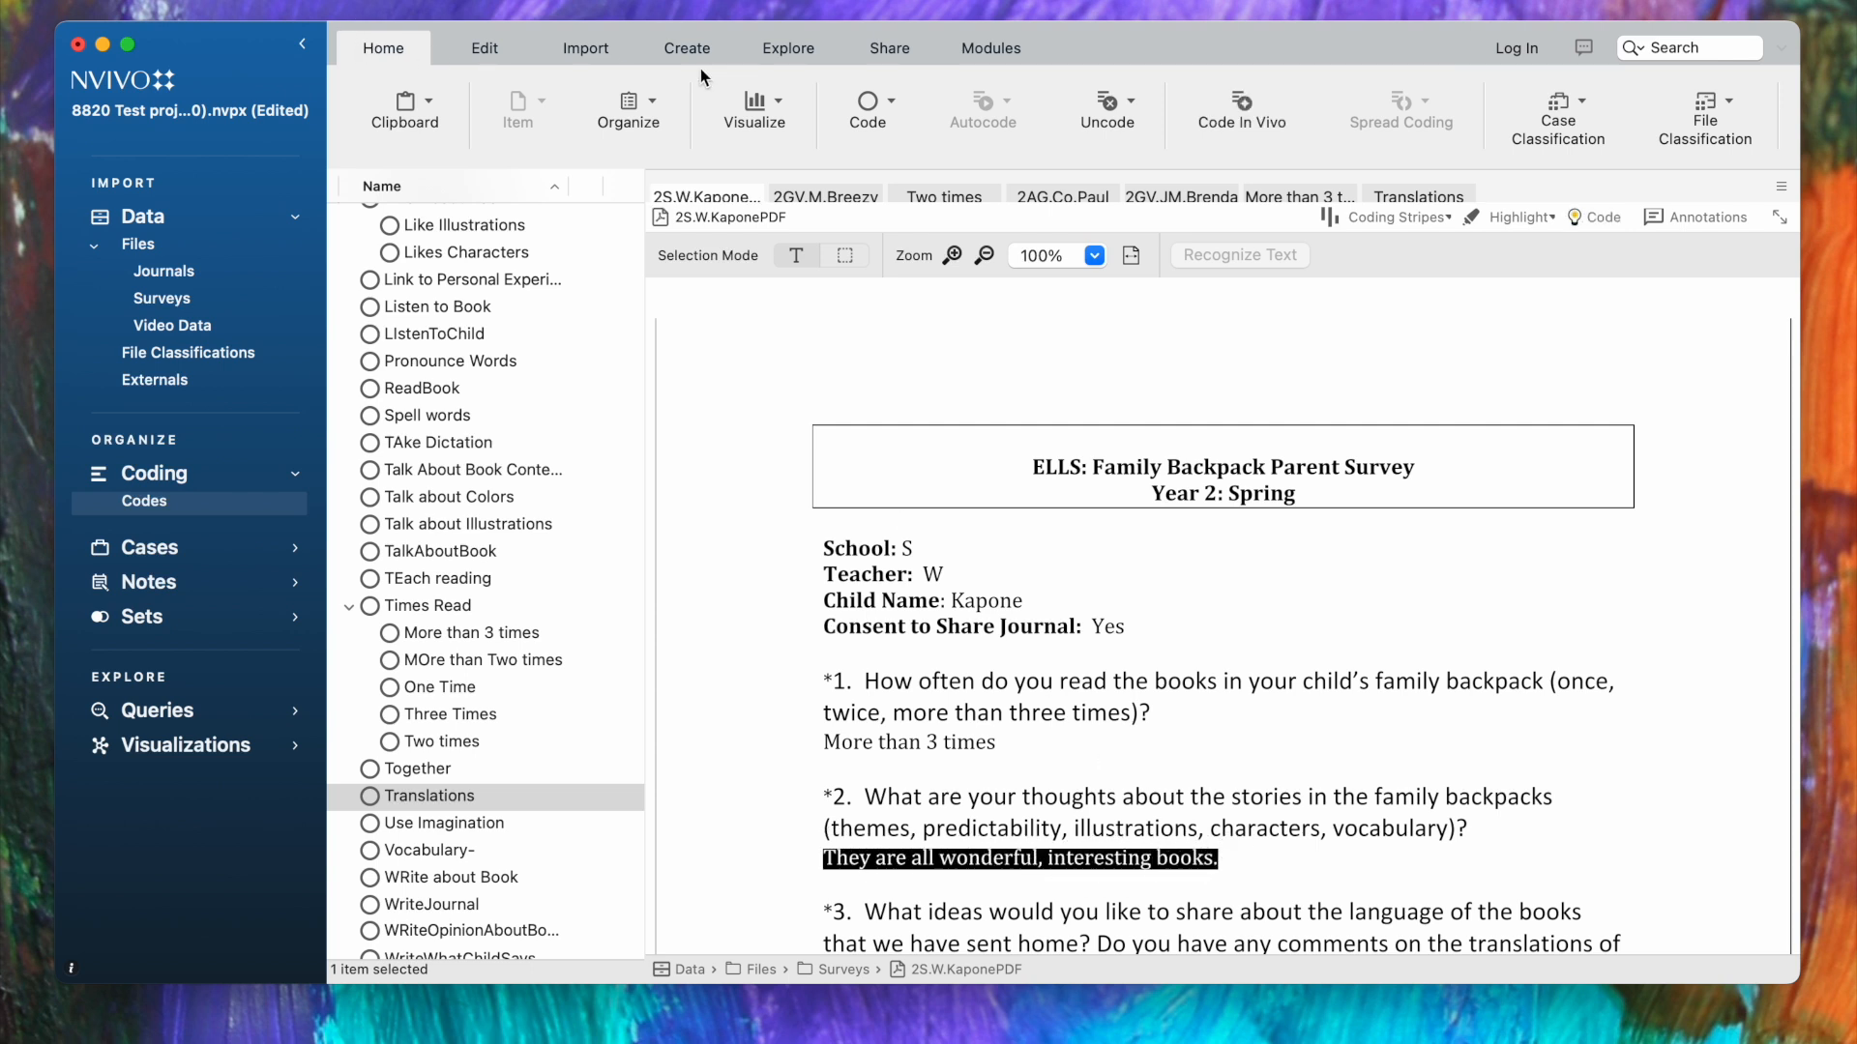
pyautogui.click(889, 109)
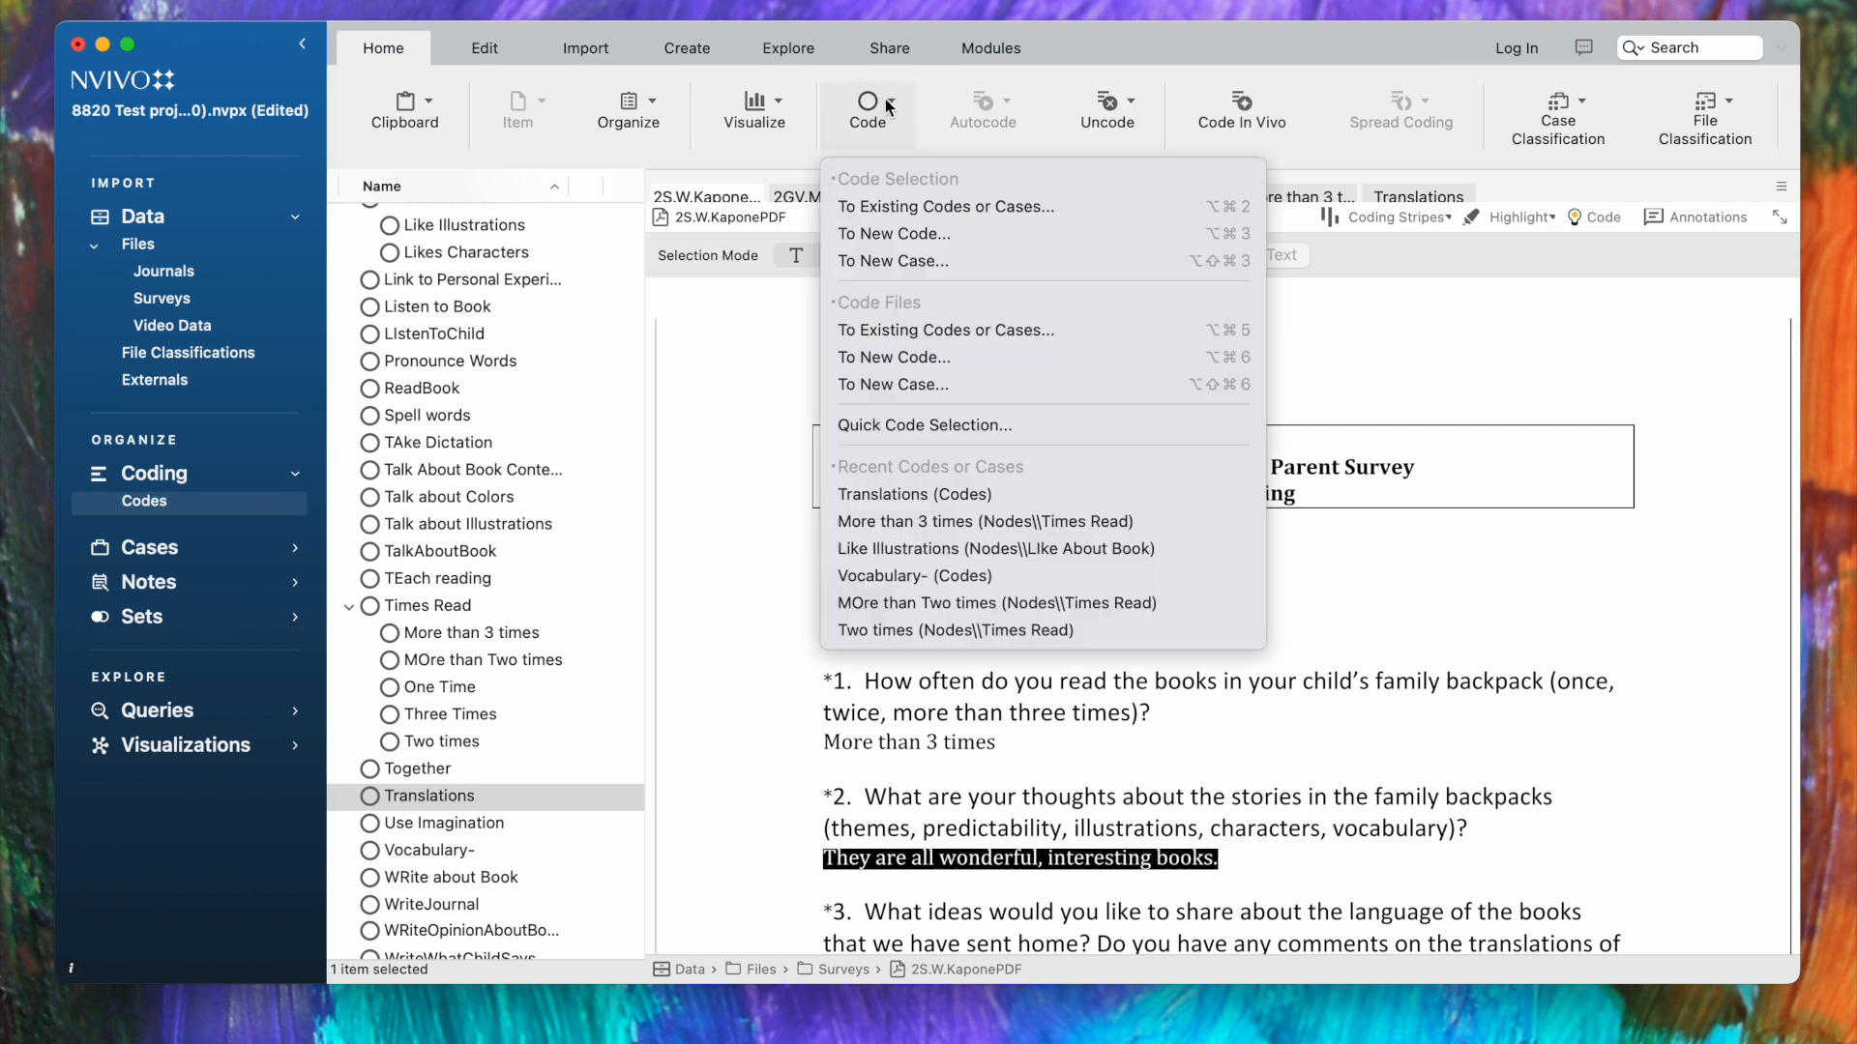
pyautogui.click(899, 207)
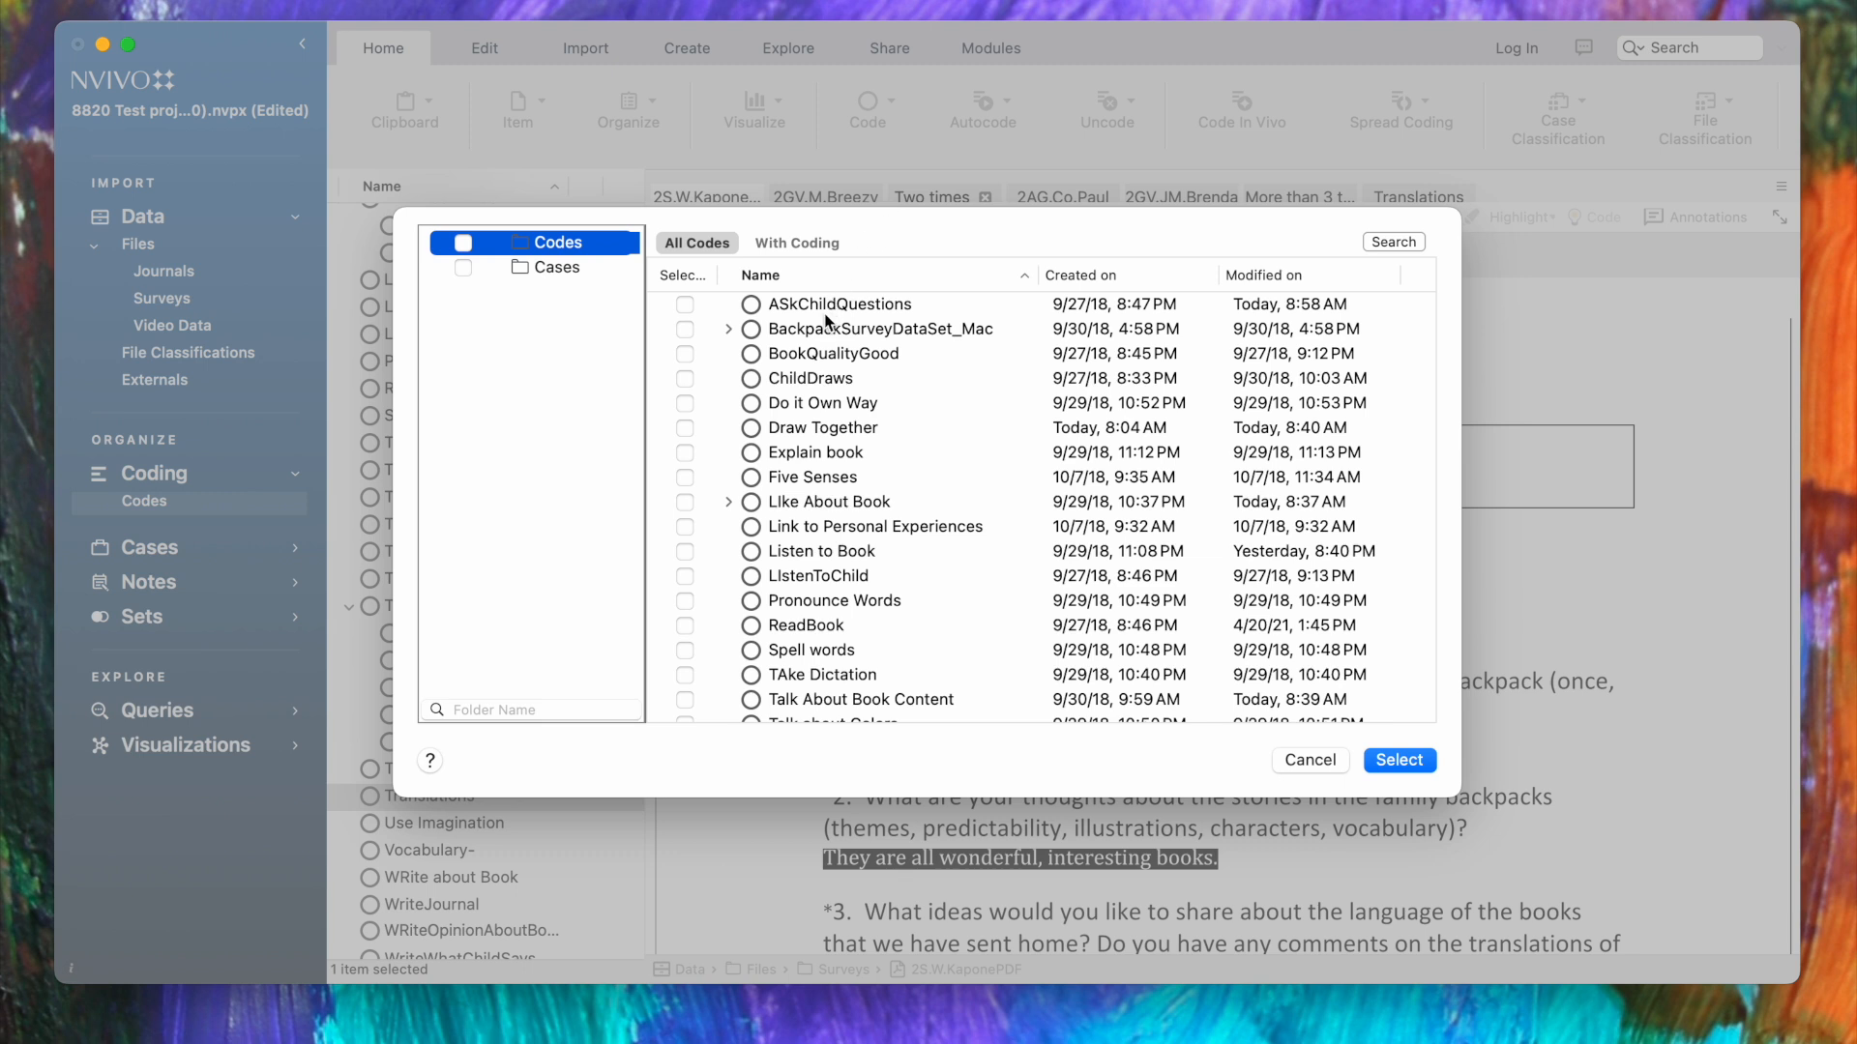
pyautogui.scroll(-2, 801, 363)
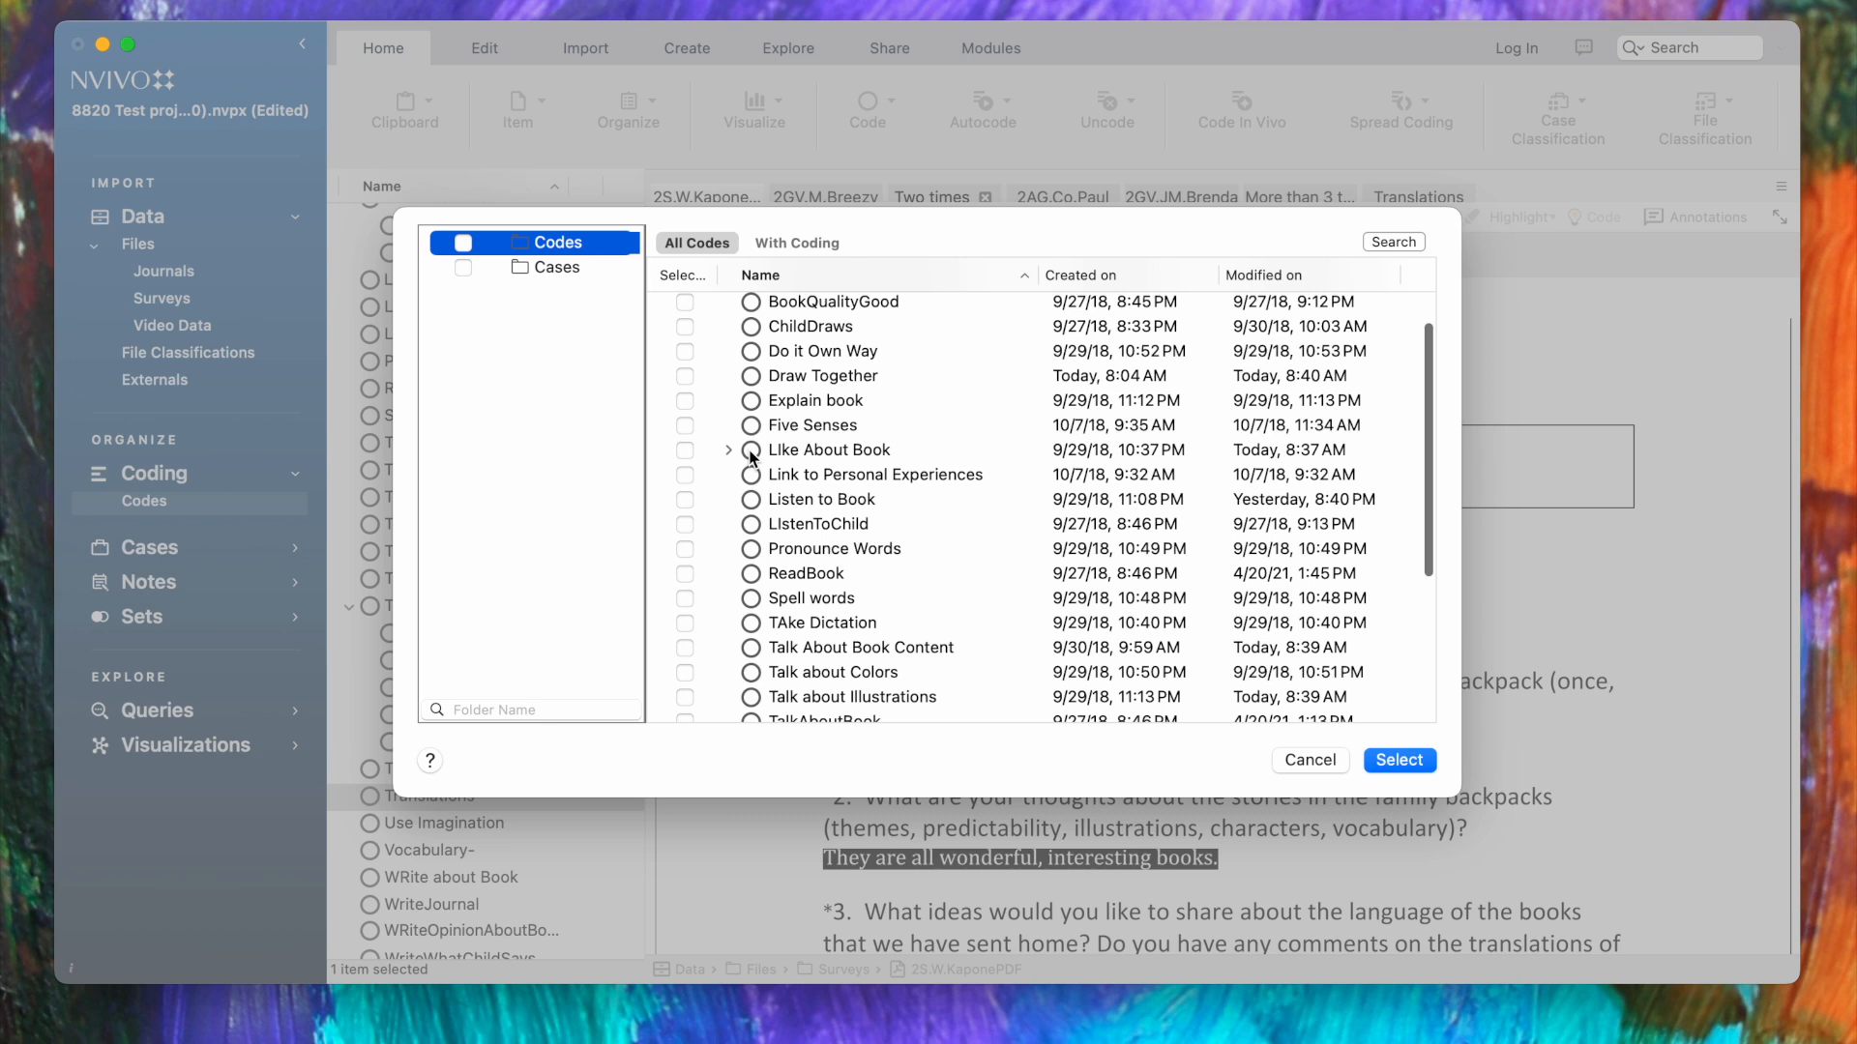
pyautogui.click(684, 451)
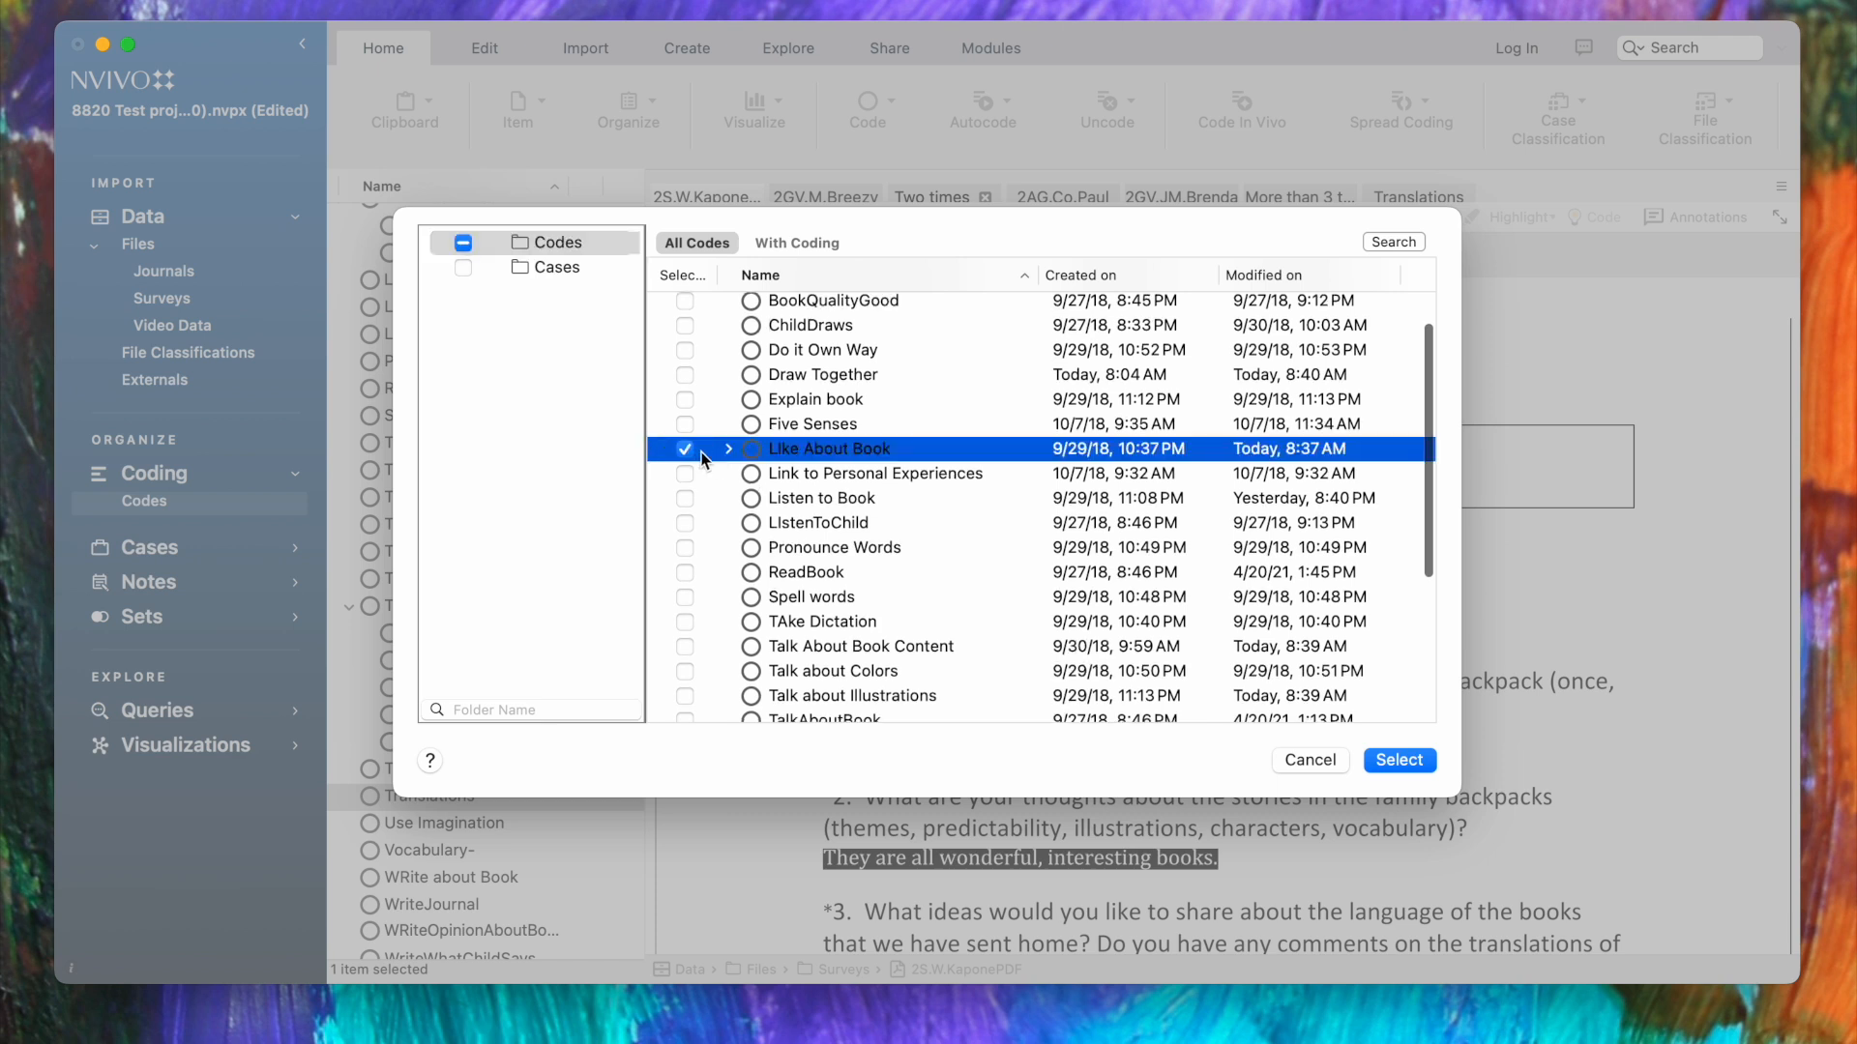
pyautogui.scroll(2, 805, 378)
pyautogui.scroll(-5, 805, 379)
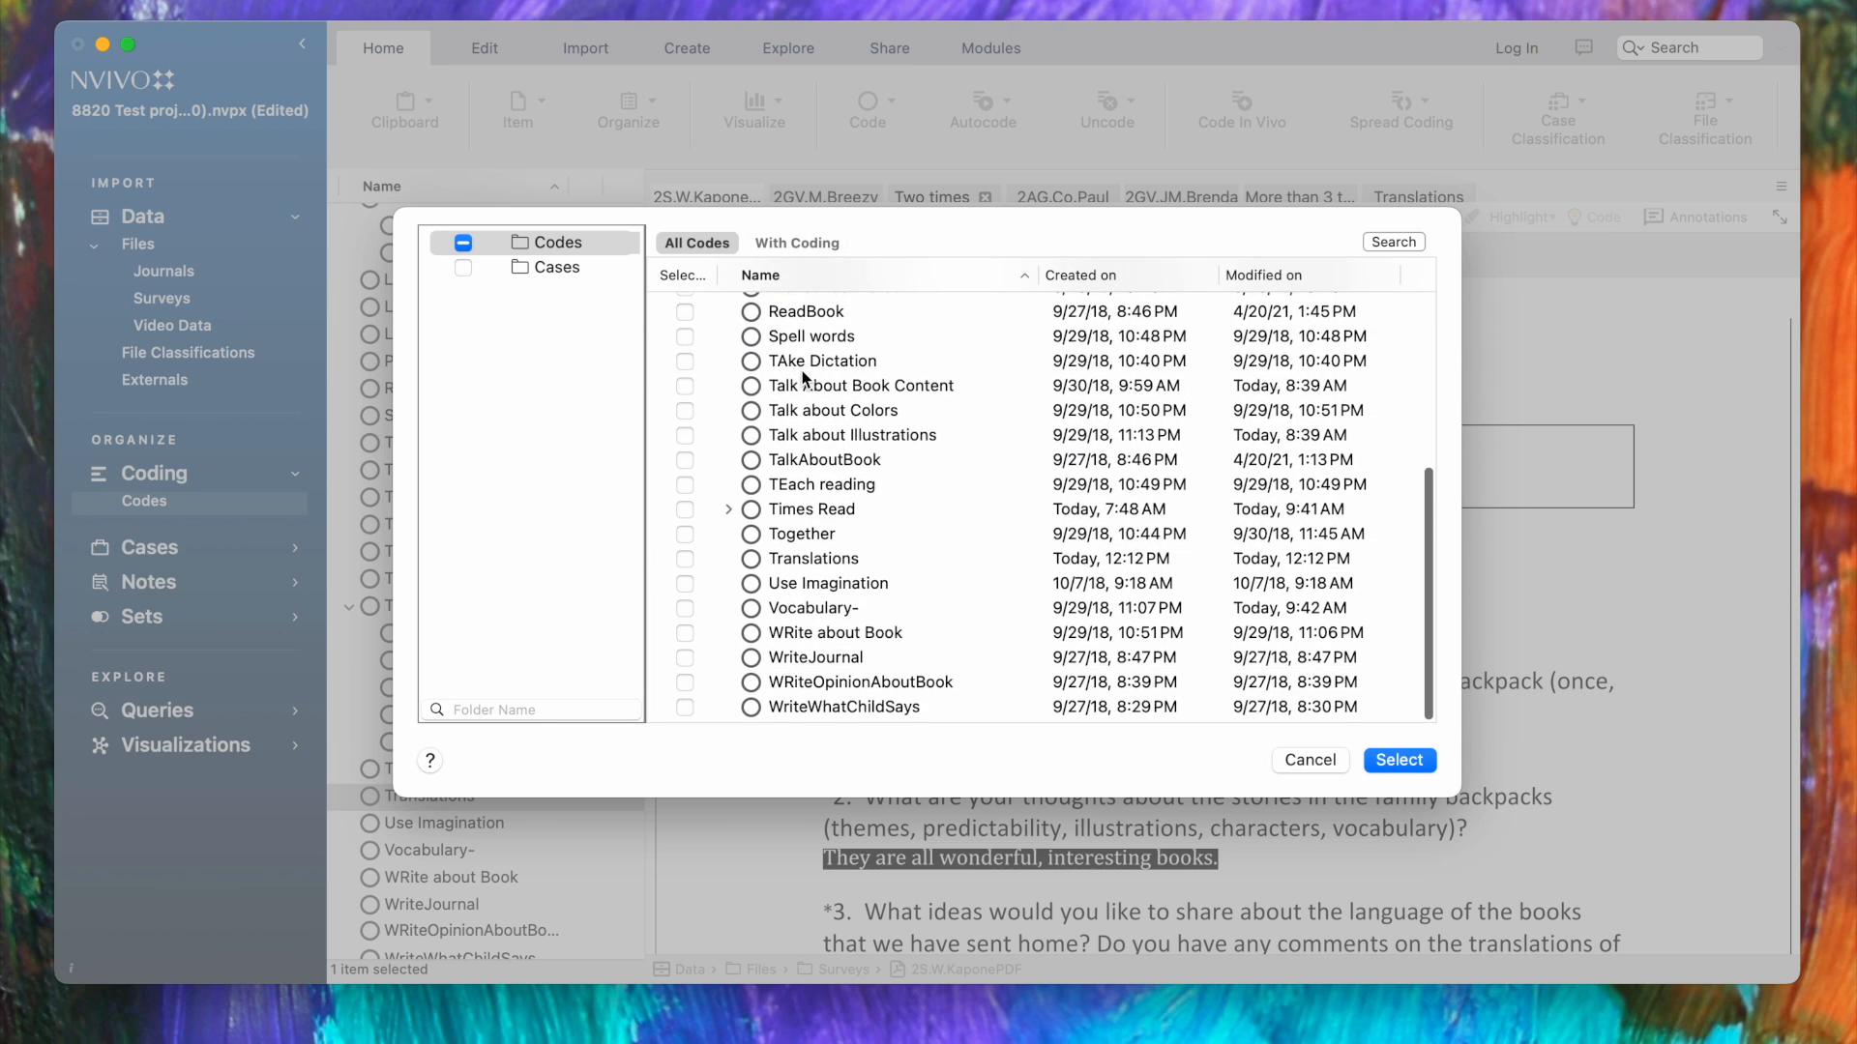
pyautogui.click(728, 512)
pyautogui.click(728, 511)
pyautogui.scroll(5, 757, 465)
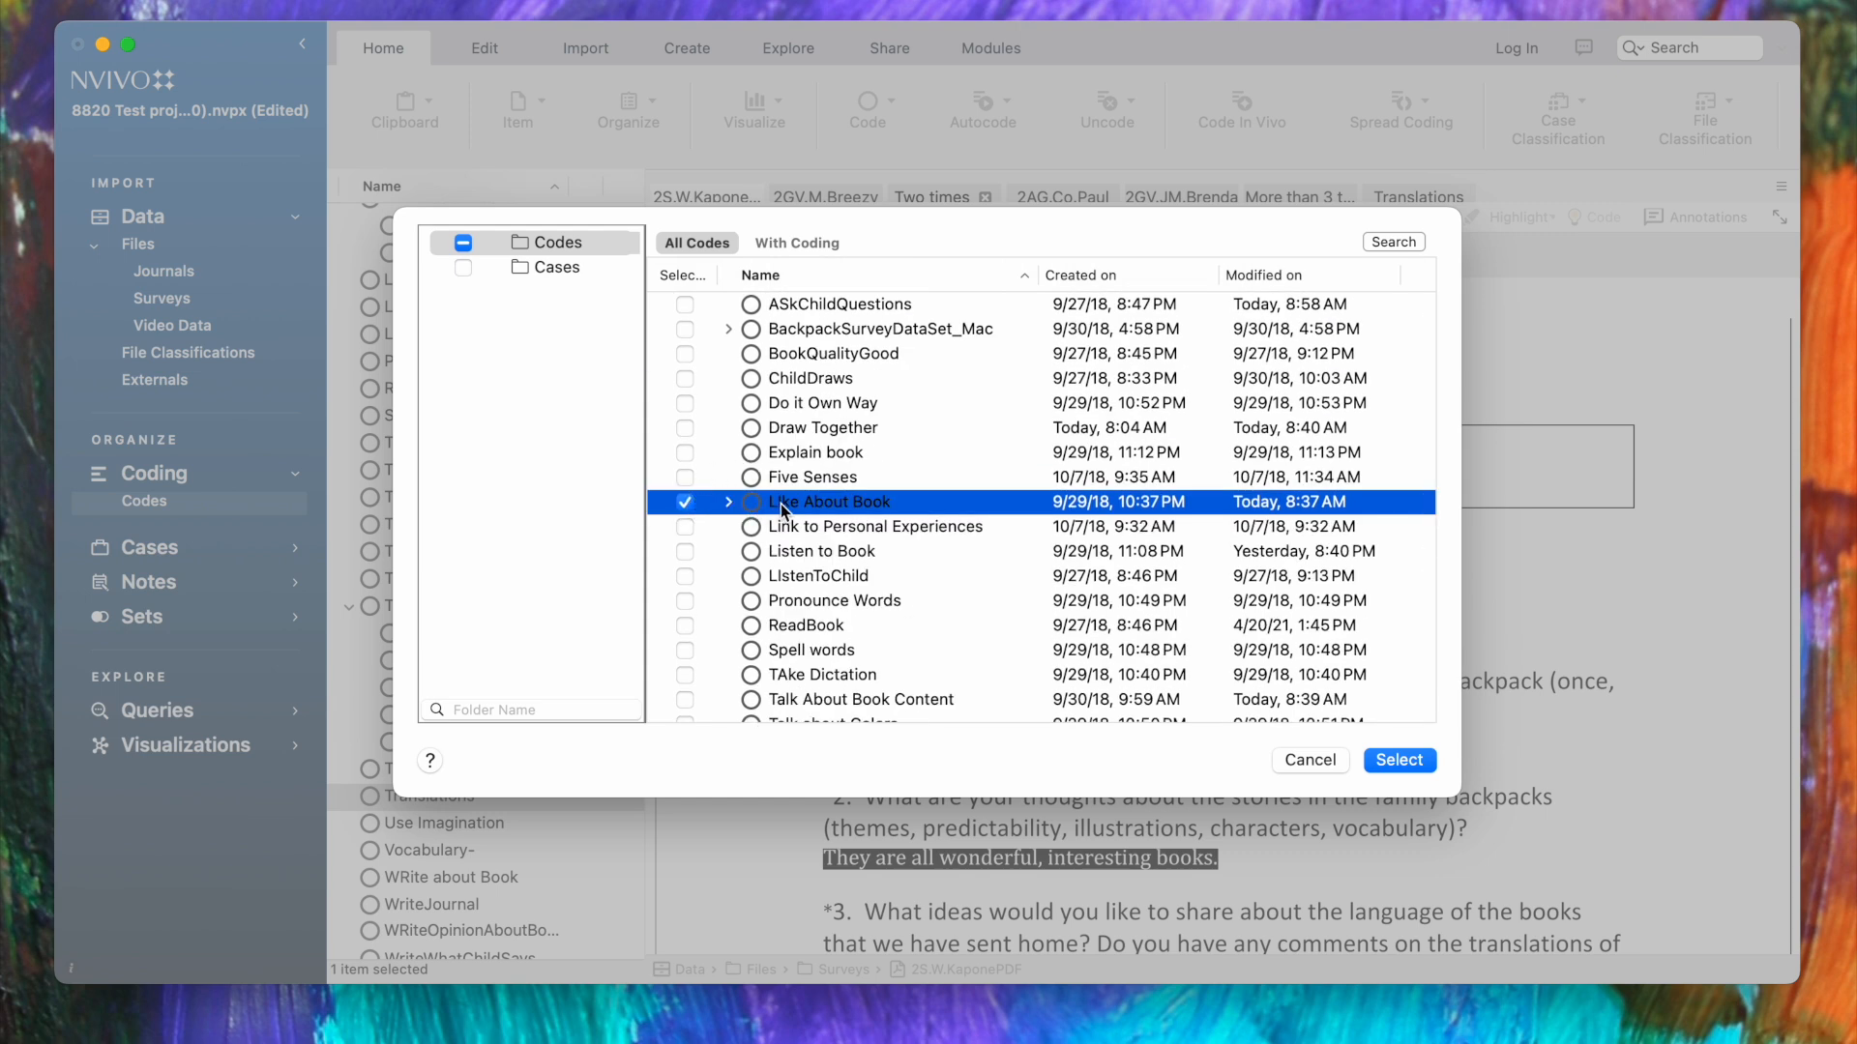
pyautogui.click(1398, 760)
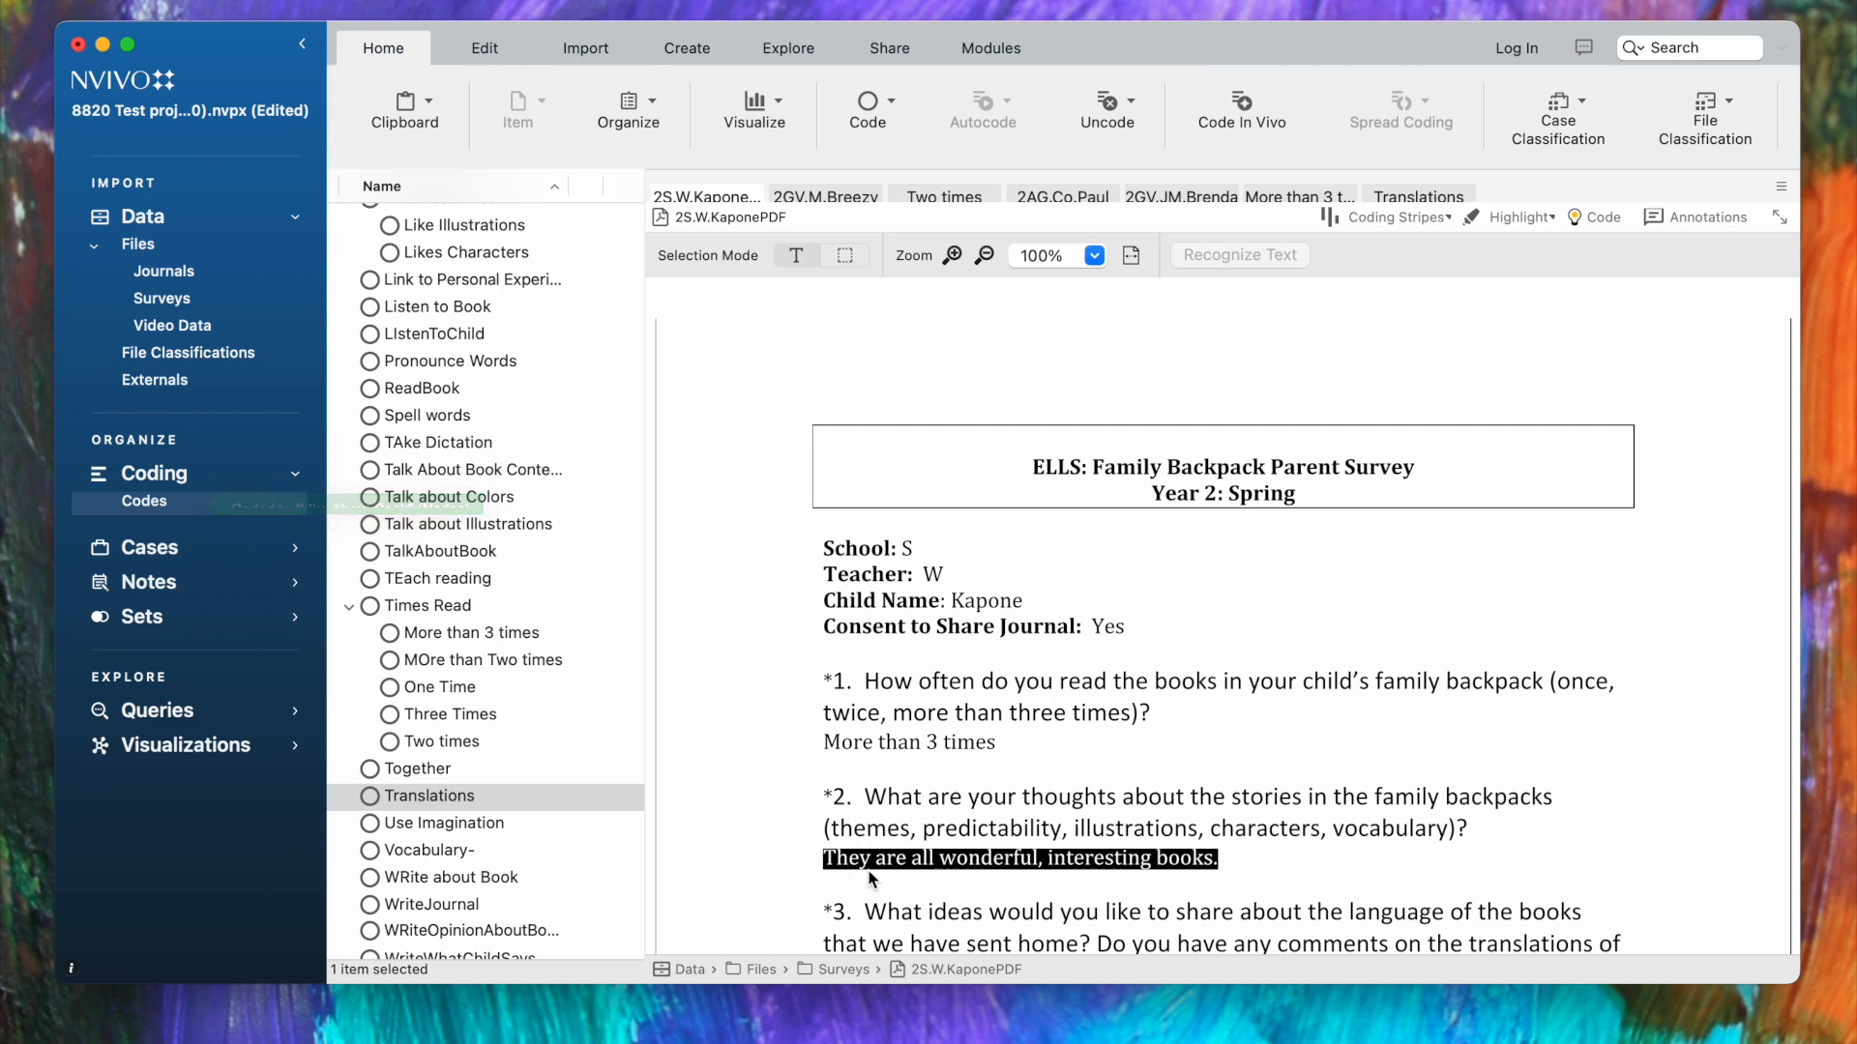
# - Open the LIke About Book code to review its coded references
pyautogui.scroll(4, 542, 324)
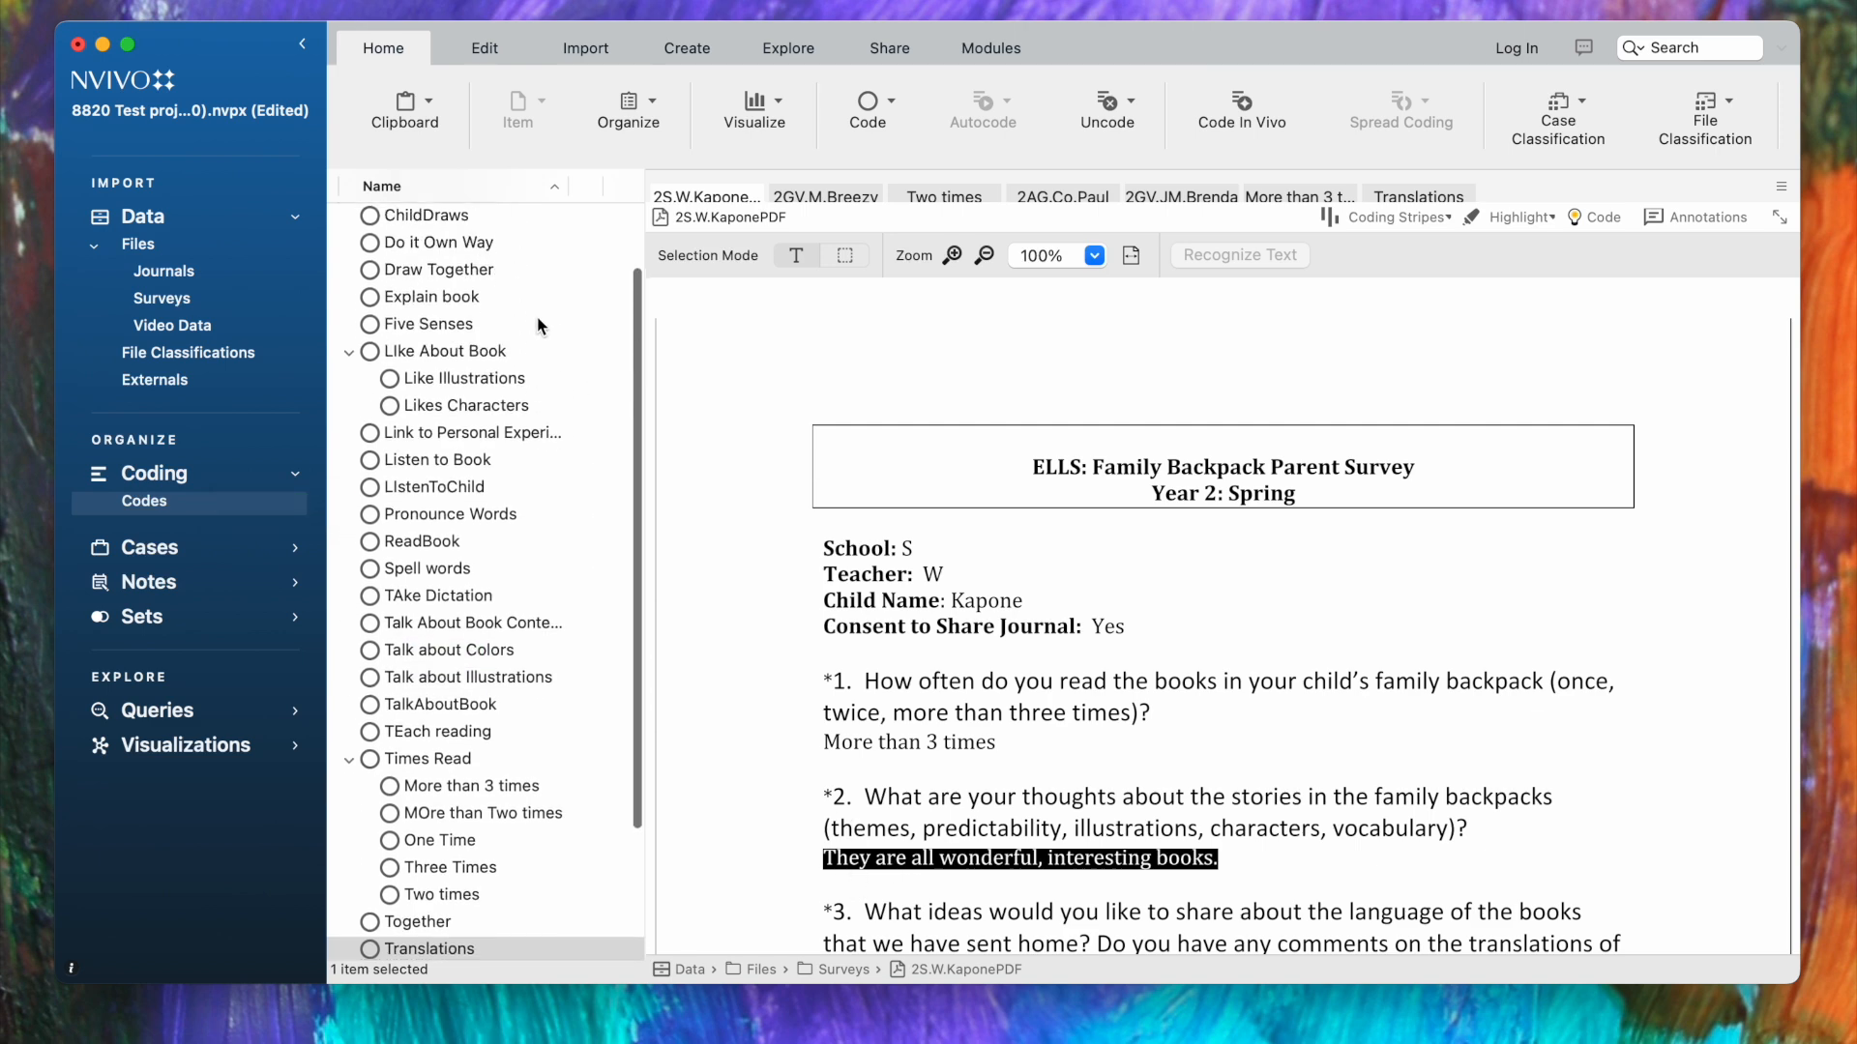
pyautogui.doubleClick(465, 367)
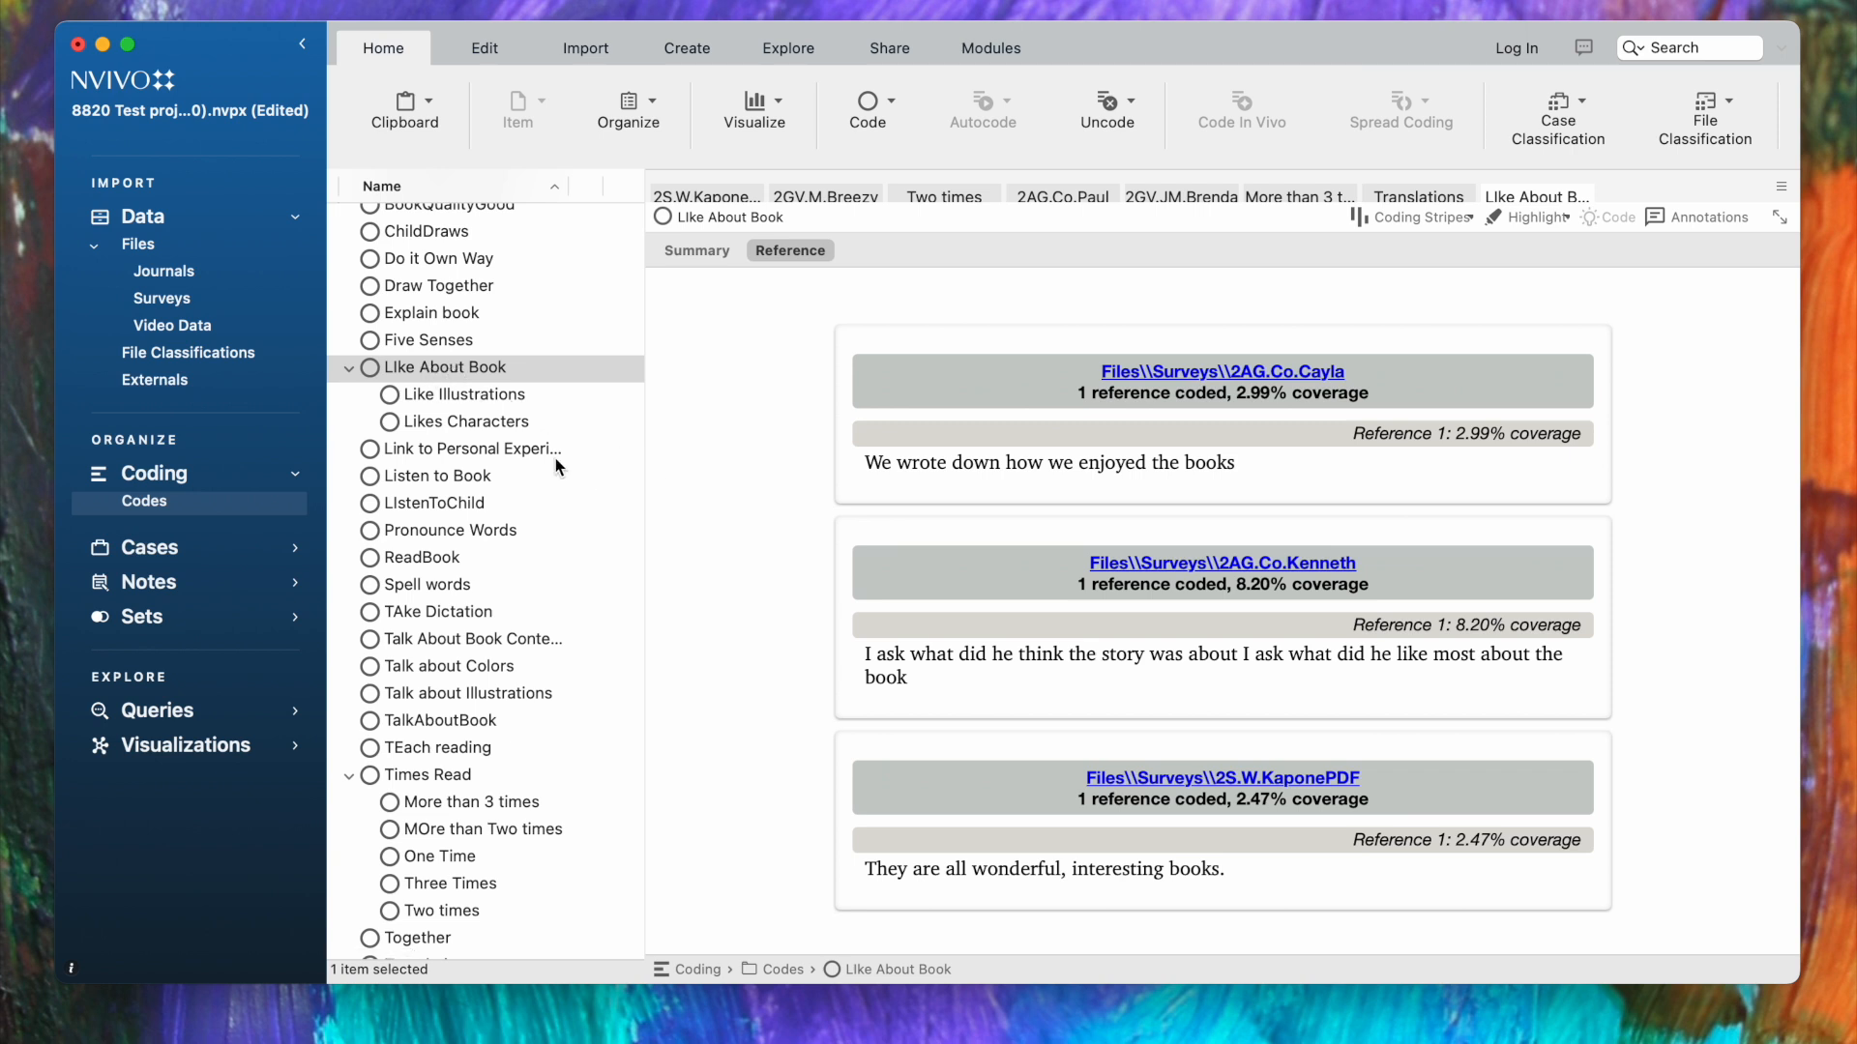
pyautogui.click(386, 370)
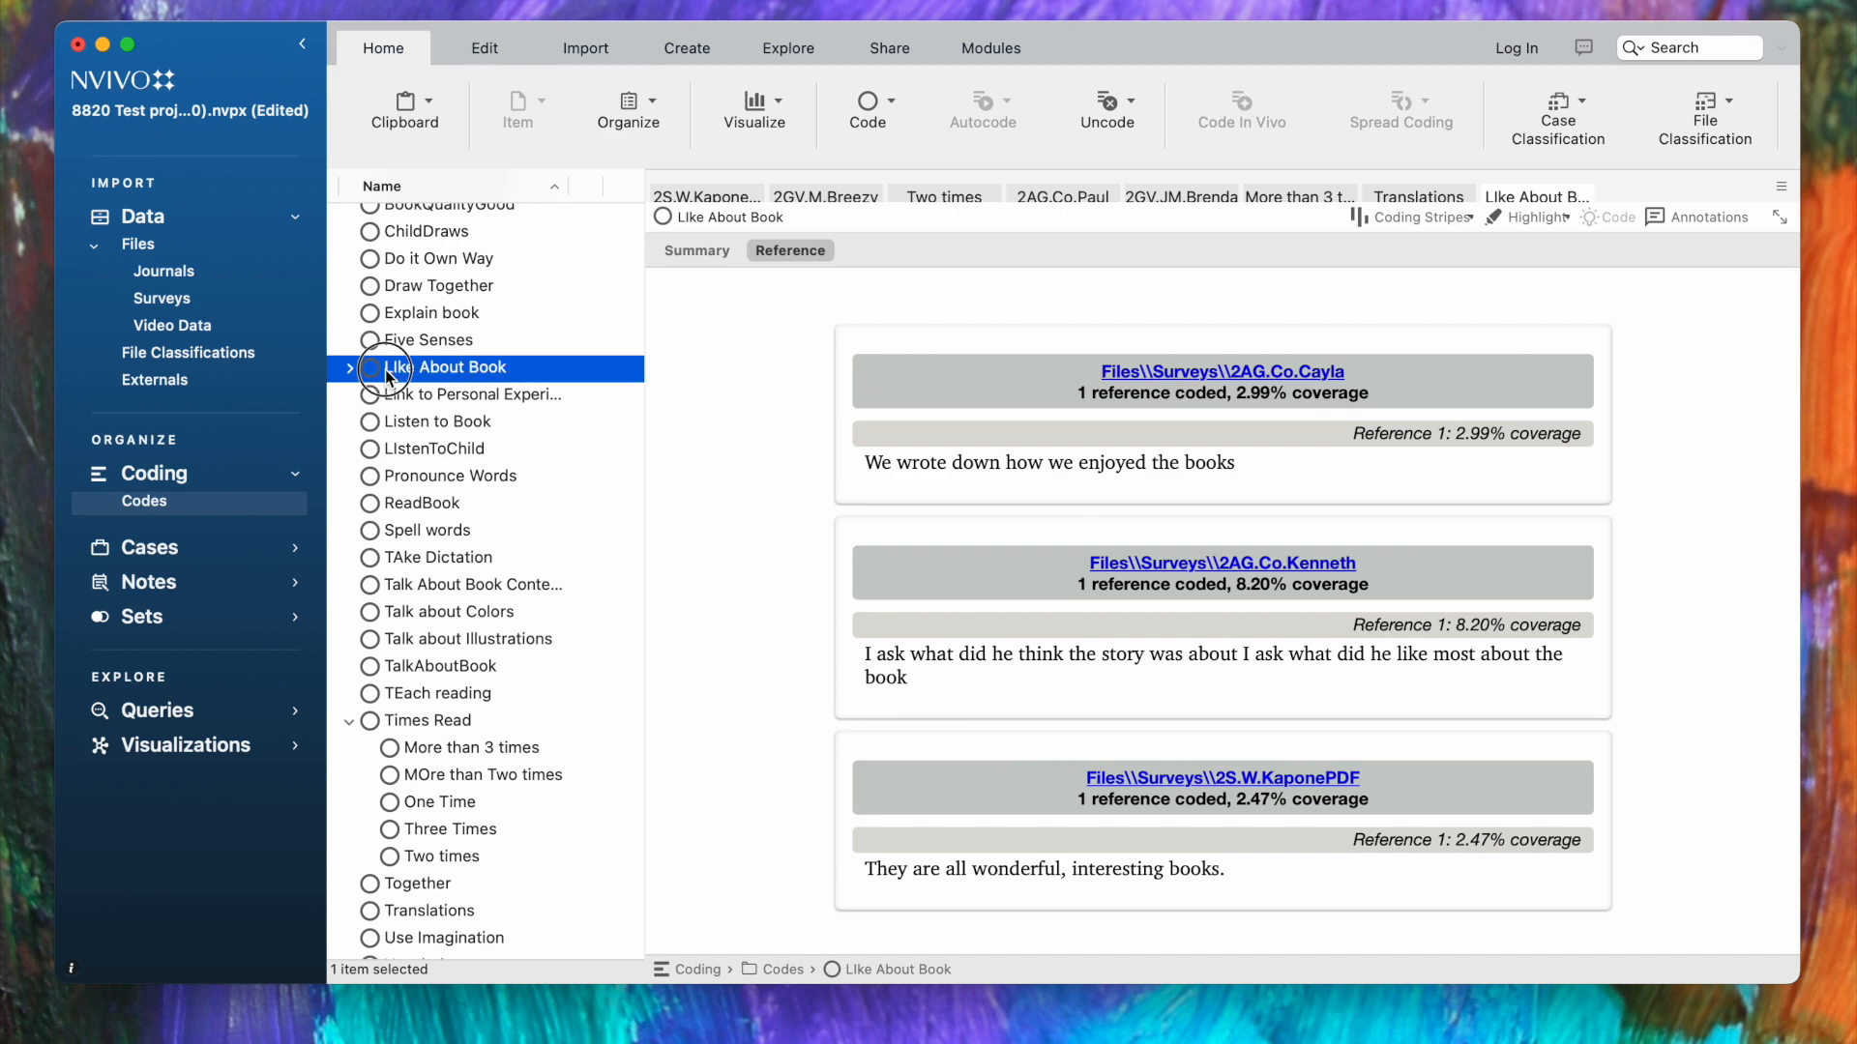
pyautogui.doubleClick(387, 371)
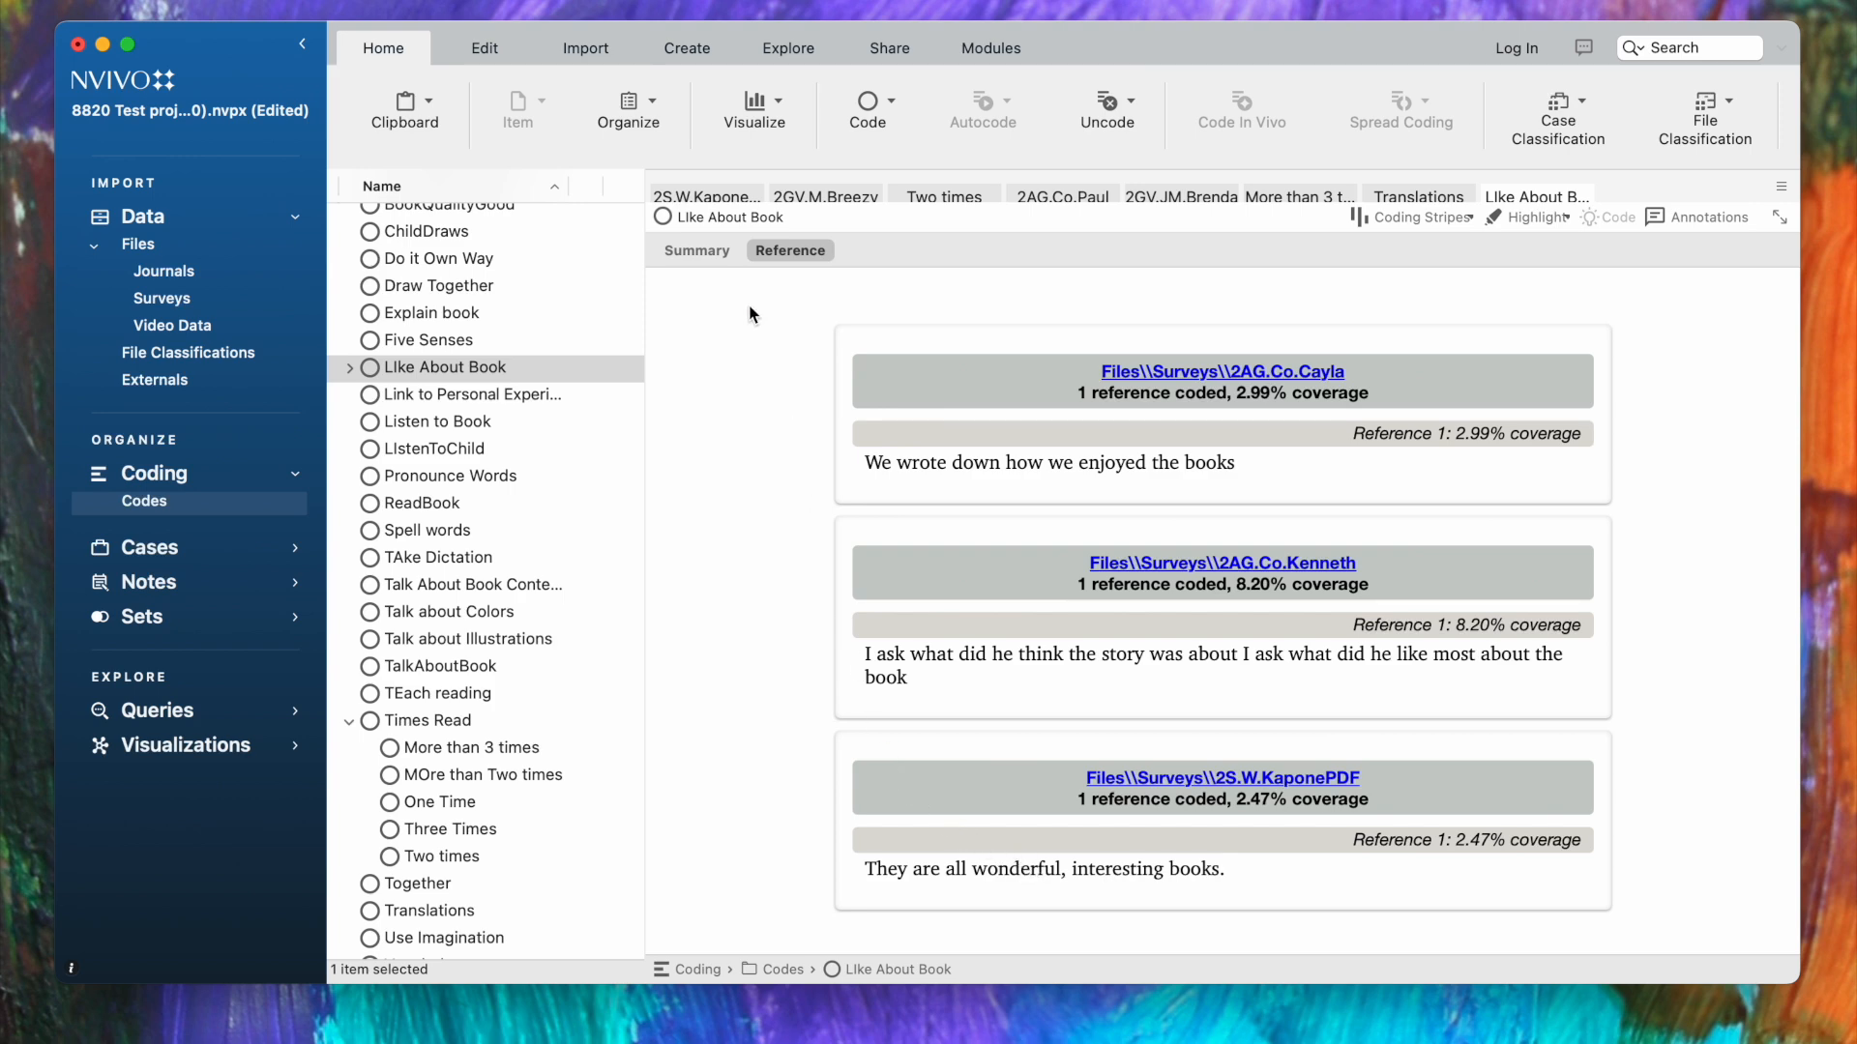
# - In the PDF survey, code the question 3 answer "They do very well communicating with the children" to the existing code Translations
pyautogui.click(830, 197)
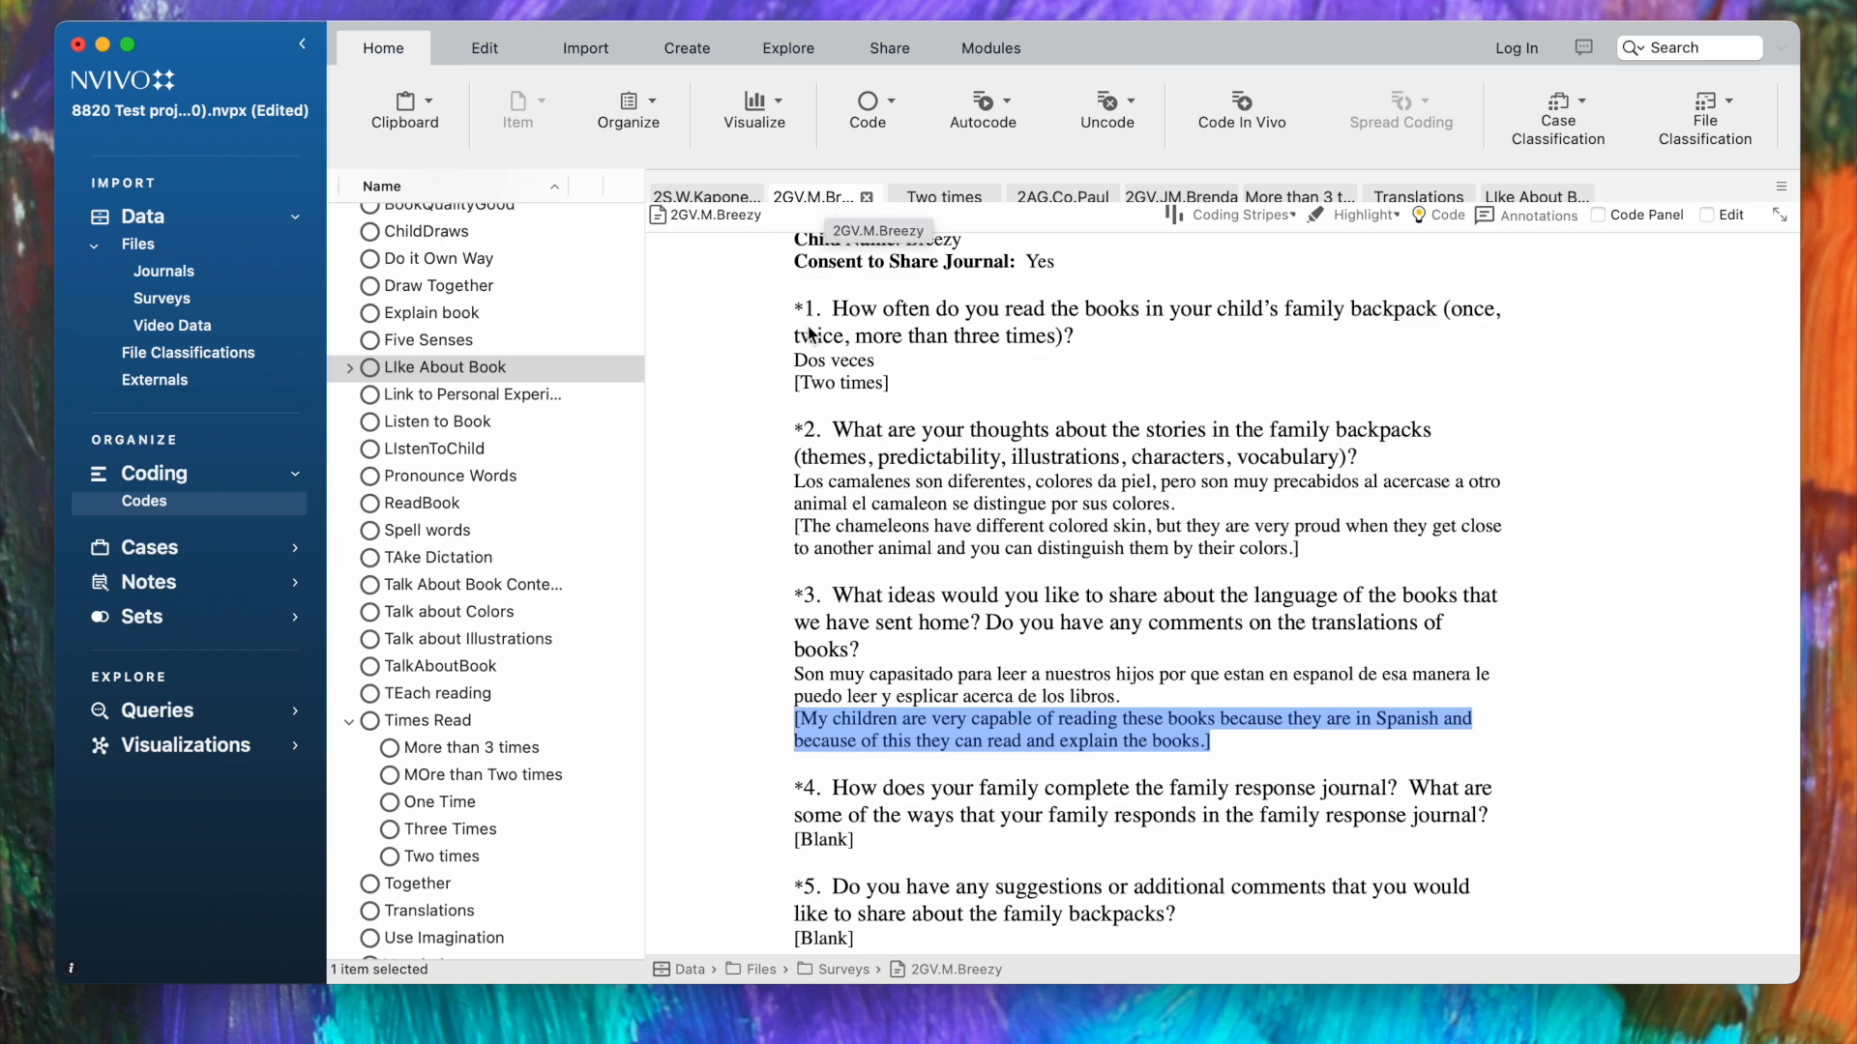
pyautogui.scroll(5, 822, 730)
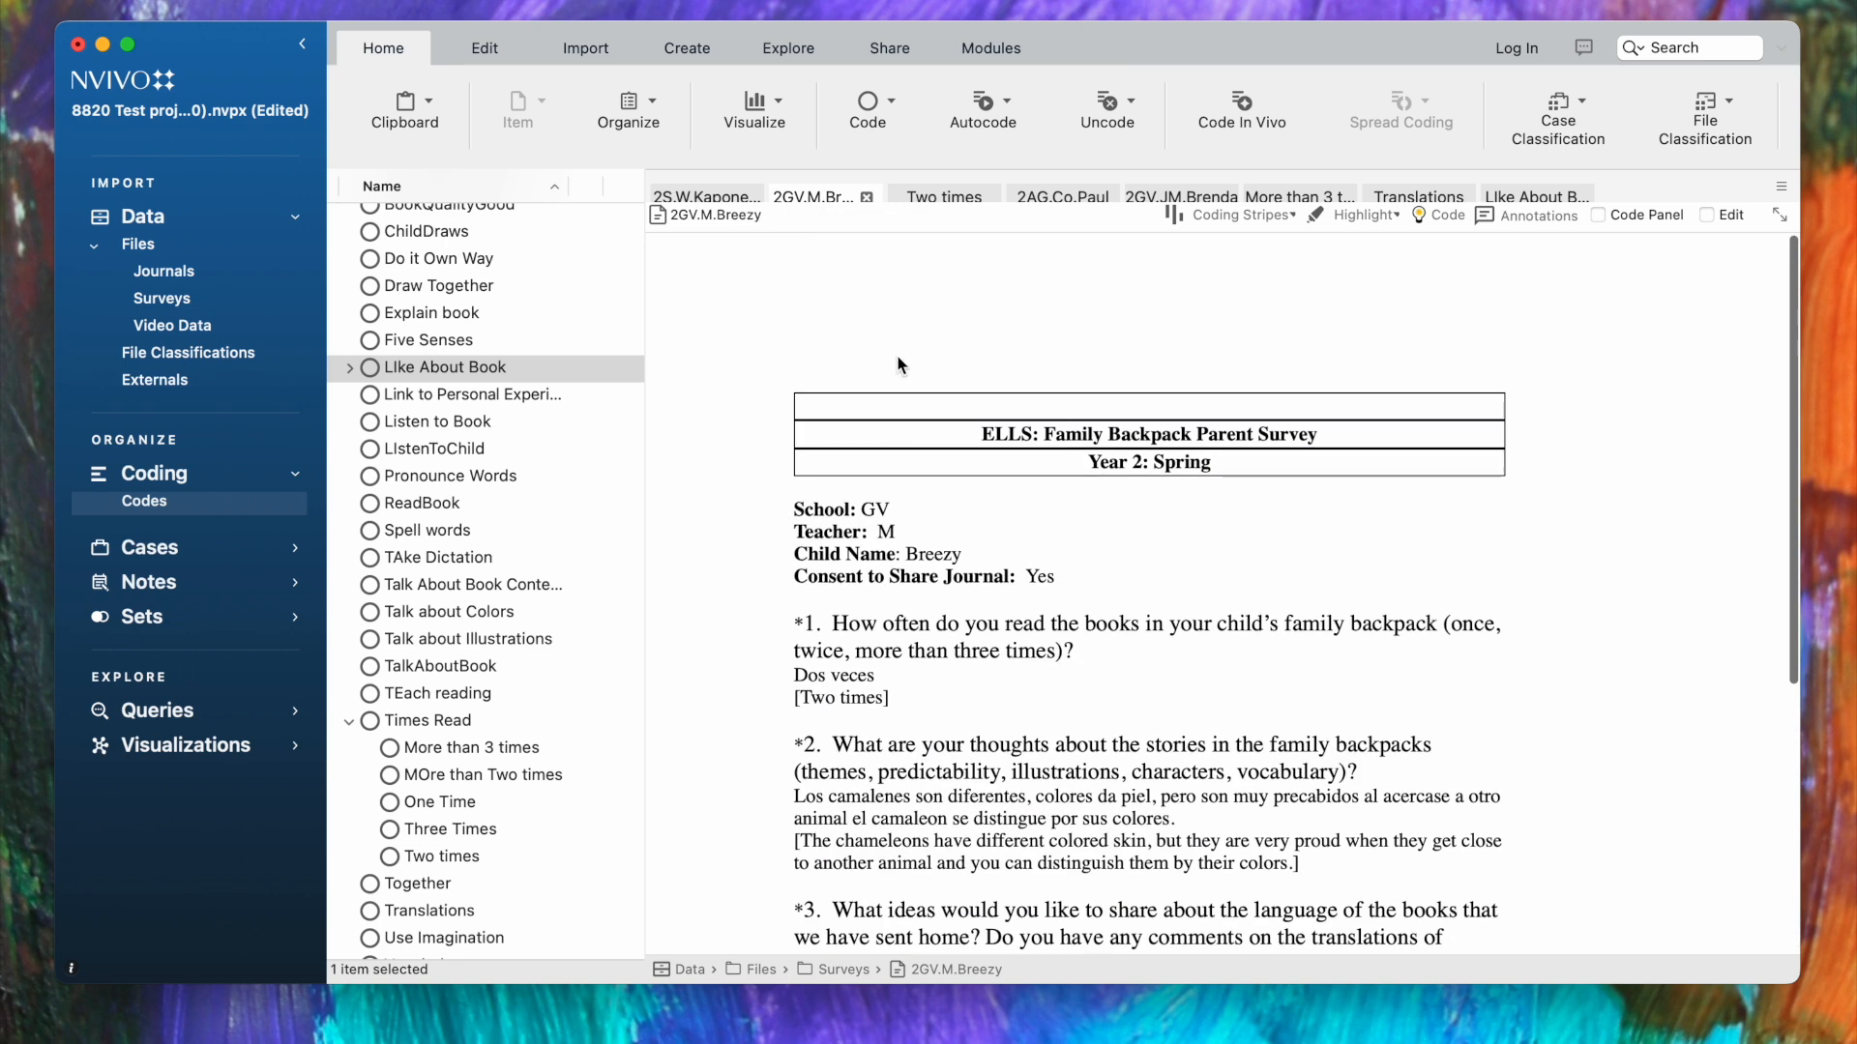
pyautogui.click(723, 196)
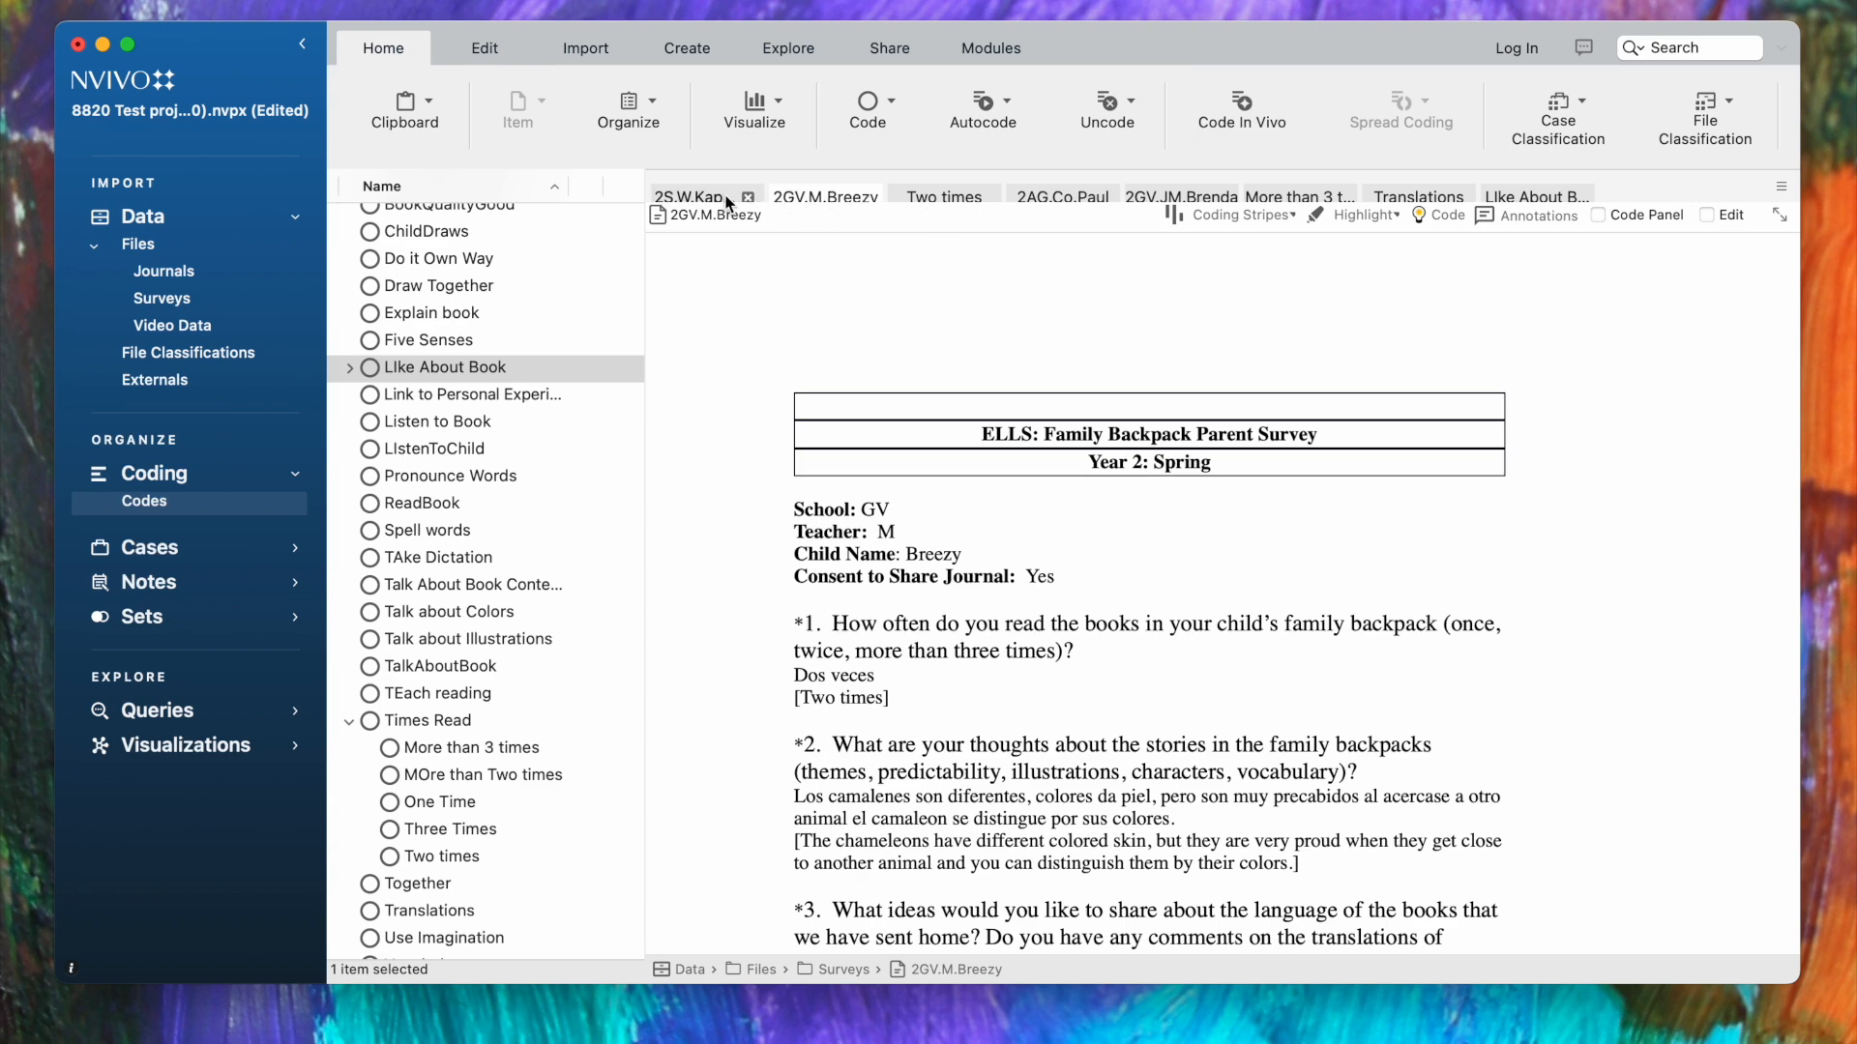
pyautogui.scroll(-5, 816, 438)
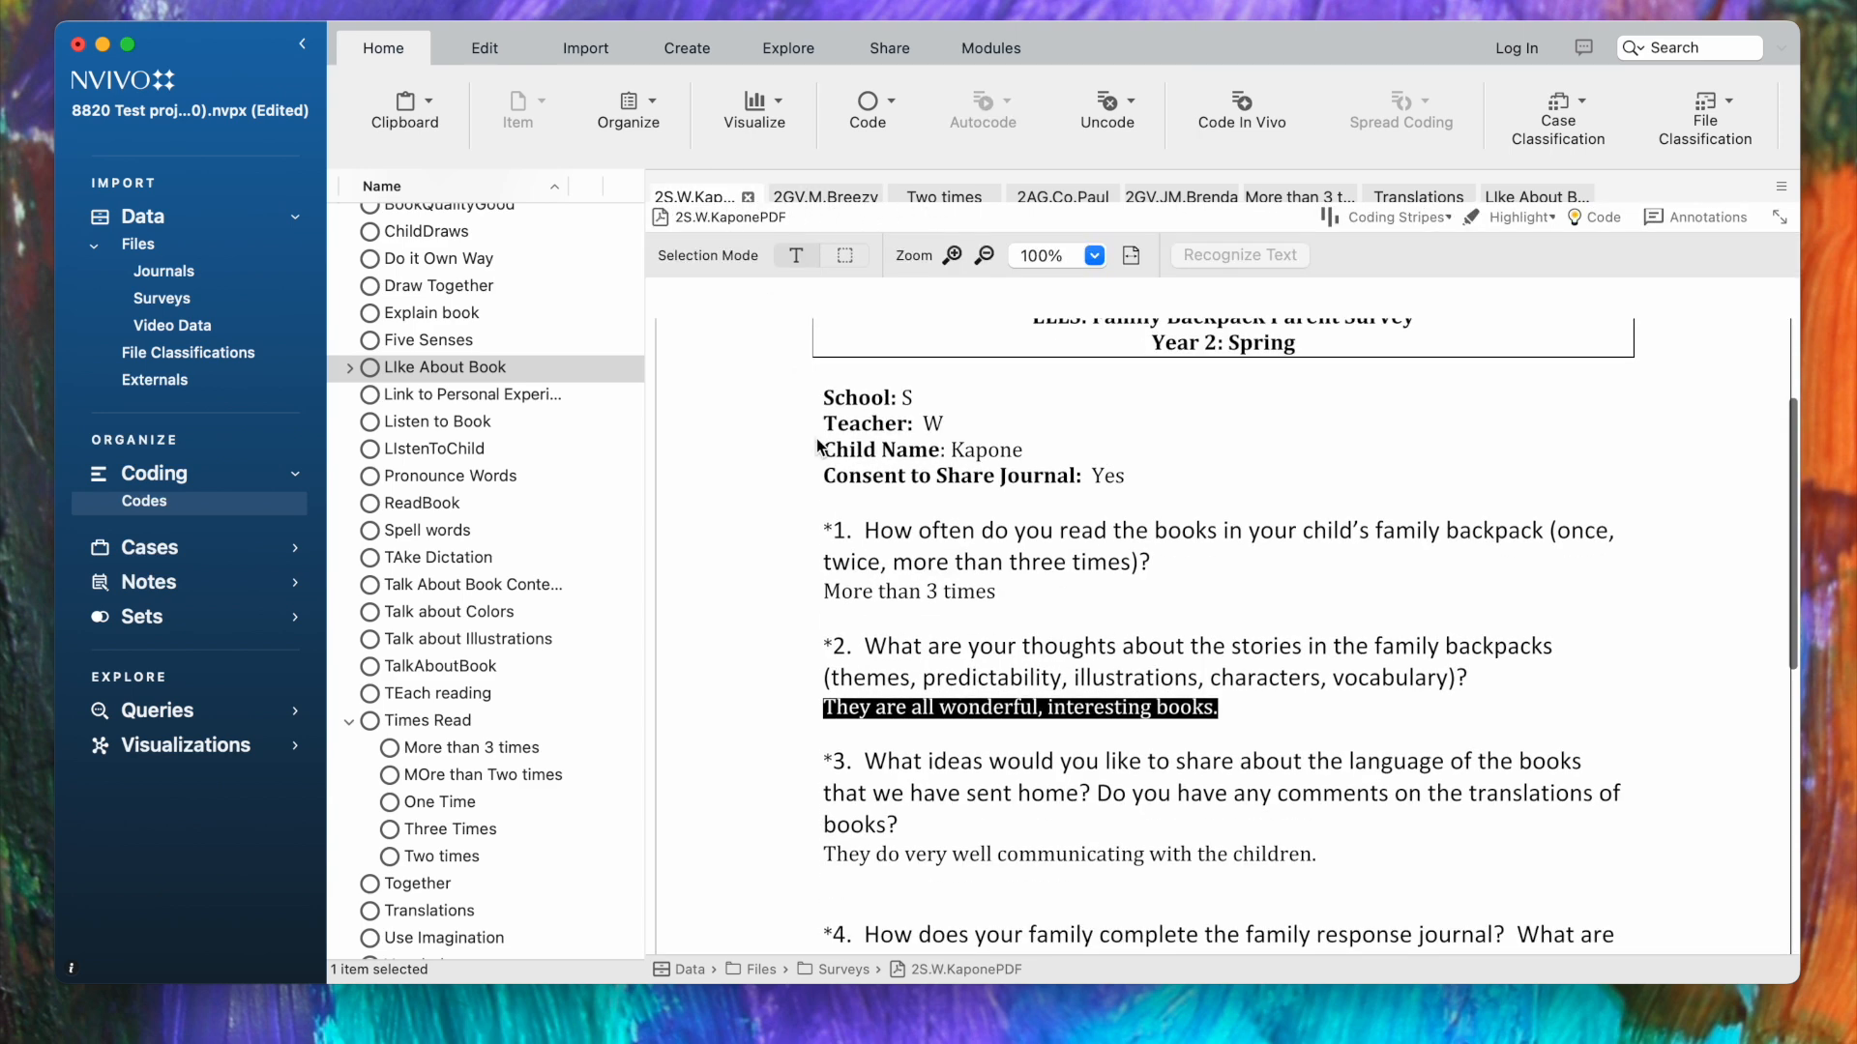
pyautogui.scroll(1, 816, 438)
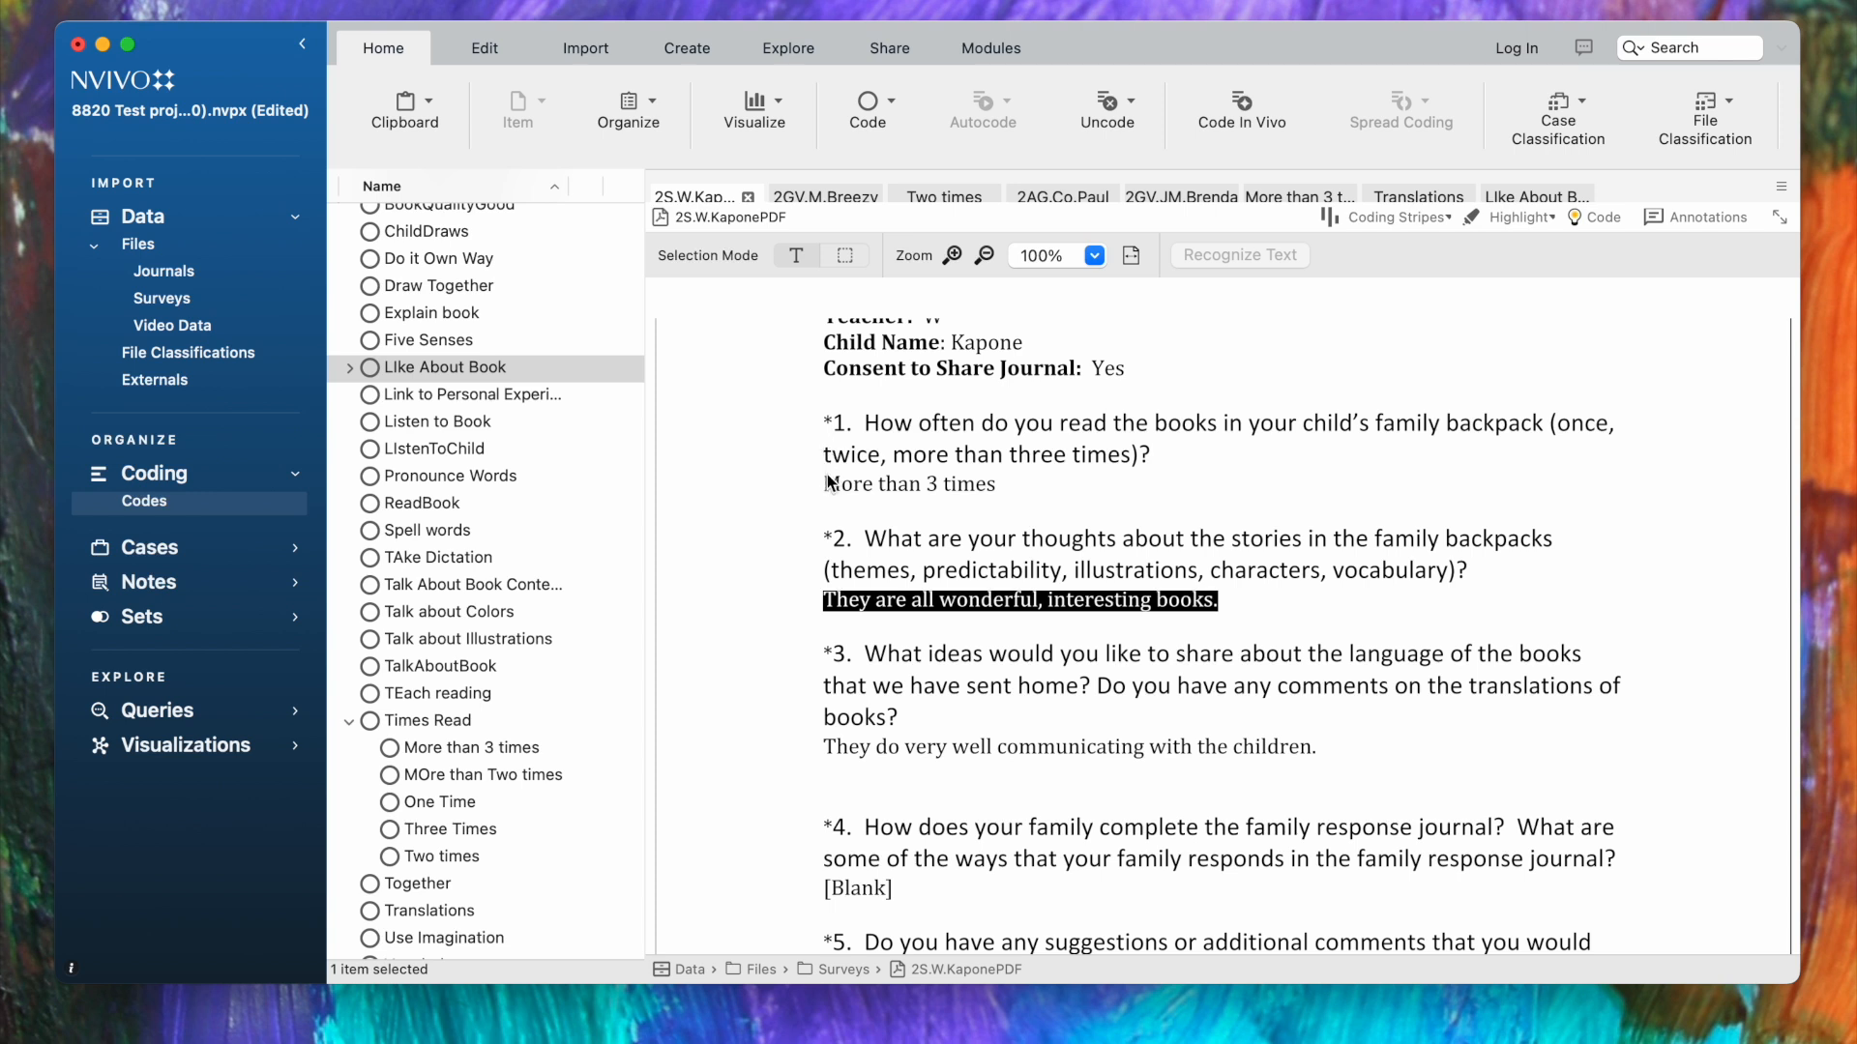
pyautogui.click(955, 763)
pyautogui.moveTo(825, 761); pyautogui.dragTo(1315, 769)
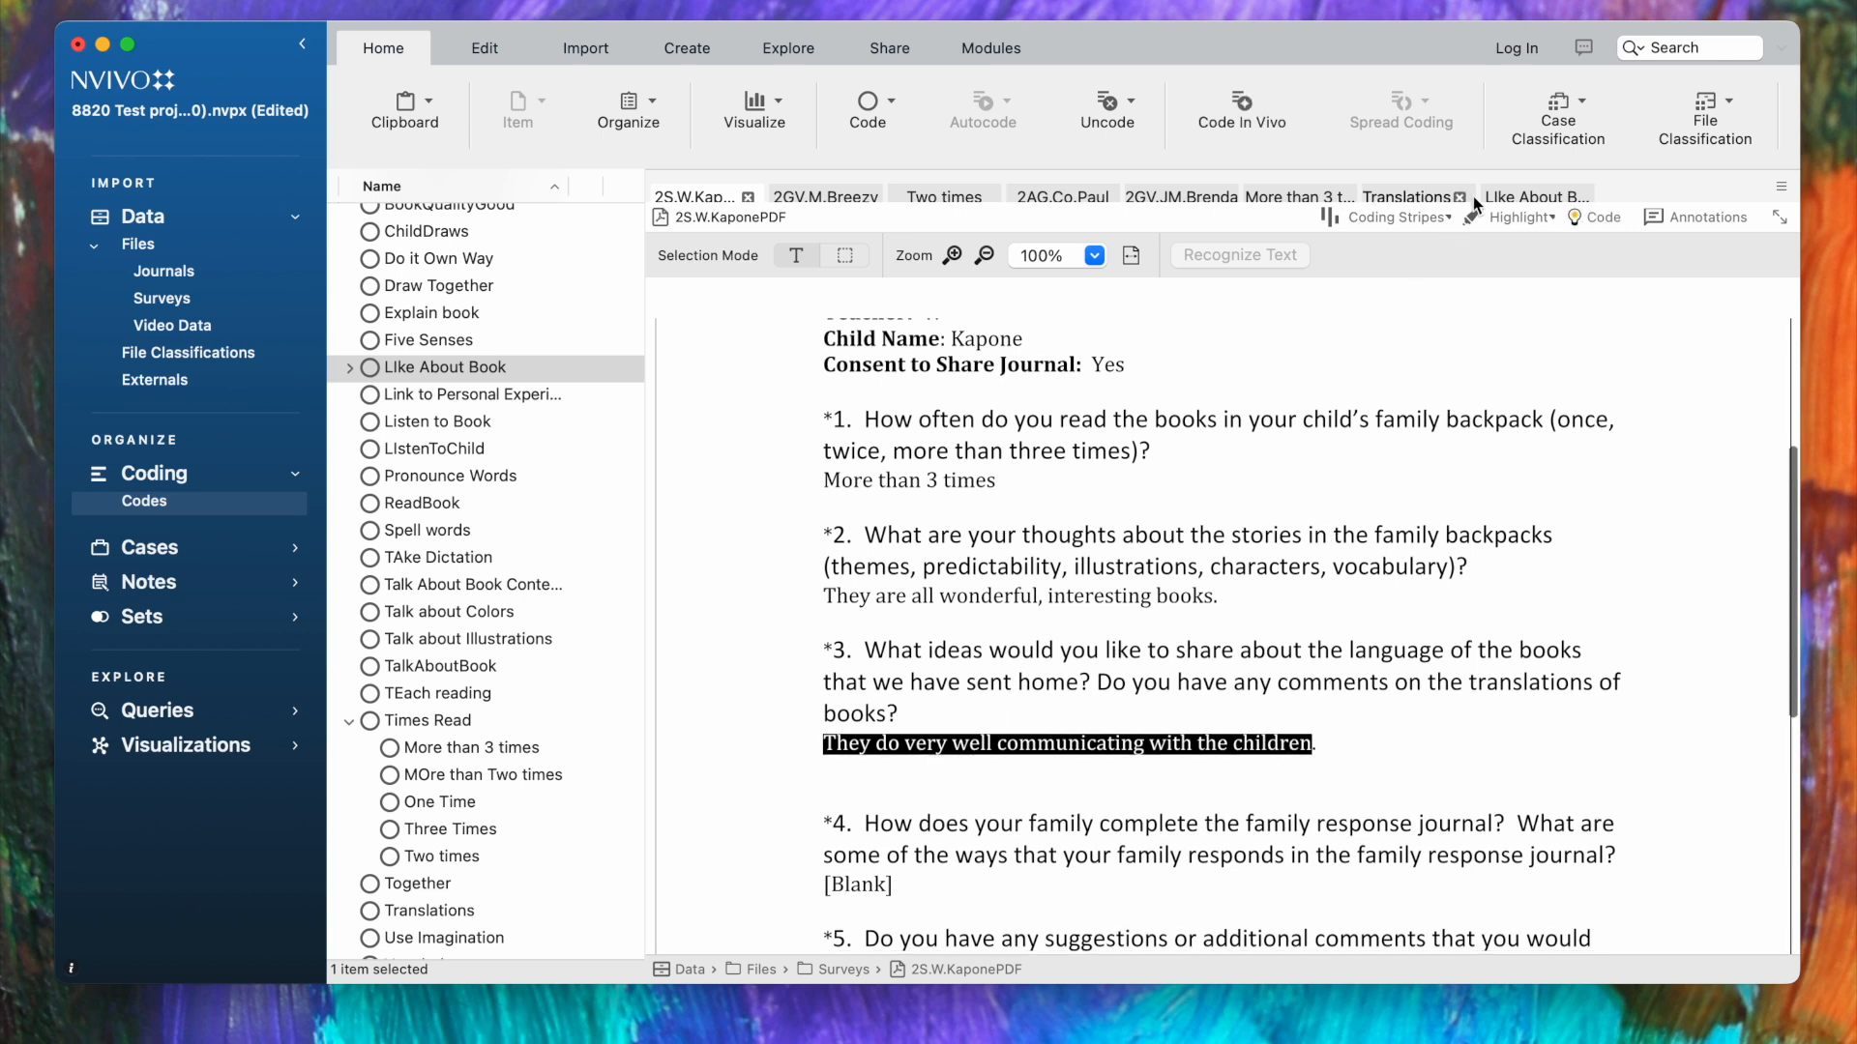
pyautogui.click(1575, 220)
pyautogui.scroll(-15, 1093, 259)
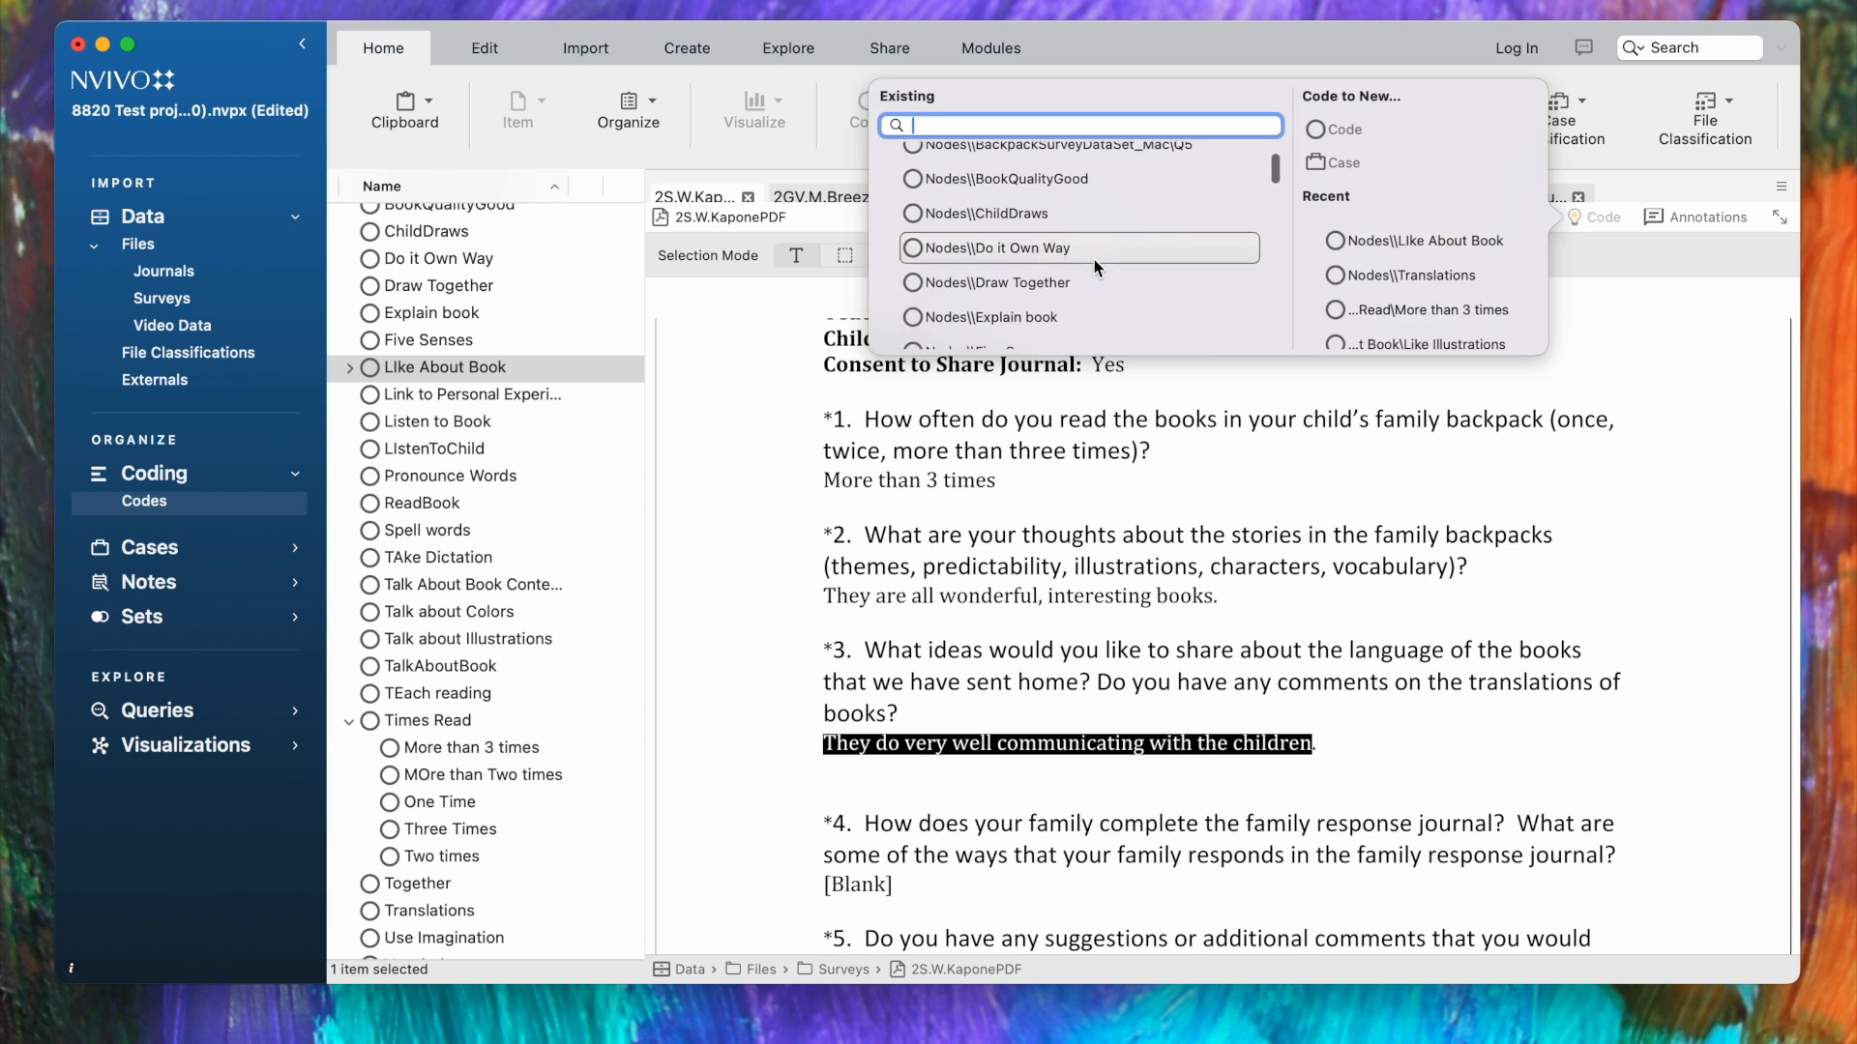
pyautogui.scroll(5, 1094, 259)
pyautogui.scroll(-10, 1093, 259)
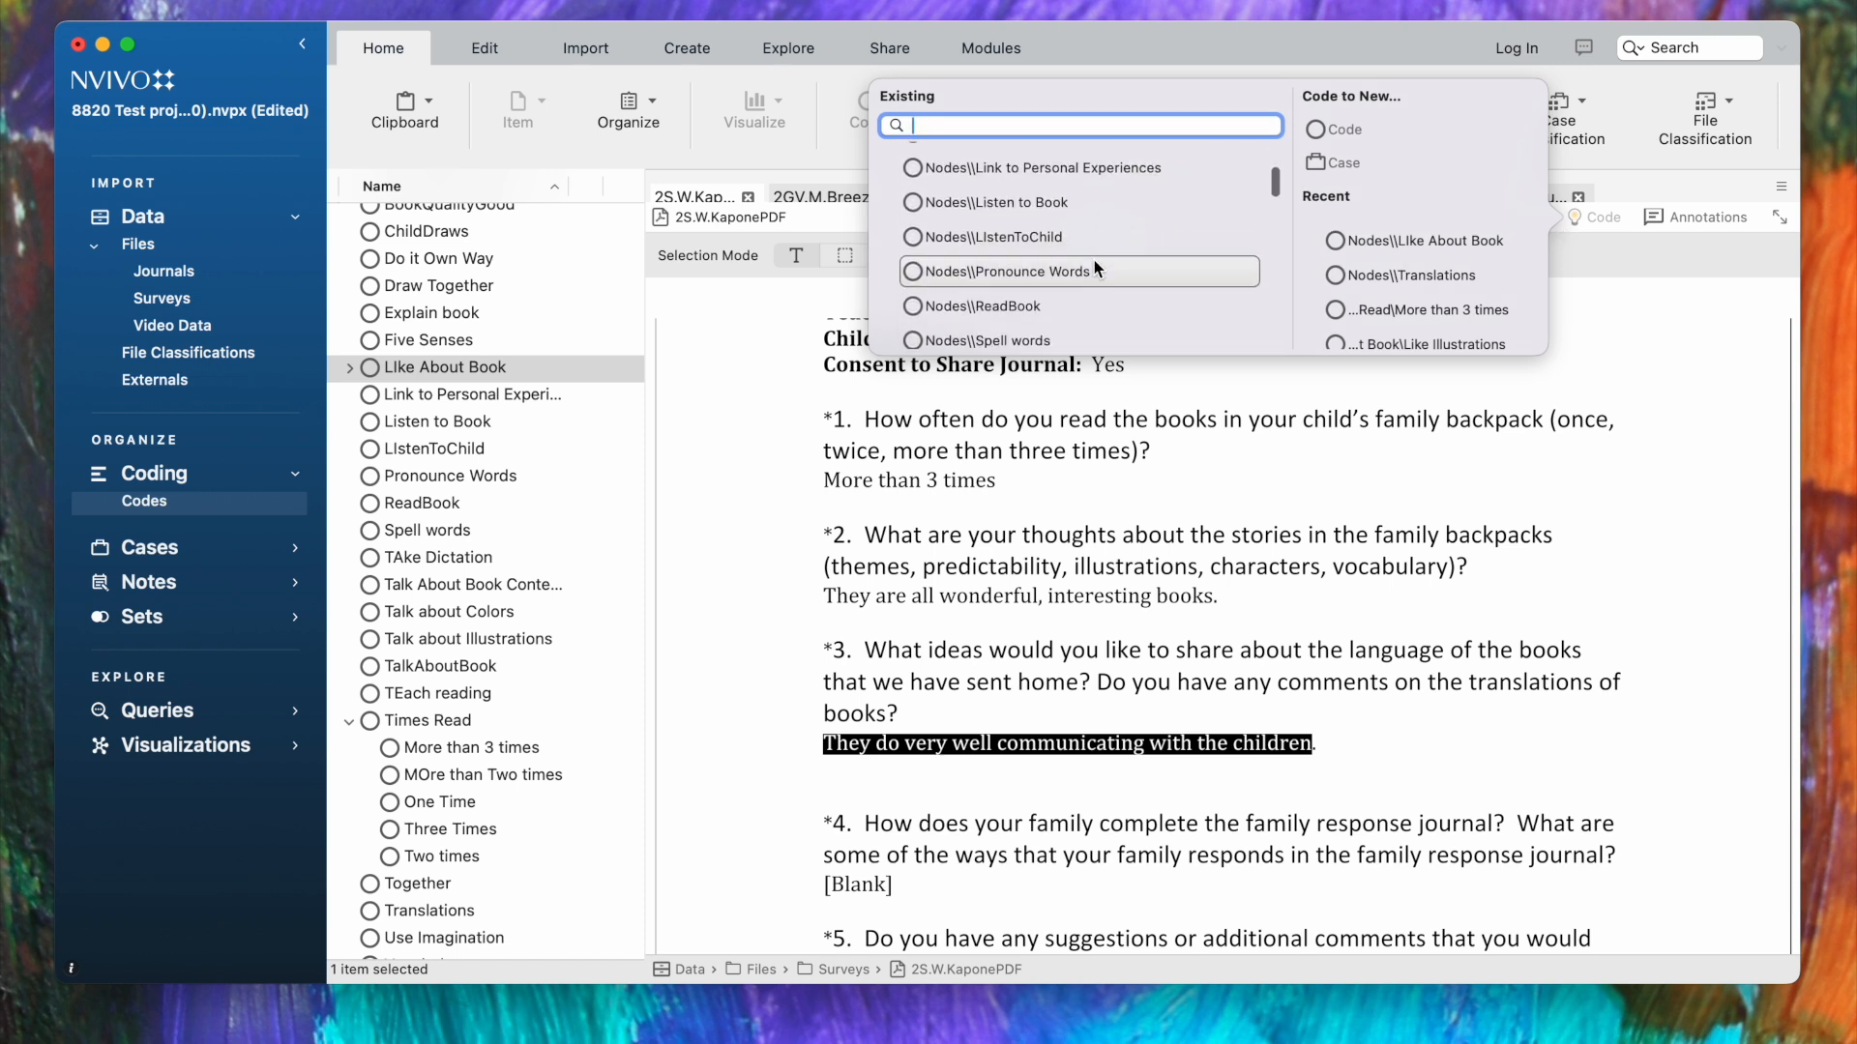
pyautogui.scroll(-5, 1094, 260)
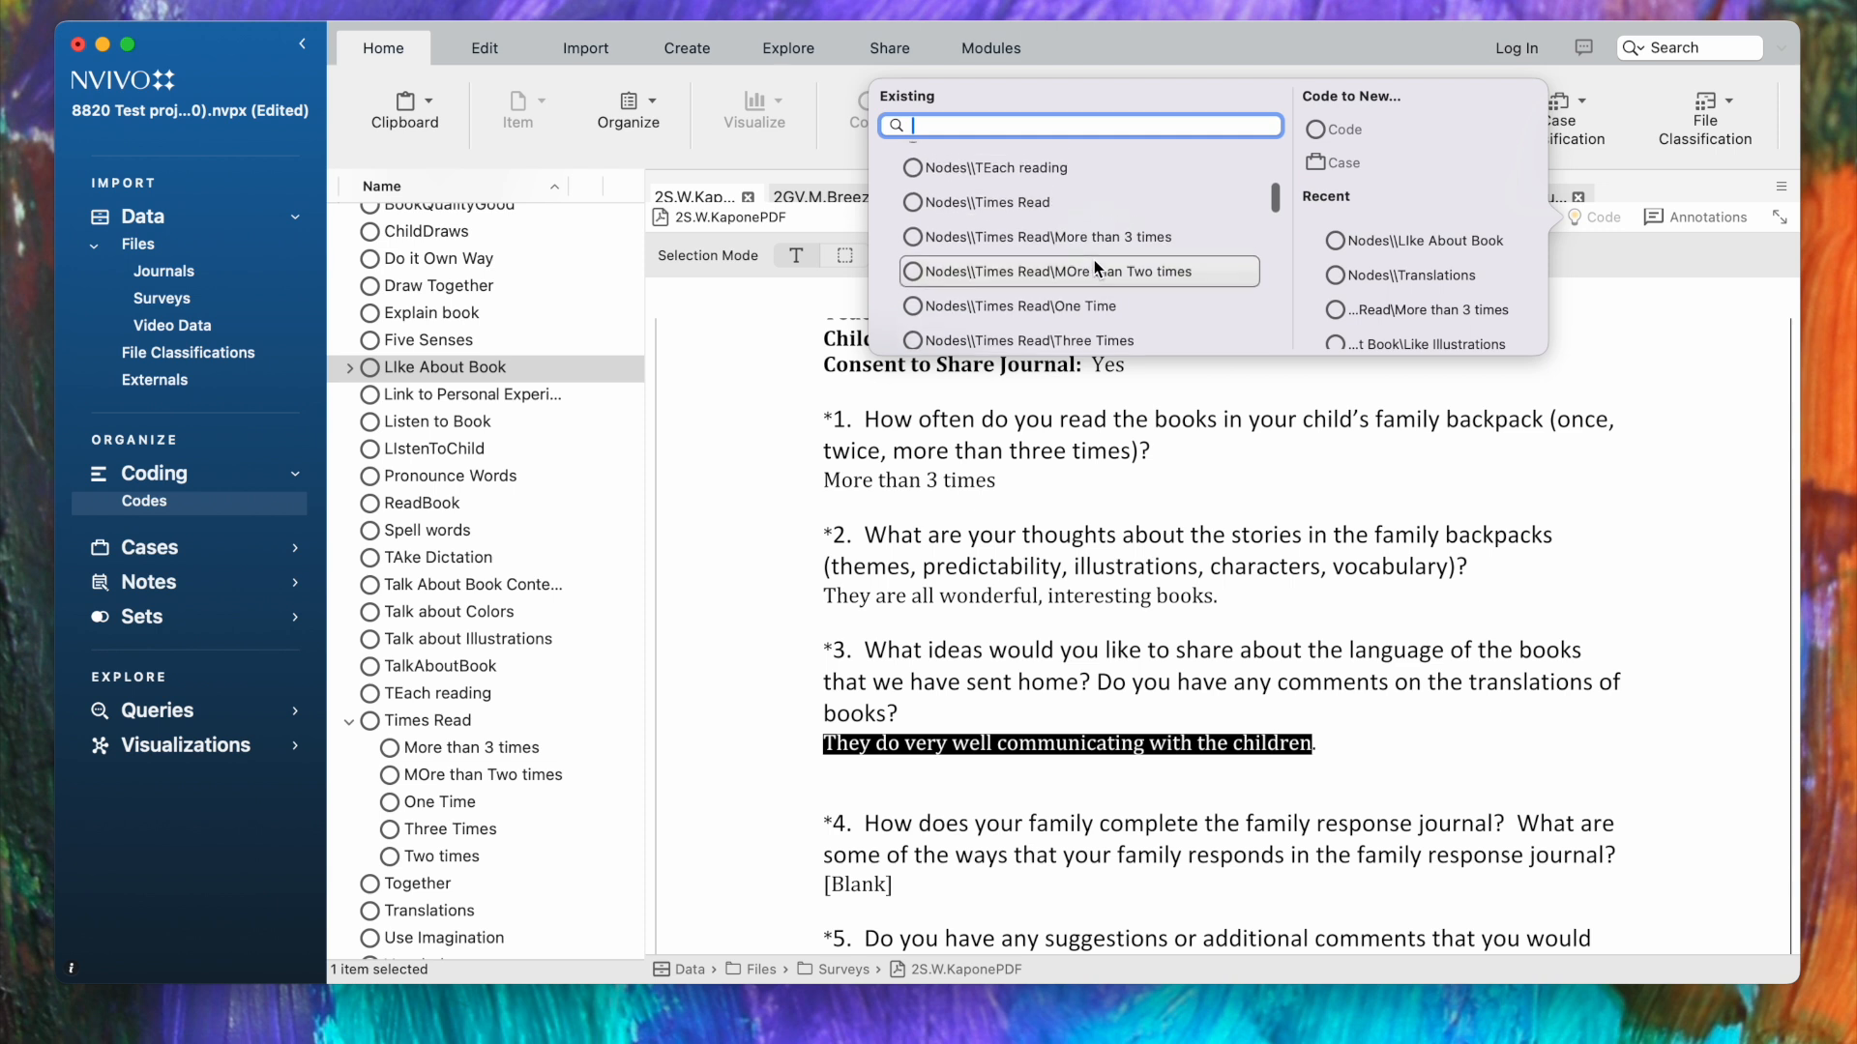
pyautogui.scroll(-2, 1094, 260)
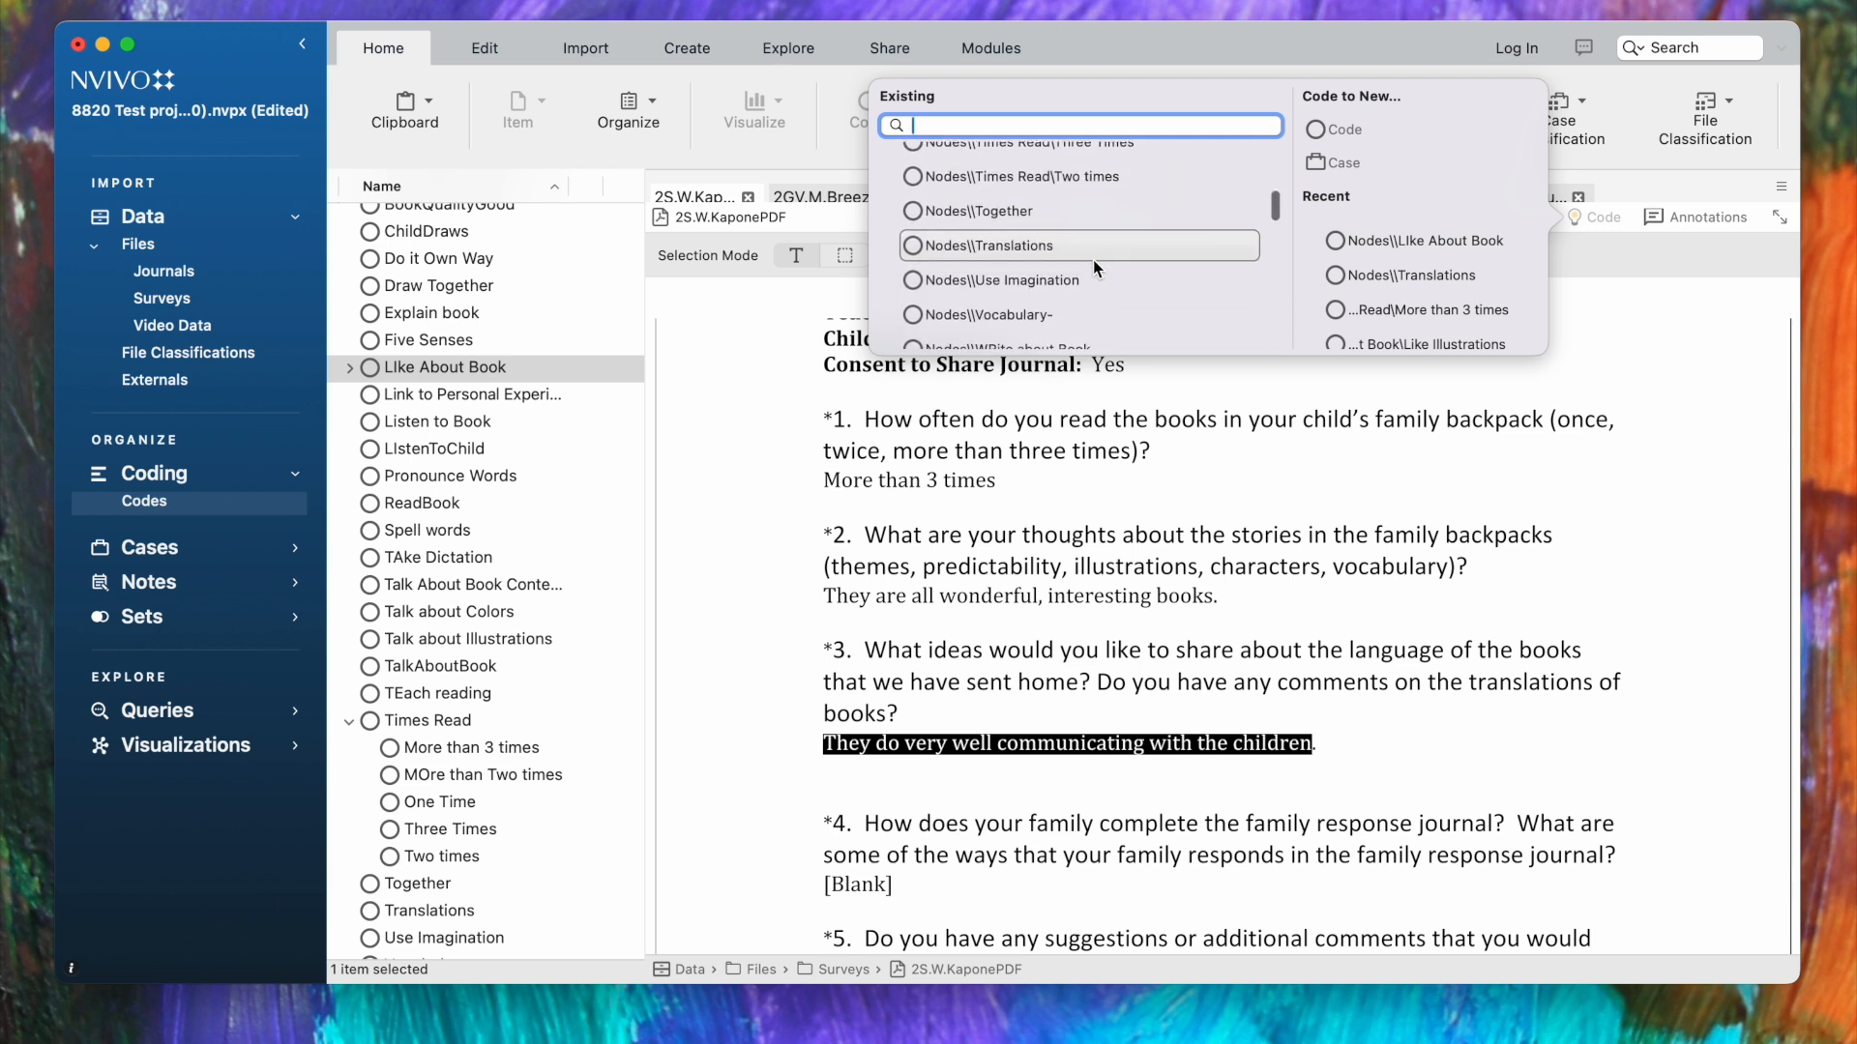
pyautogui.click(948, 246)
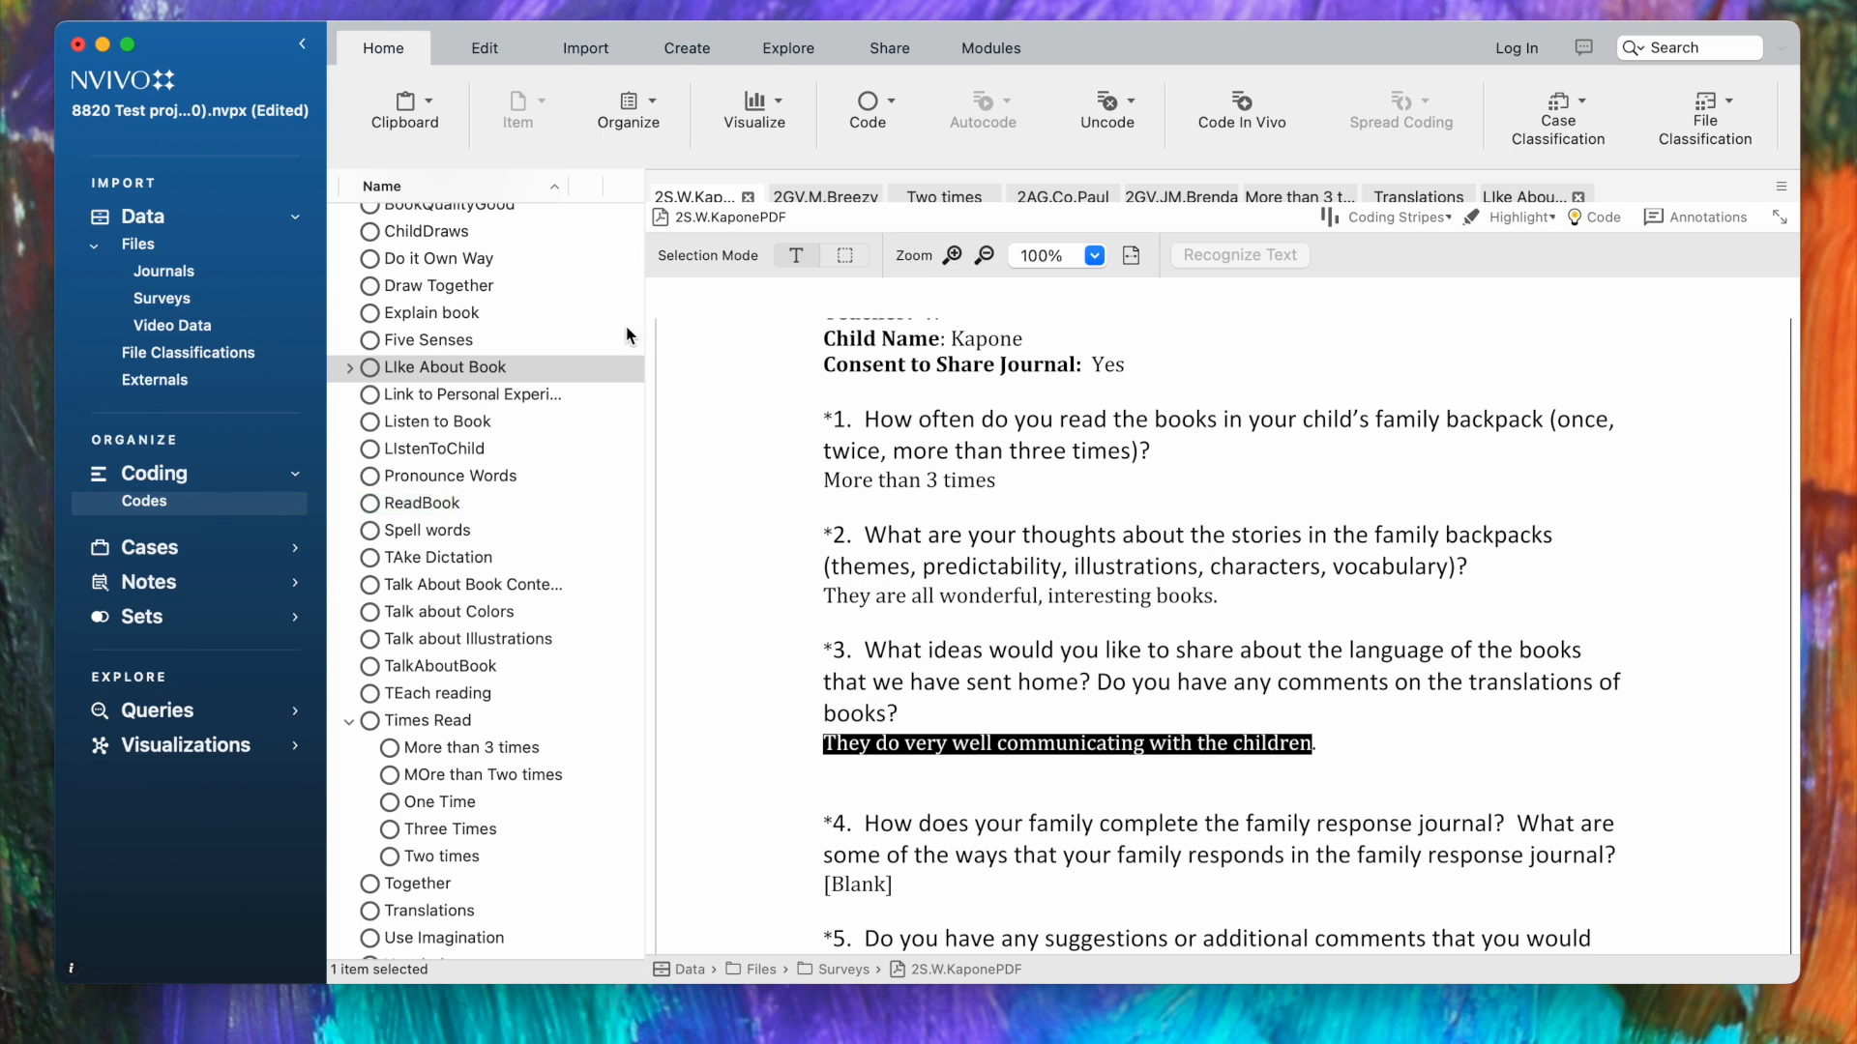
# - Review the references coded to Translations and follow the PDF survey reference back to its source passage
pyautogui.scroll(-3, 554, 392)
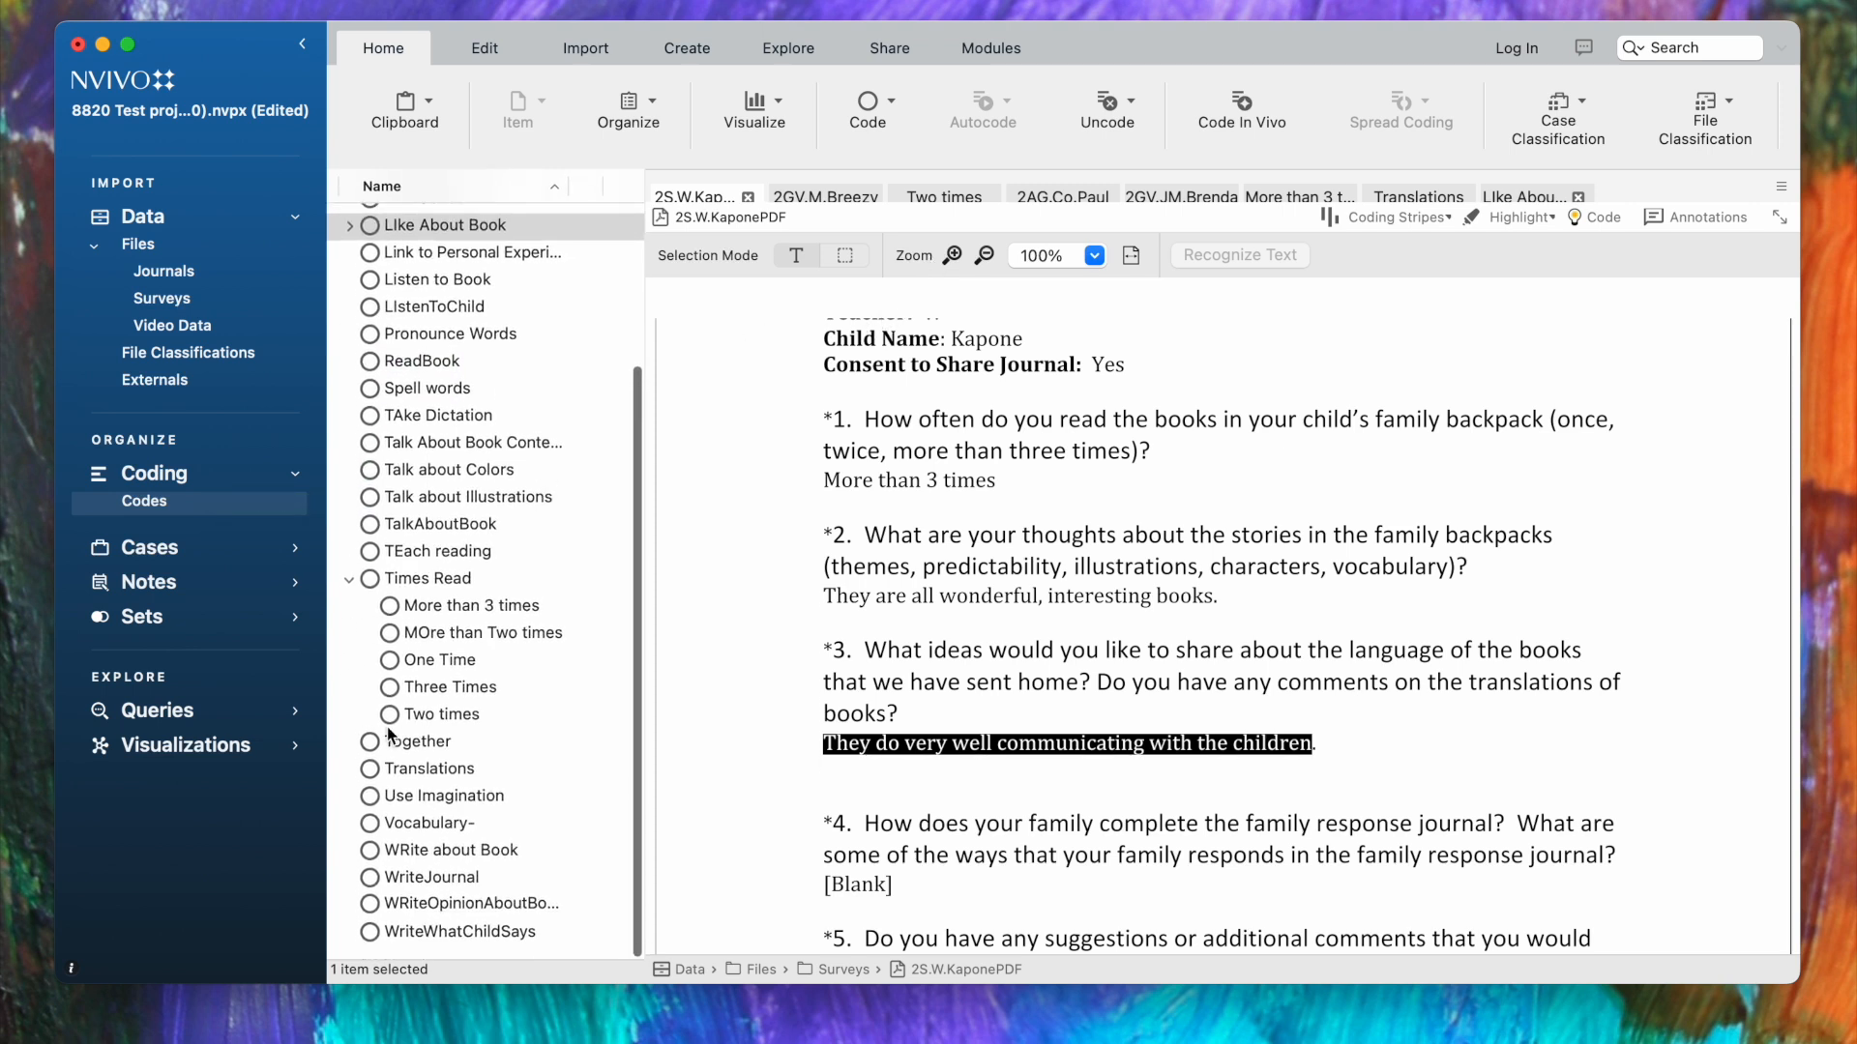
pyautogui.doubleClick(402, 771)
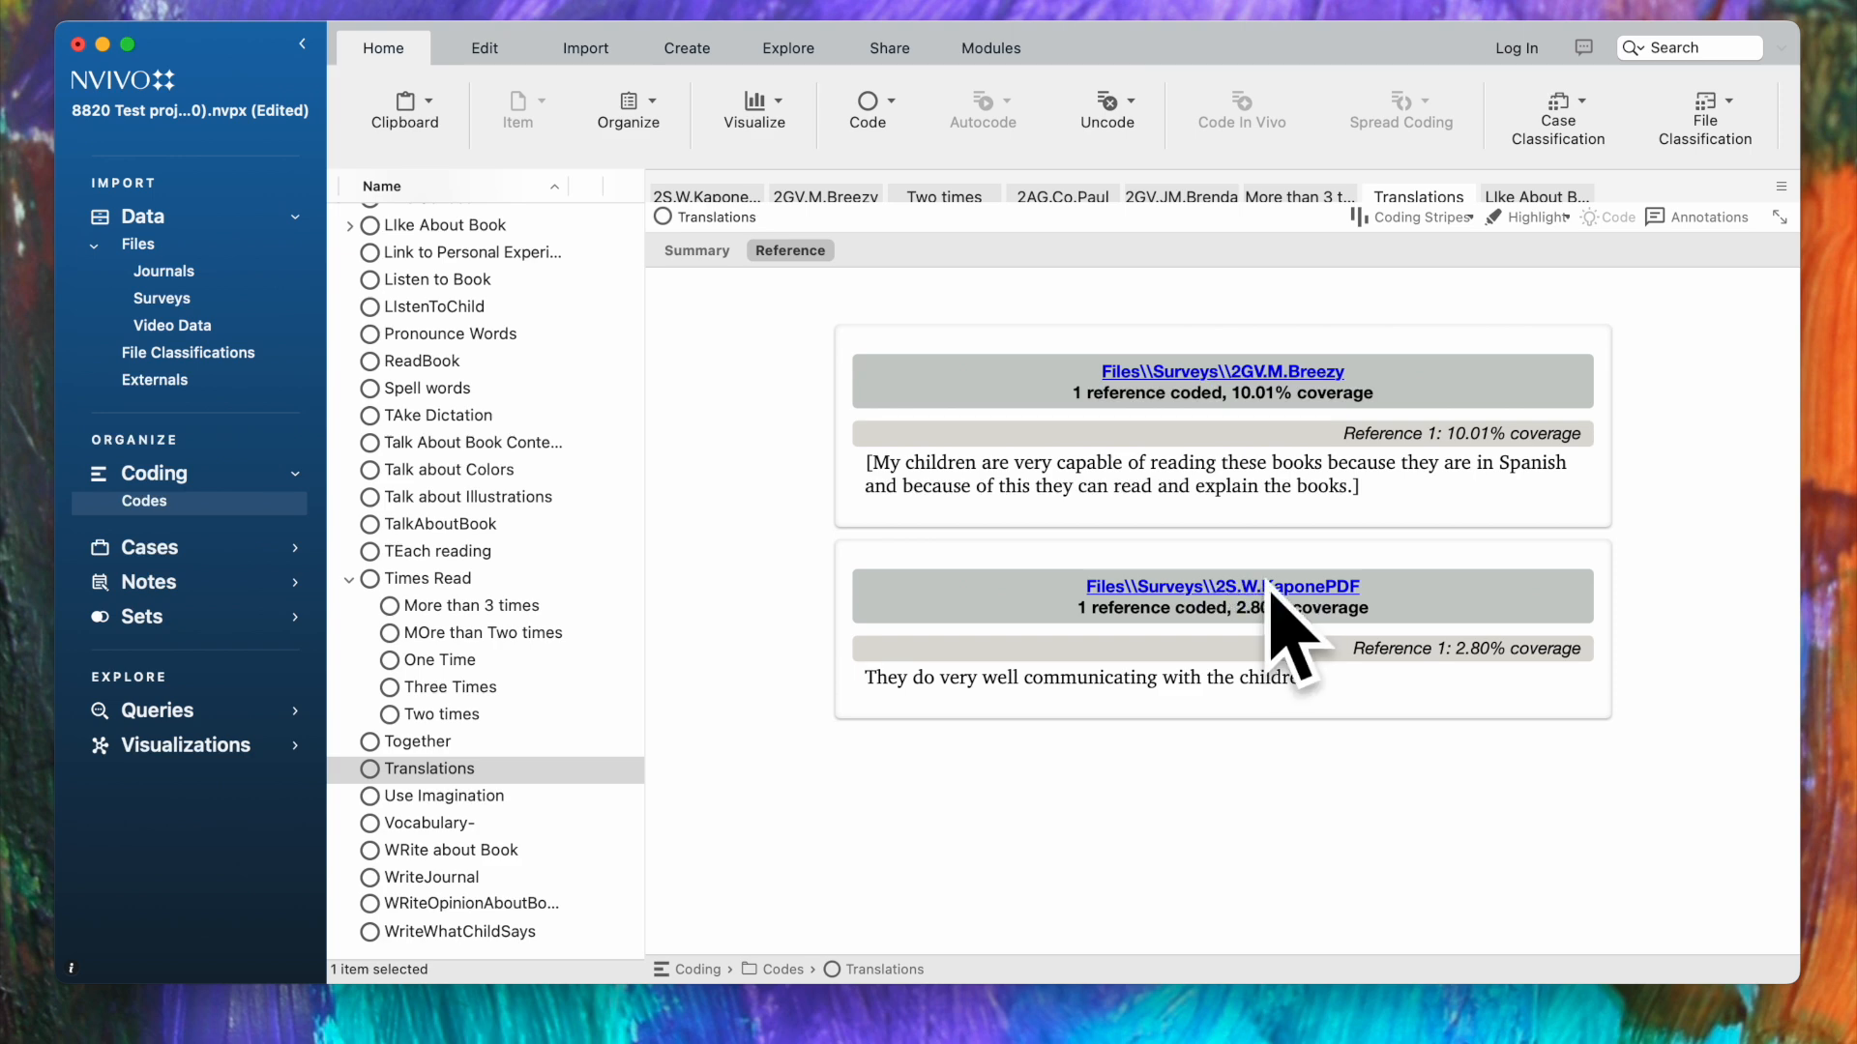
pyautogui.click(1222, 586)
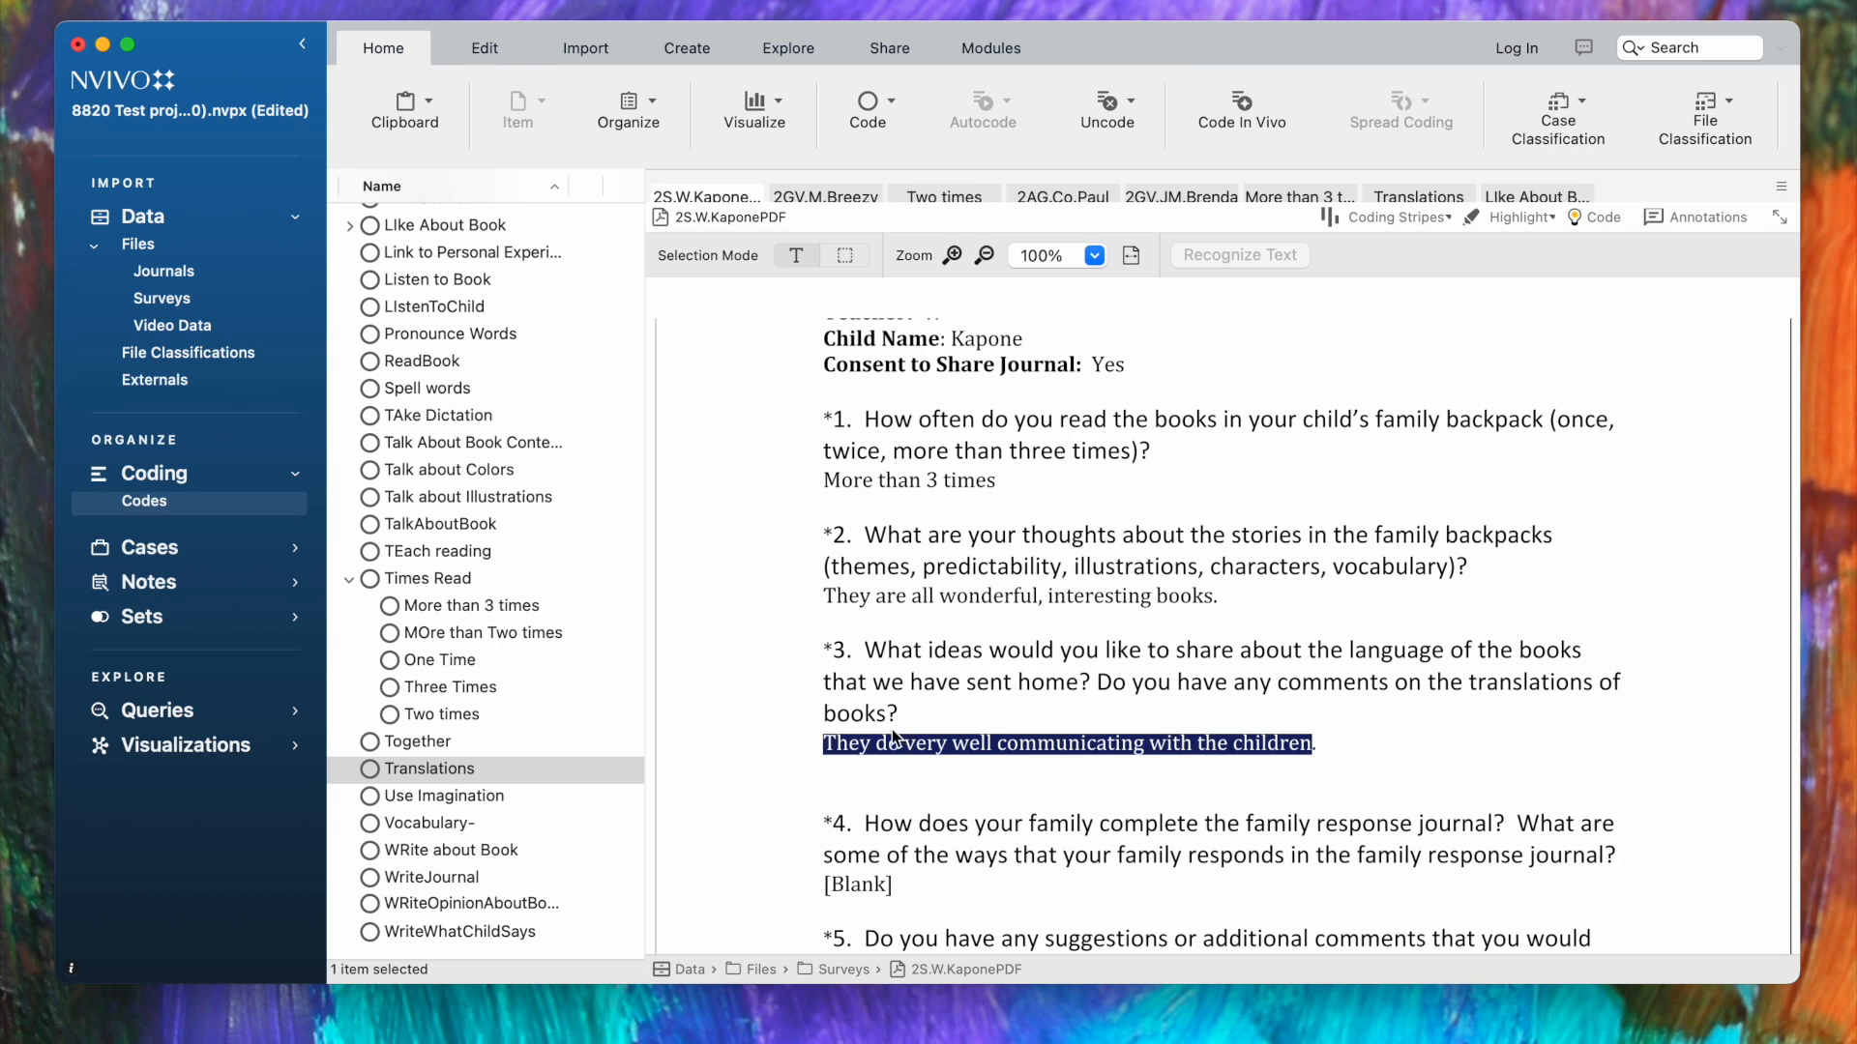
pyautogui.scroll(-2, 892, 739)
pyautogui.scroll(5, 892, 739)
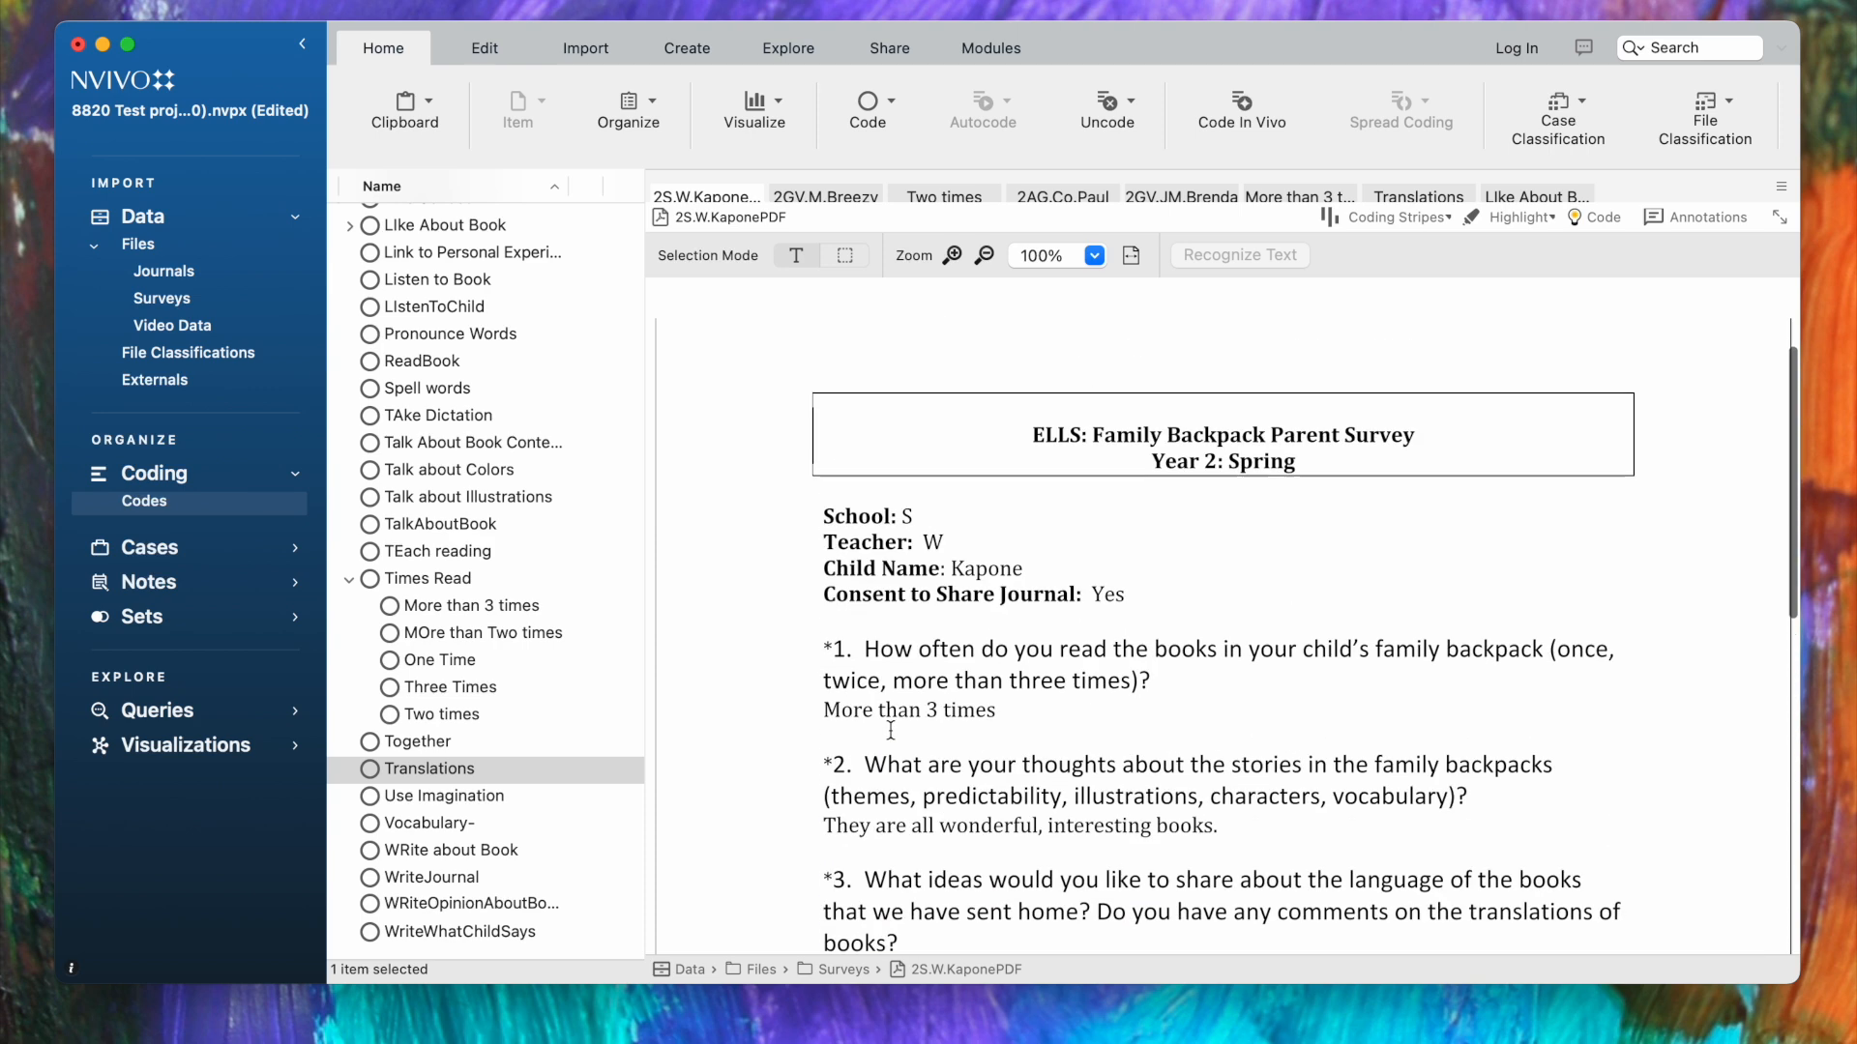
# - In the school AG survey, select question 1 with its answer "Twice, sometimes more" and choose the existing code MOre than Two times under Times Read
pyautogui.click(1070, 193)
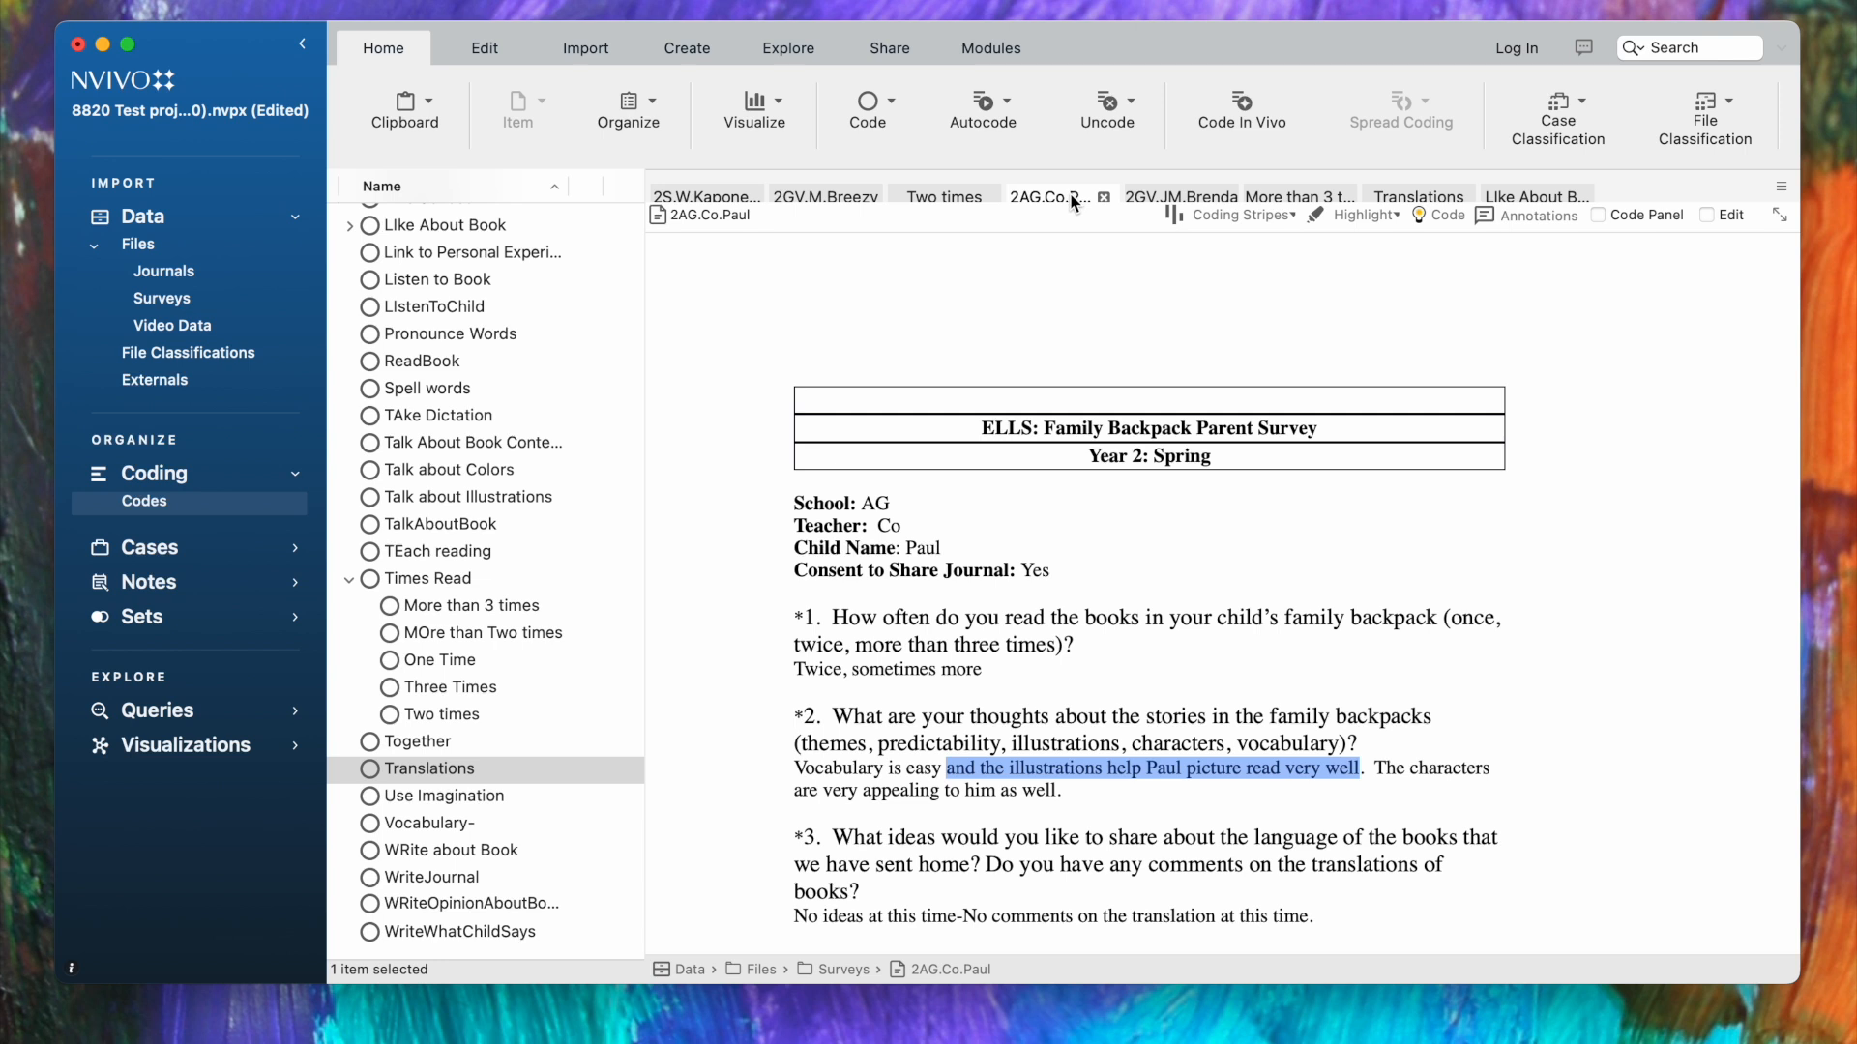
pyautogui.click(953, 633)
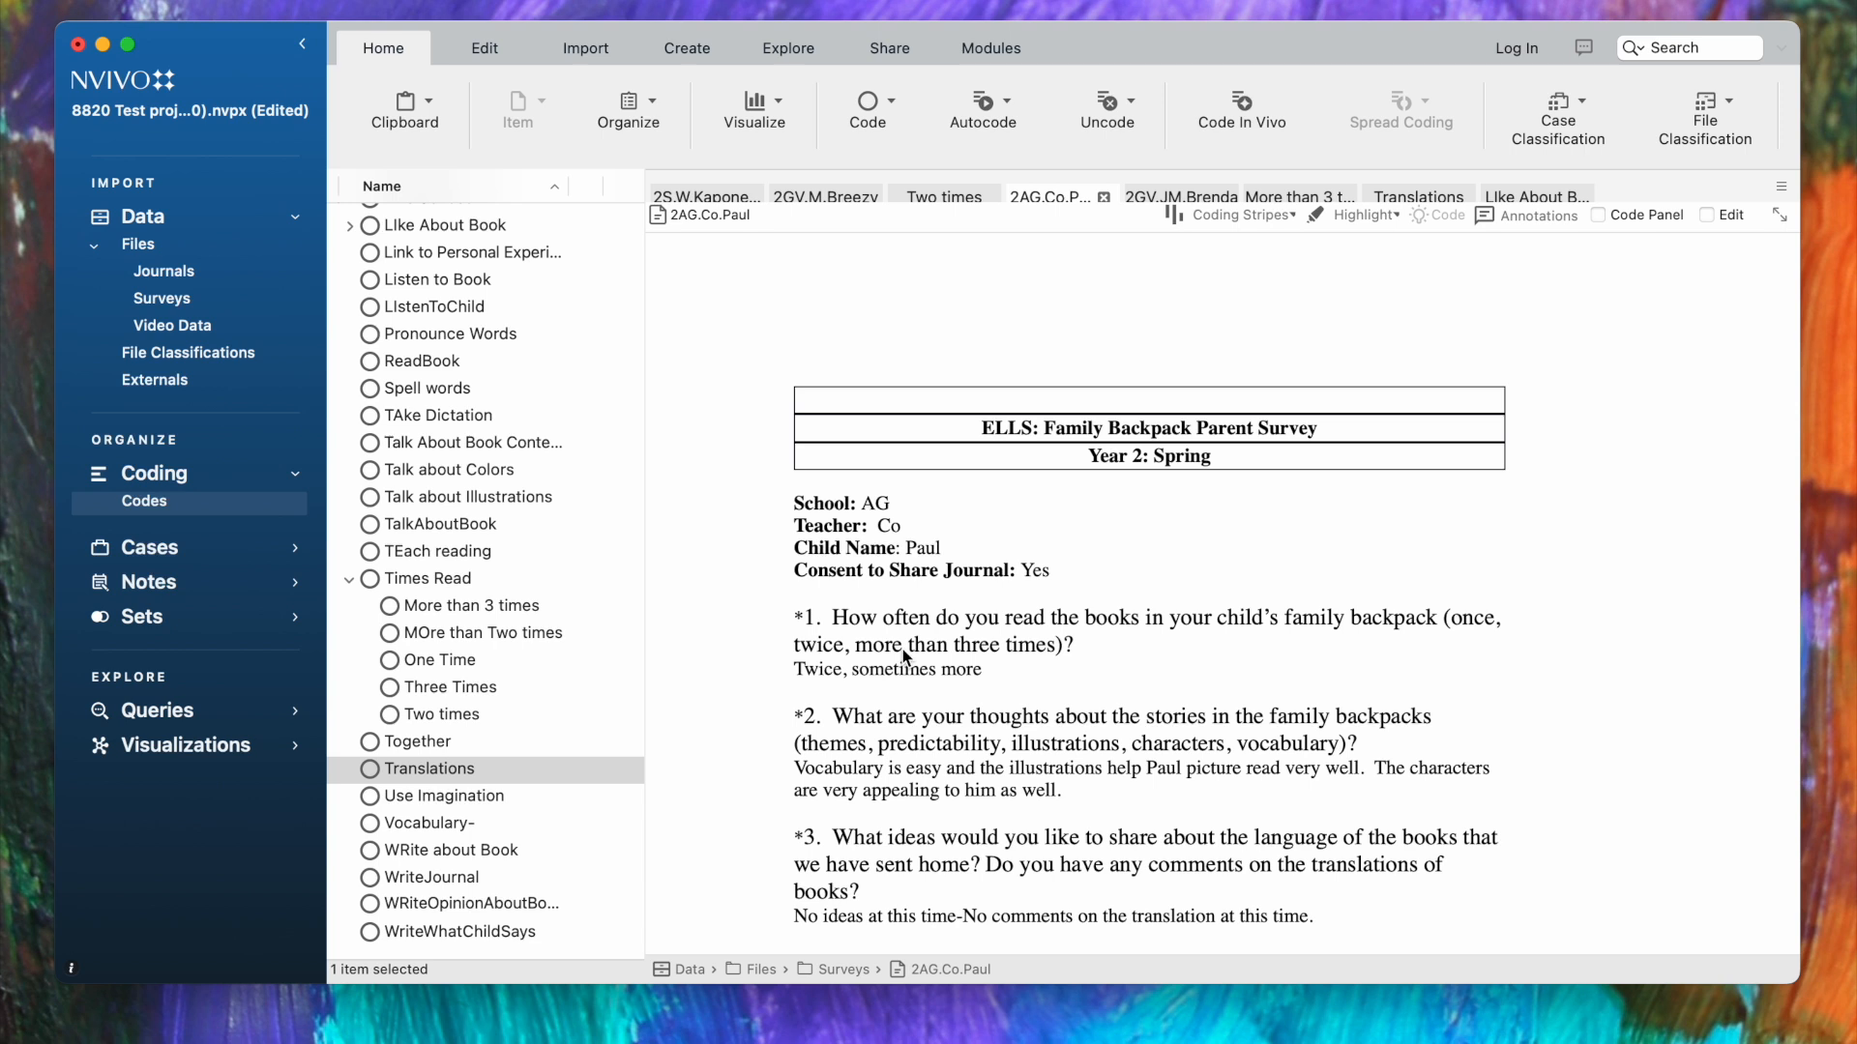
pyautogui.moveTo(987, 674); pyautogui.dragTo(797, 627)
pyautogui.scroll(-1, 797, 627)
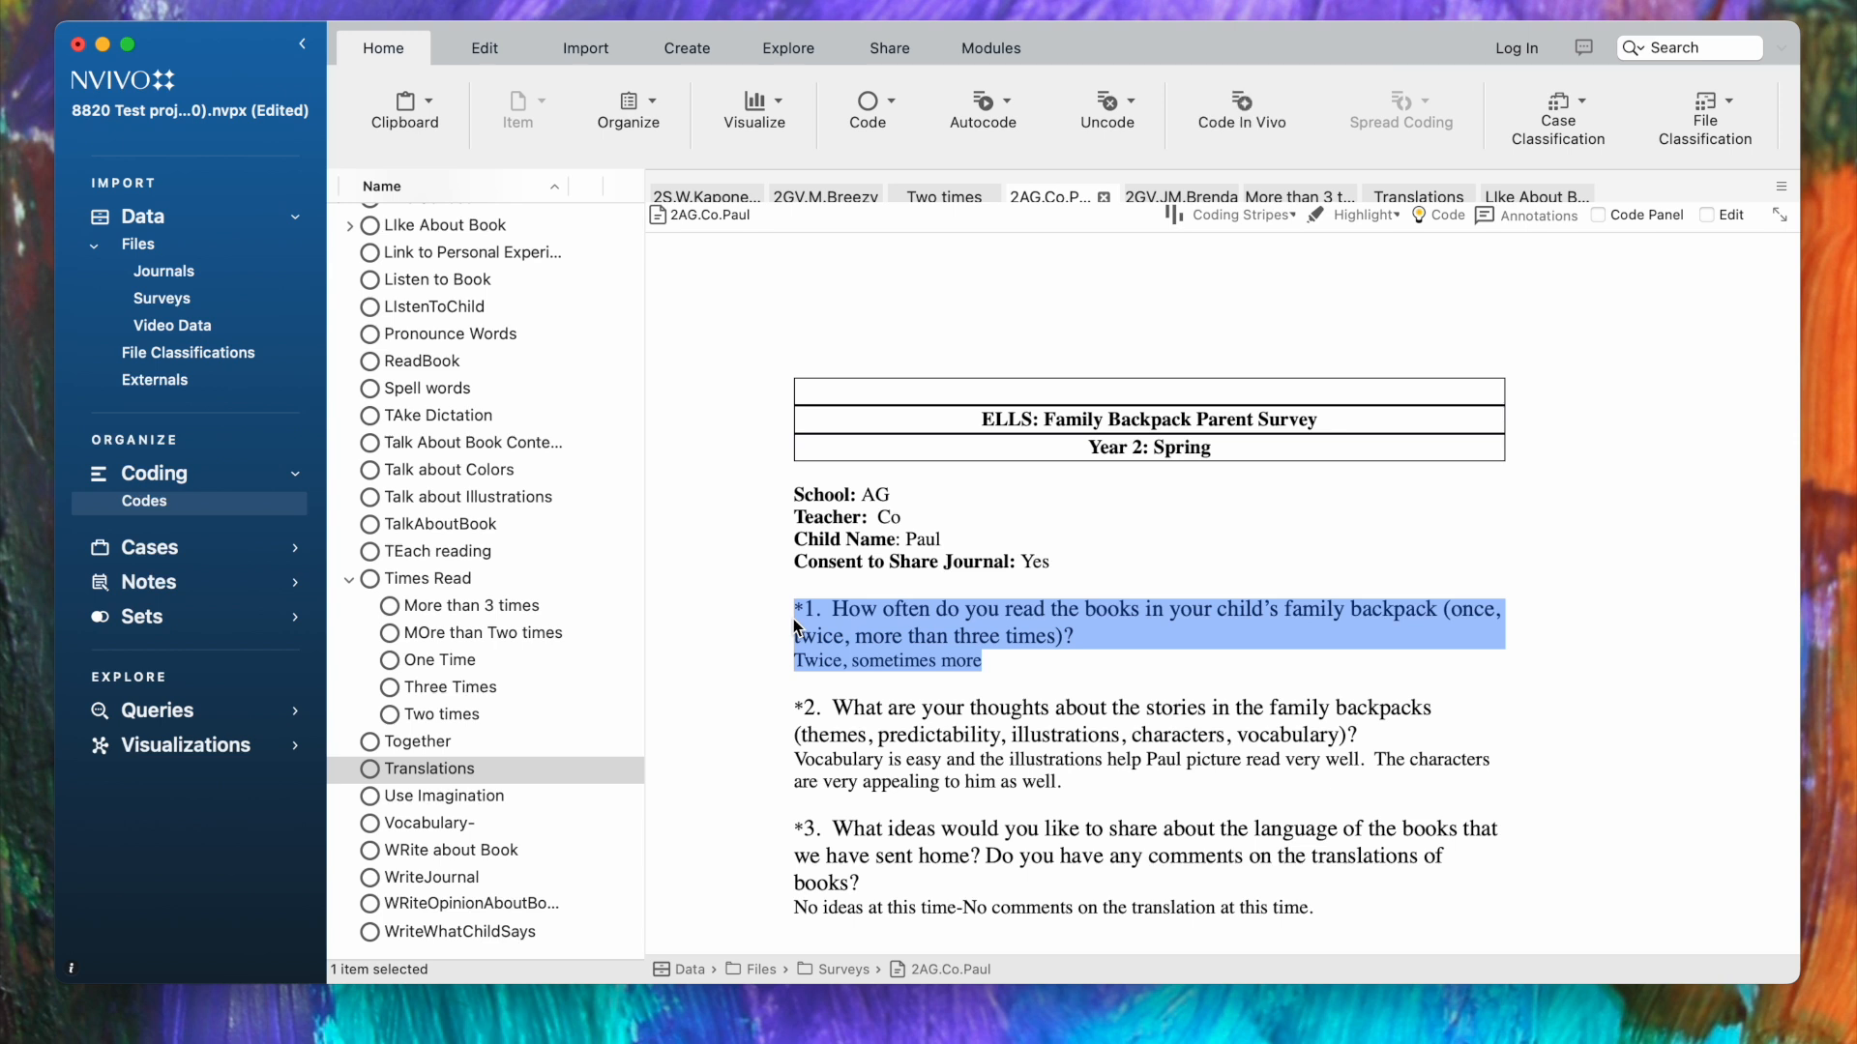
pyautogui.rightClick(797, 626)
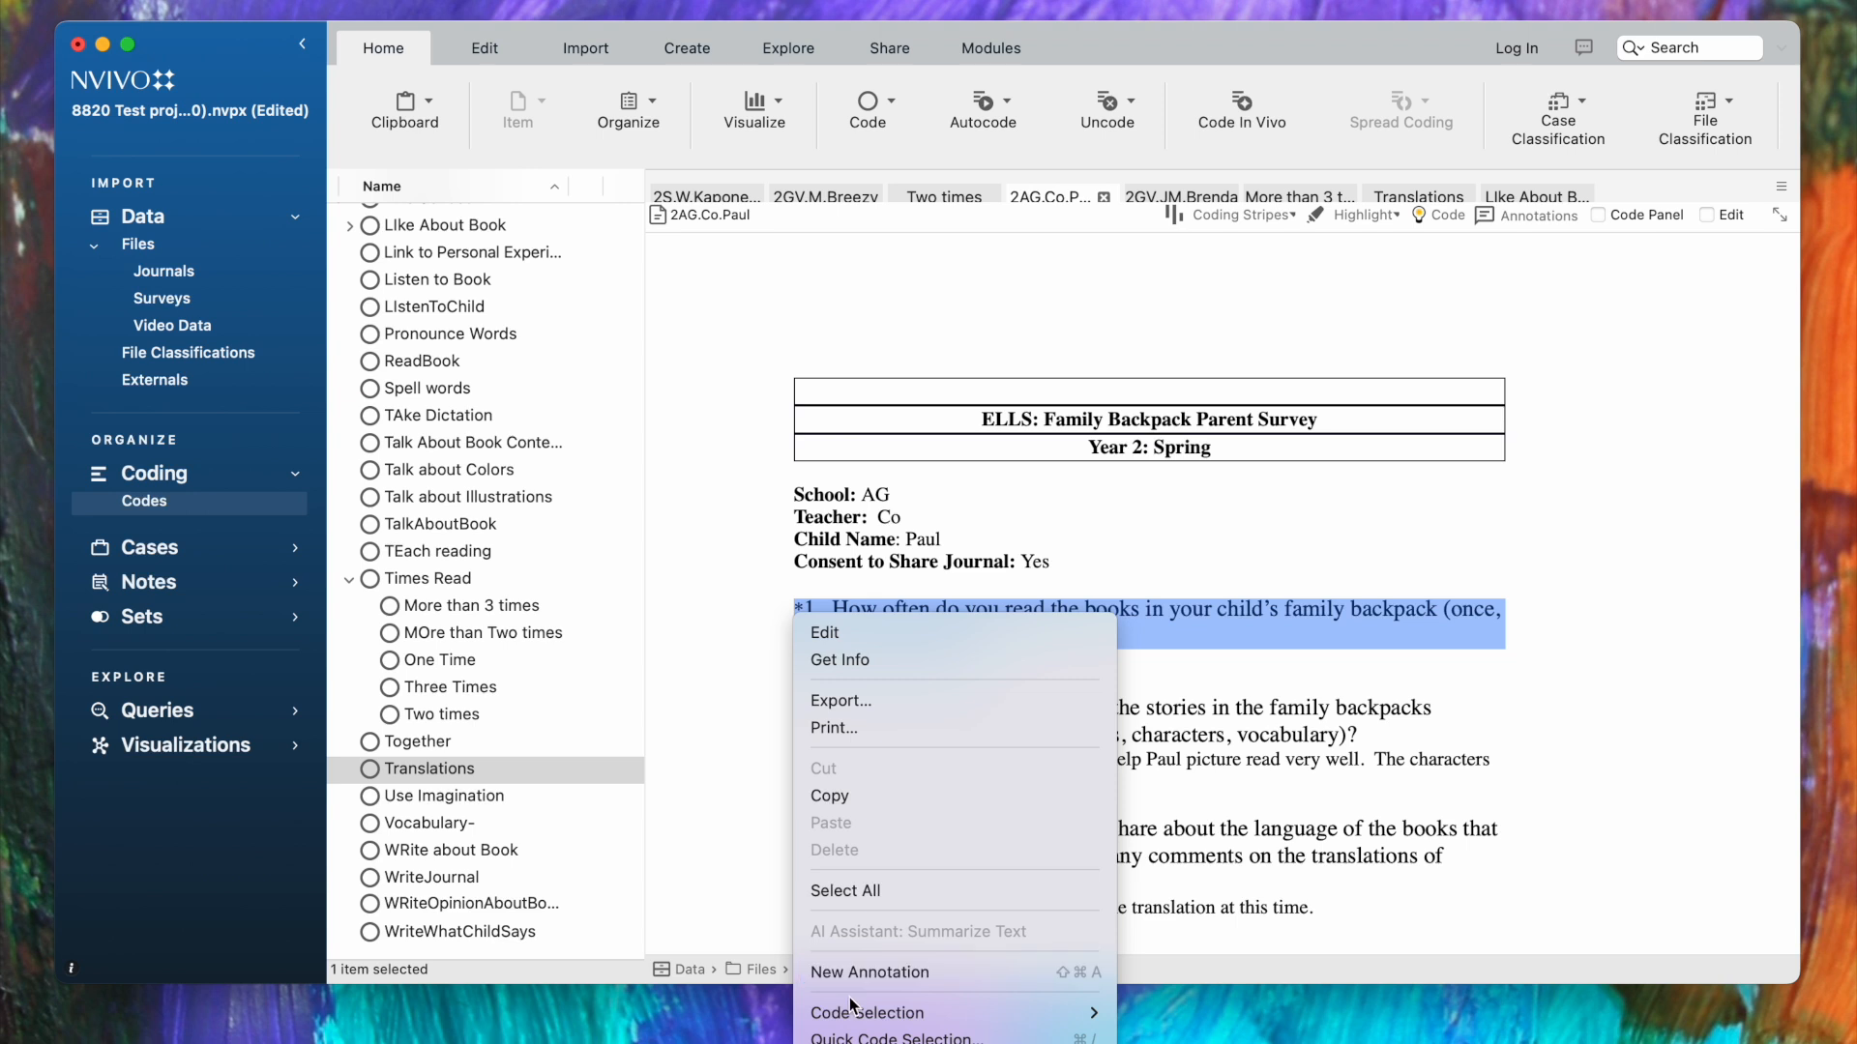
pyautogui.moveTo(853, 1014)
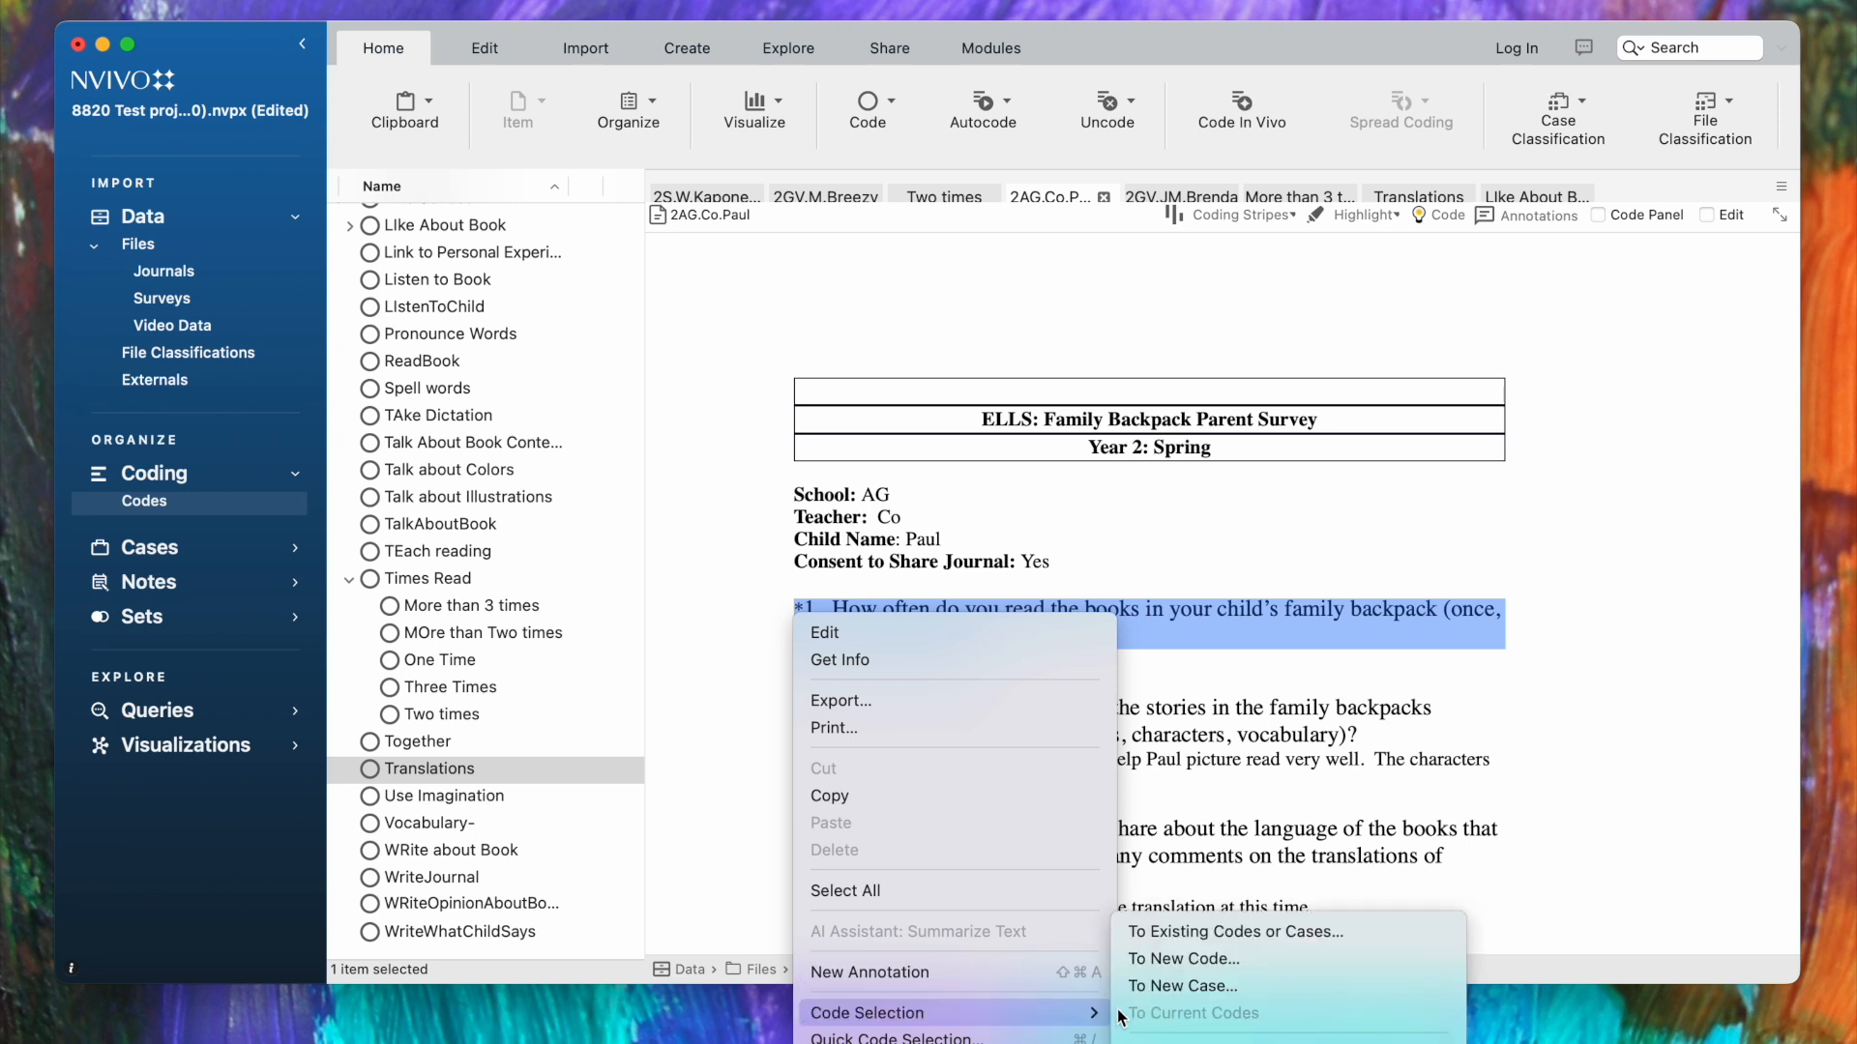
pyautogui.click(1143, 933)
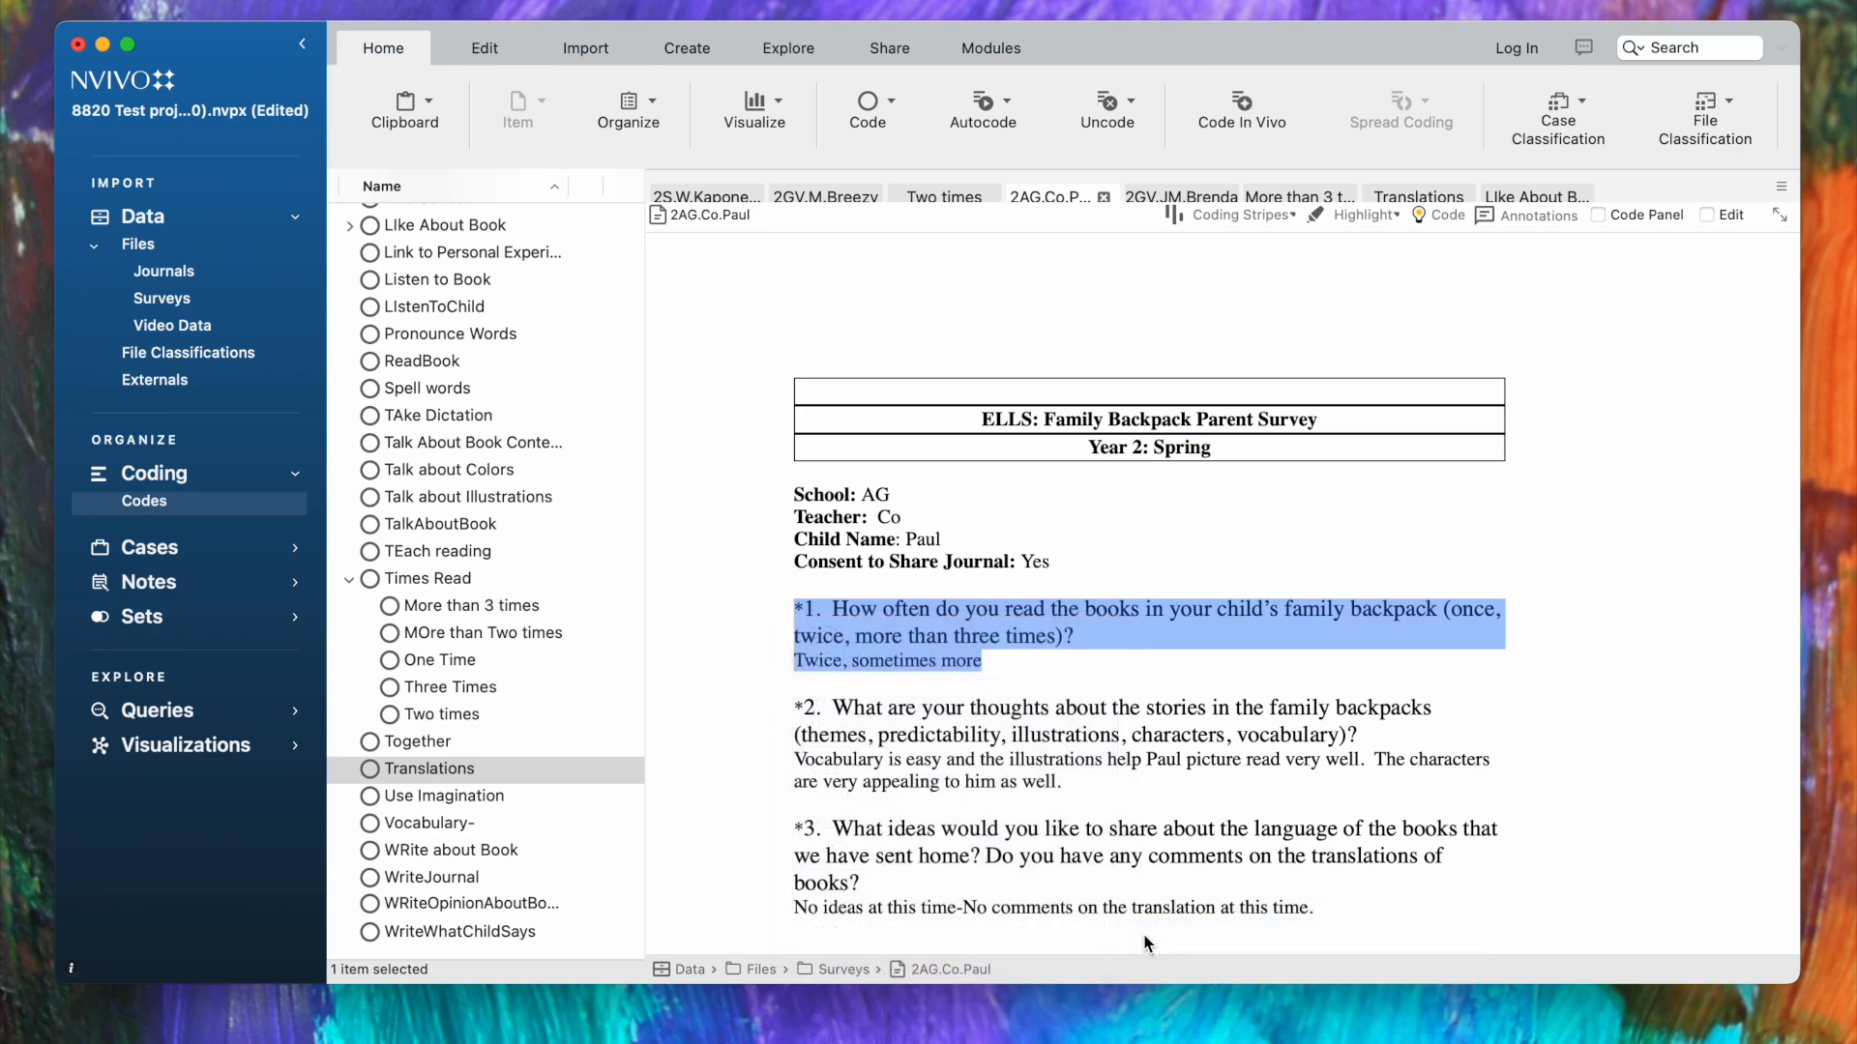
pyautogui.scroll(-5, 926, 671)
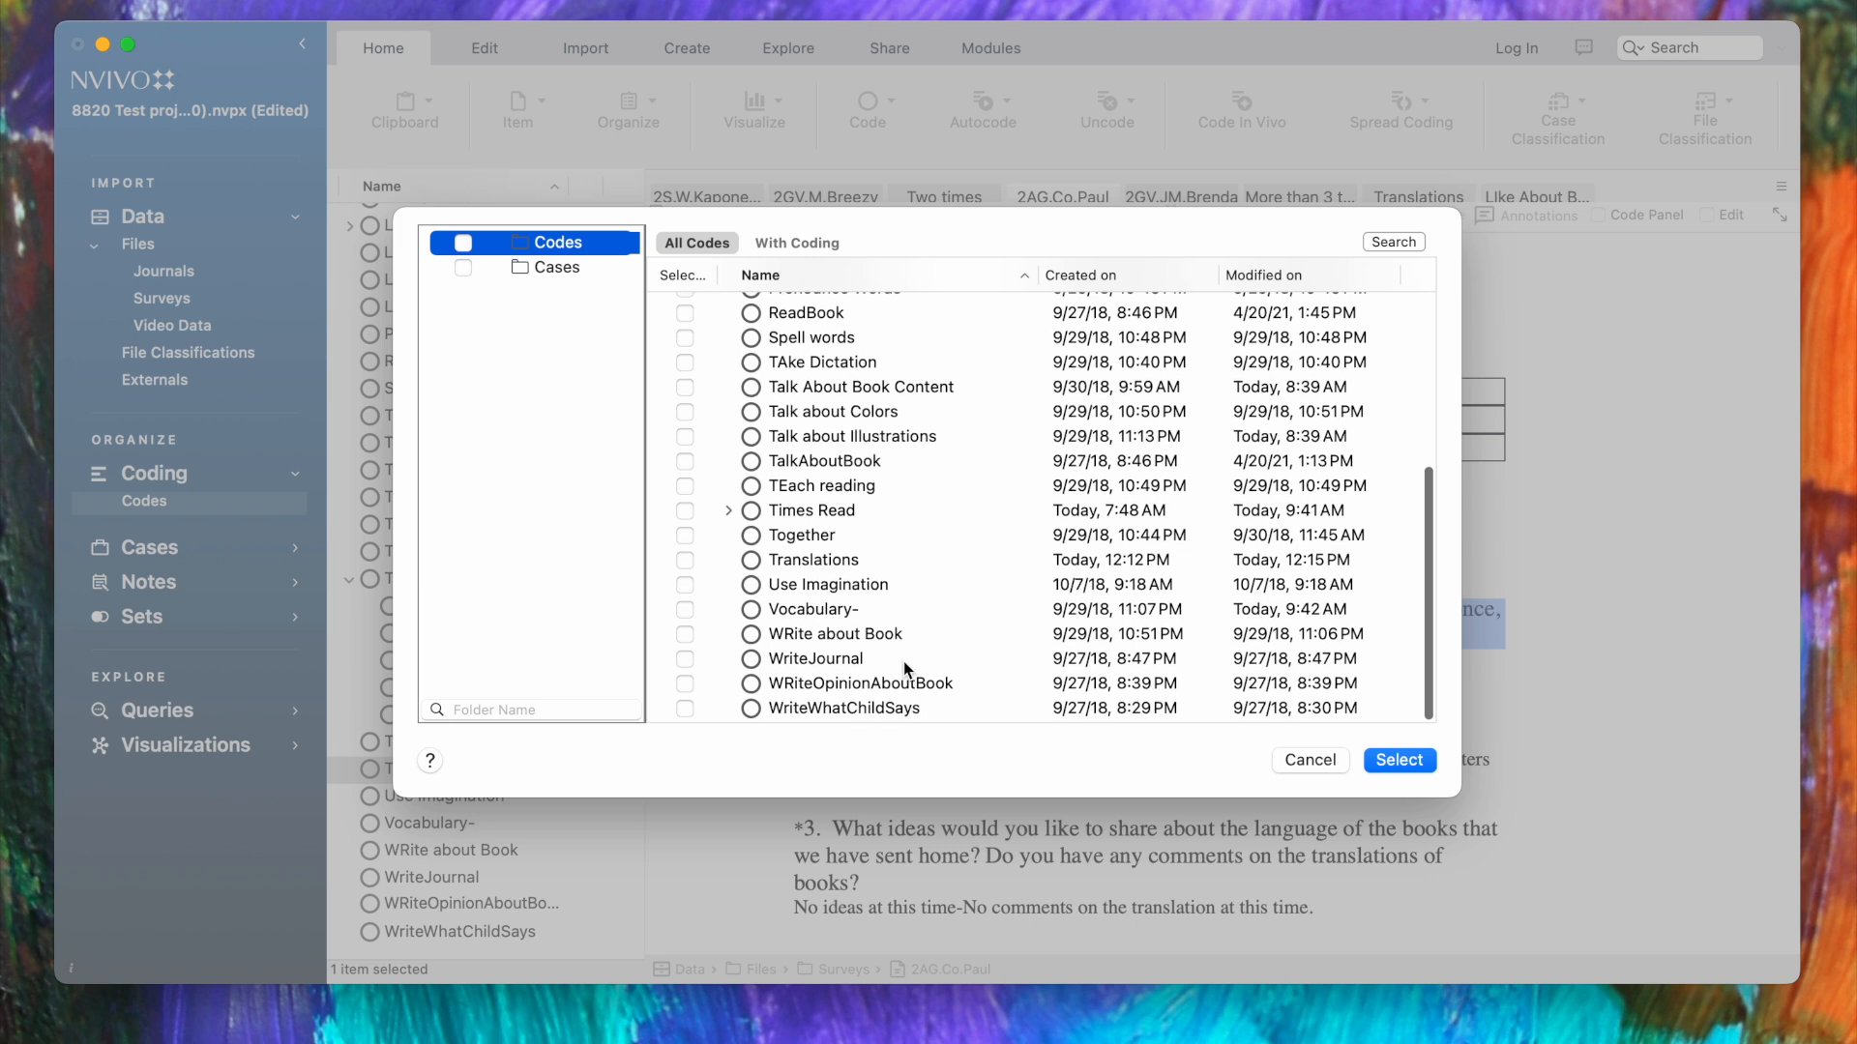
pyautogui.click(728, 512)
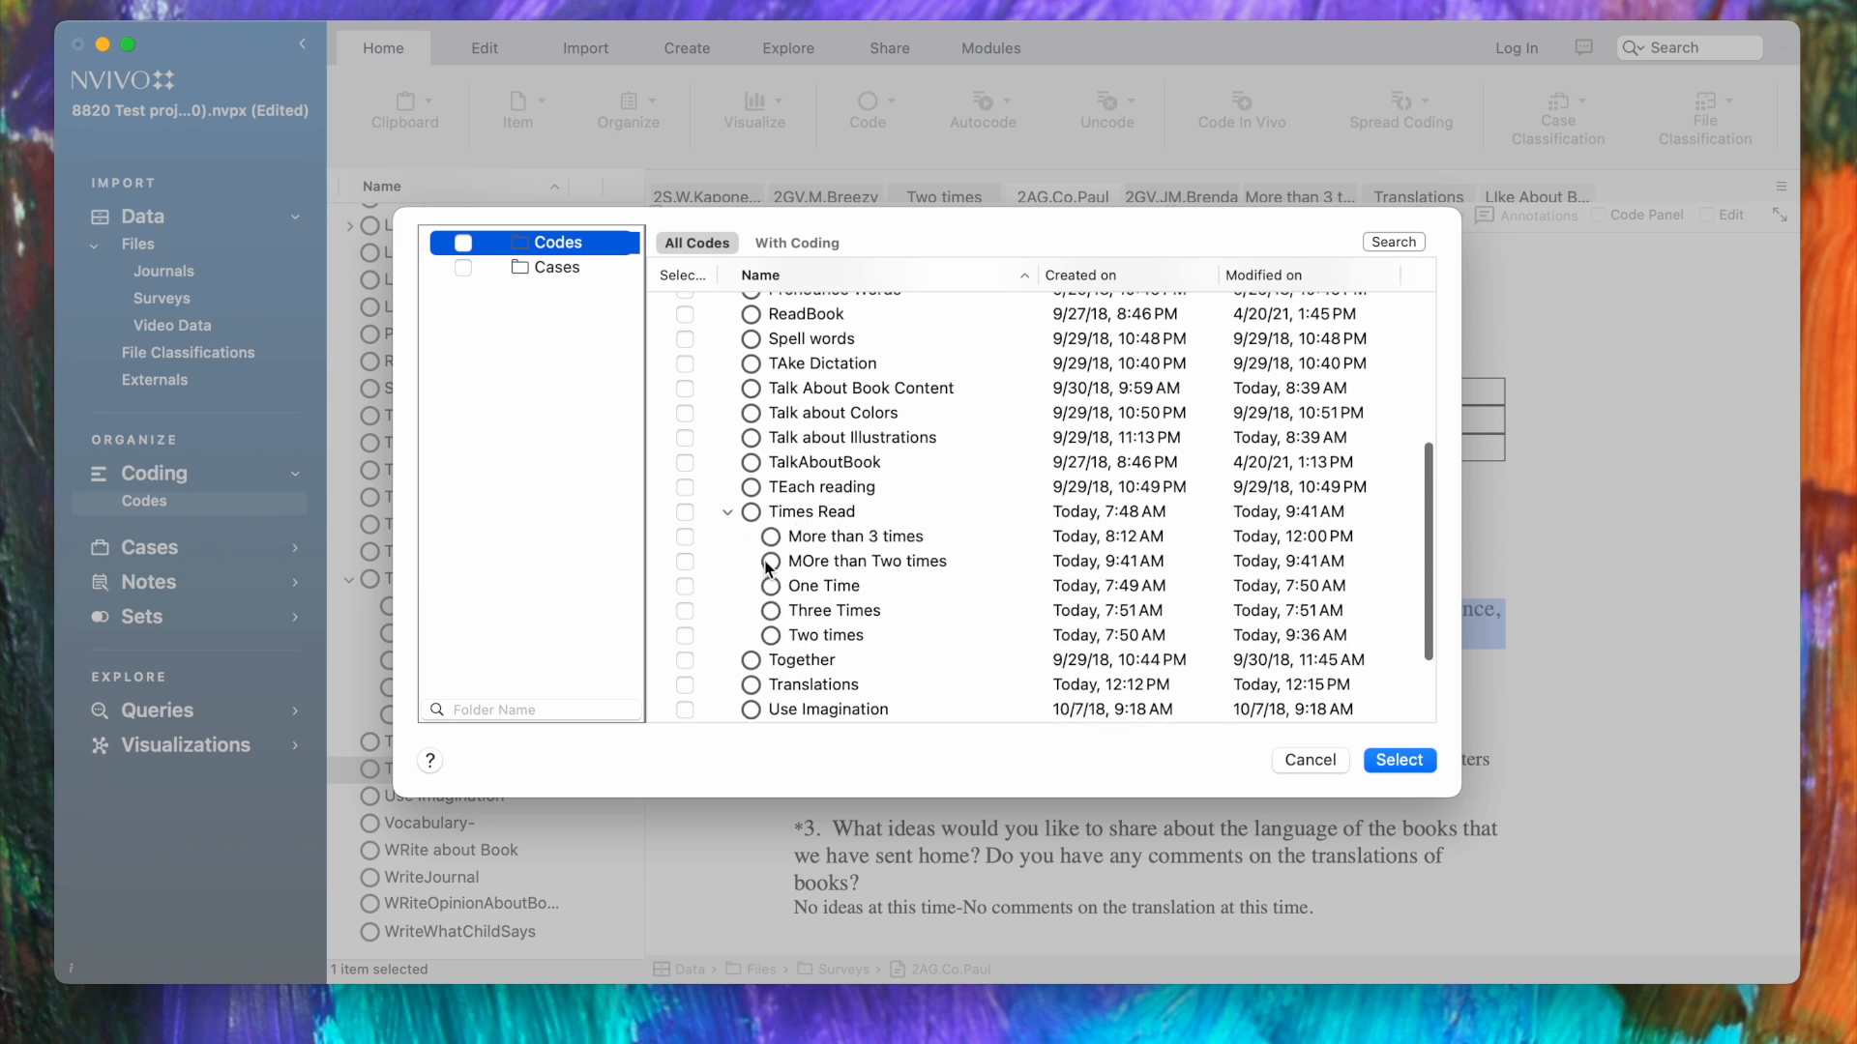
pyautogui.click(686, 562)
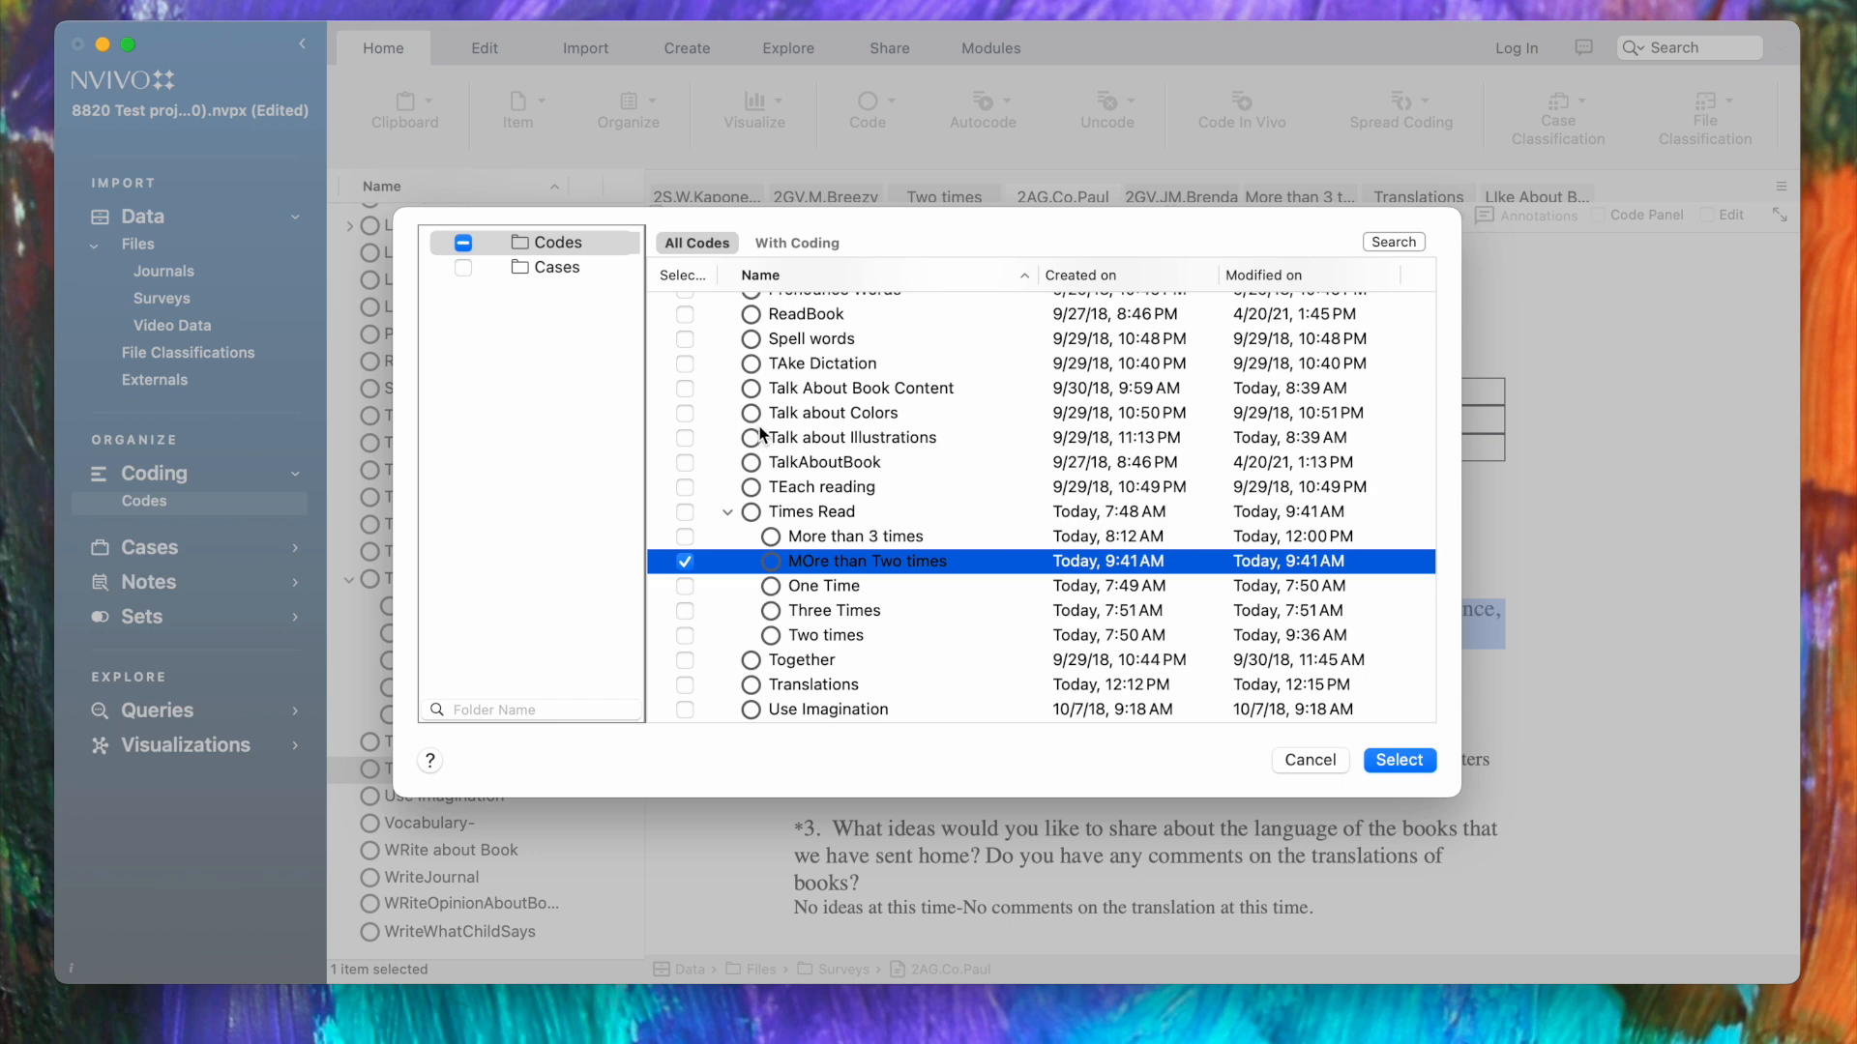
# - Try Do it Own Way as an additional code, deselect it, and apply the coding with MOre than Two times
pyautogui.scroll(5, 764, 436)
pyautogui.click(685, 404)
pyautogui.scroll(-5, 689, 427)
pyautogui.scroll(4, 690, 435)
pyautogui.scroll(3, 693, 431)
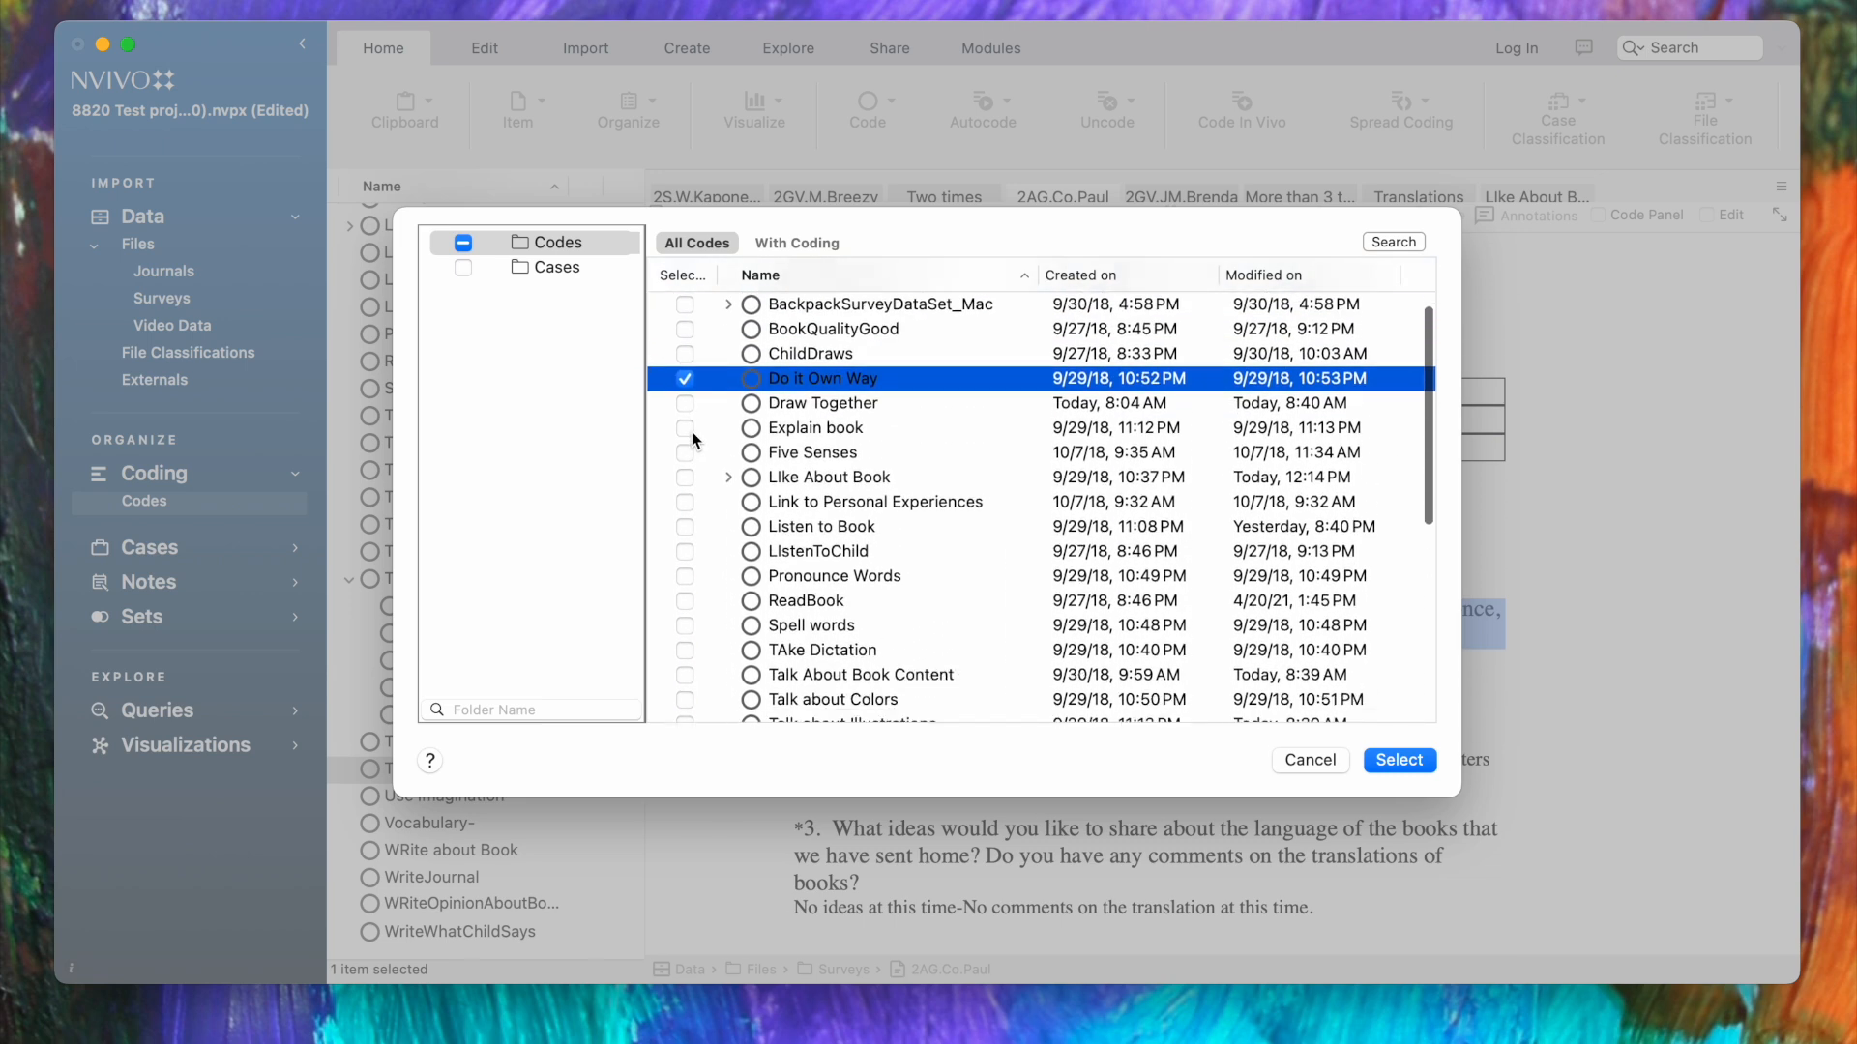
pyautogui.scroll(-2, 689, 419)
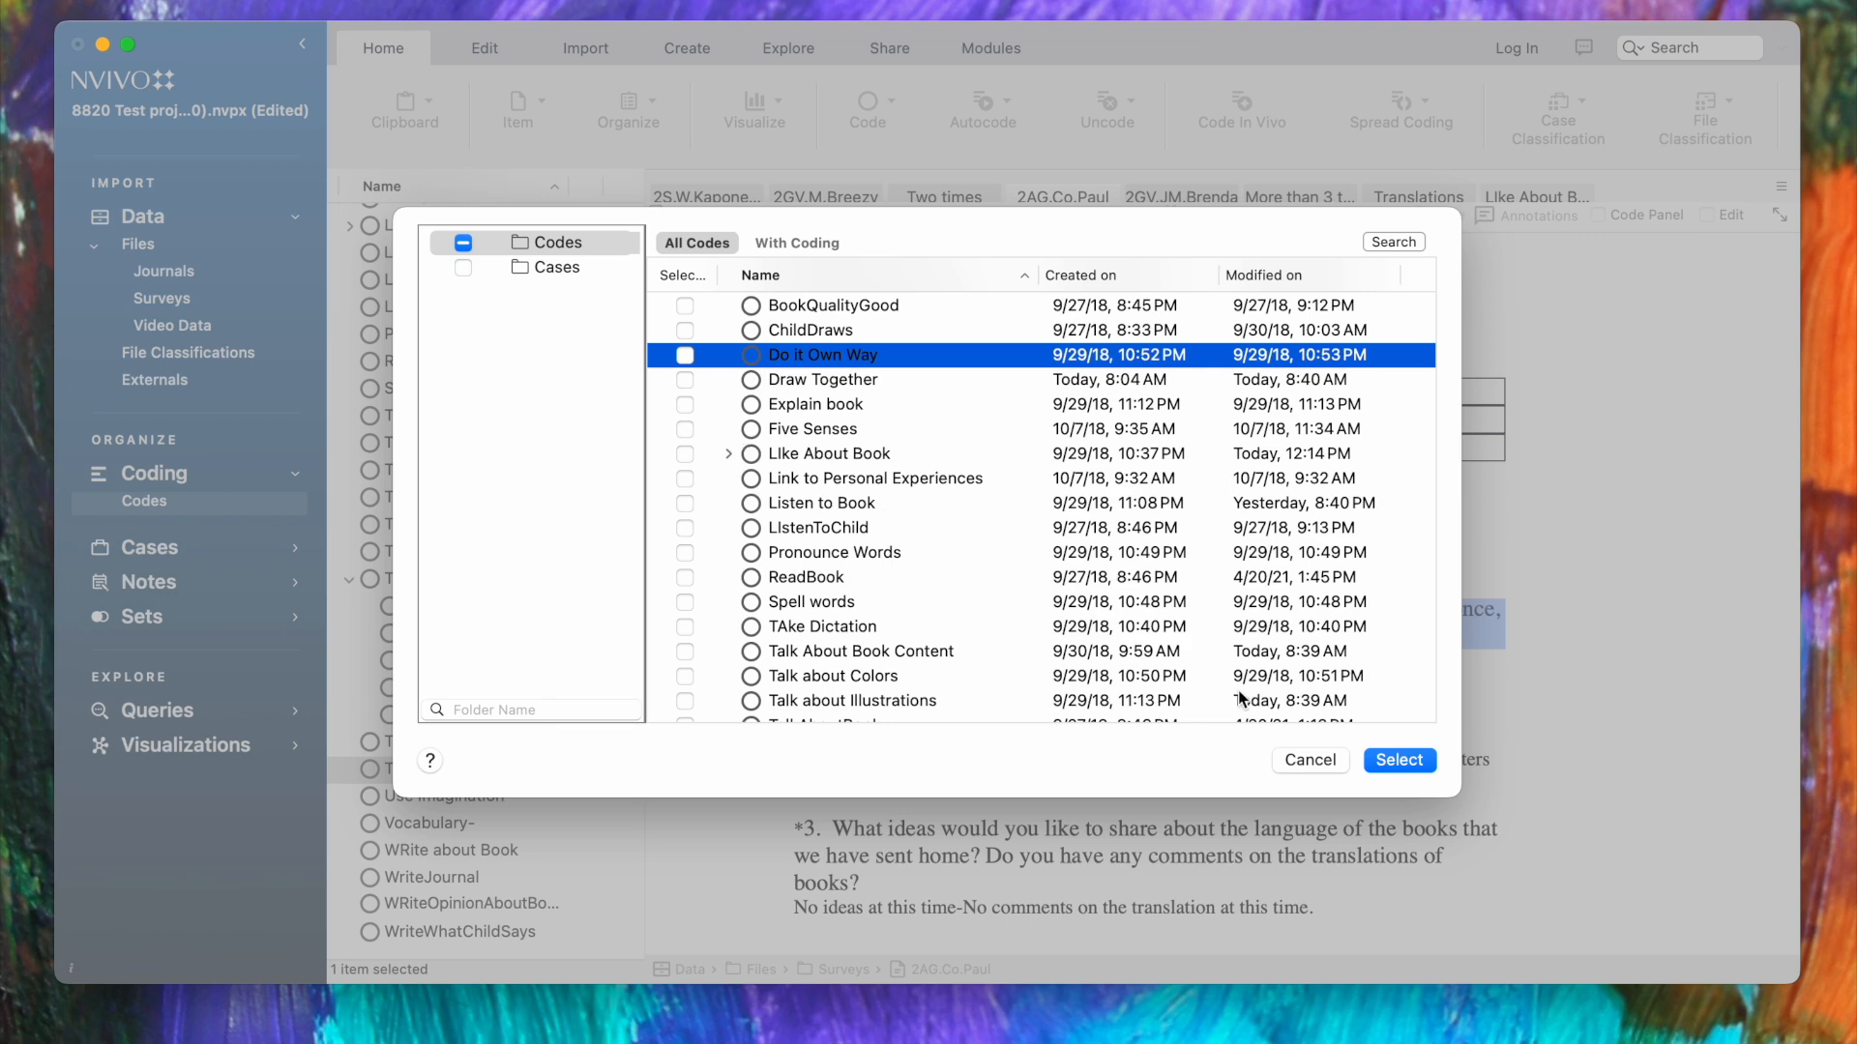
pyautogui.click(1404, 761)
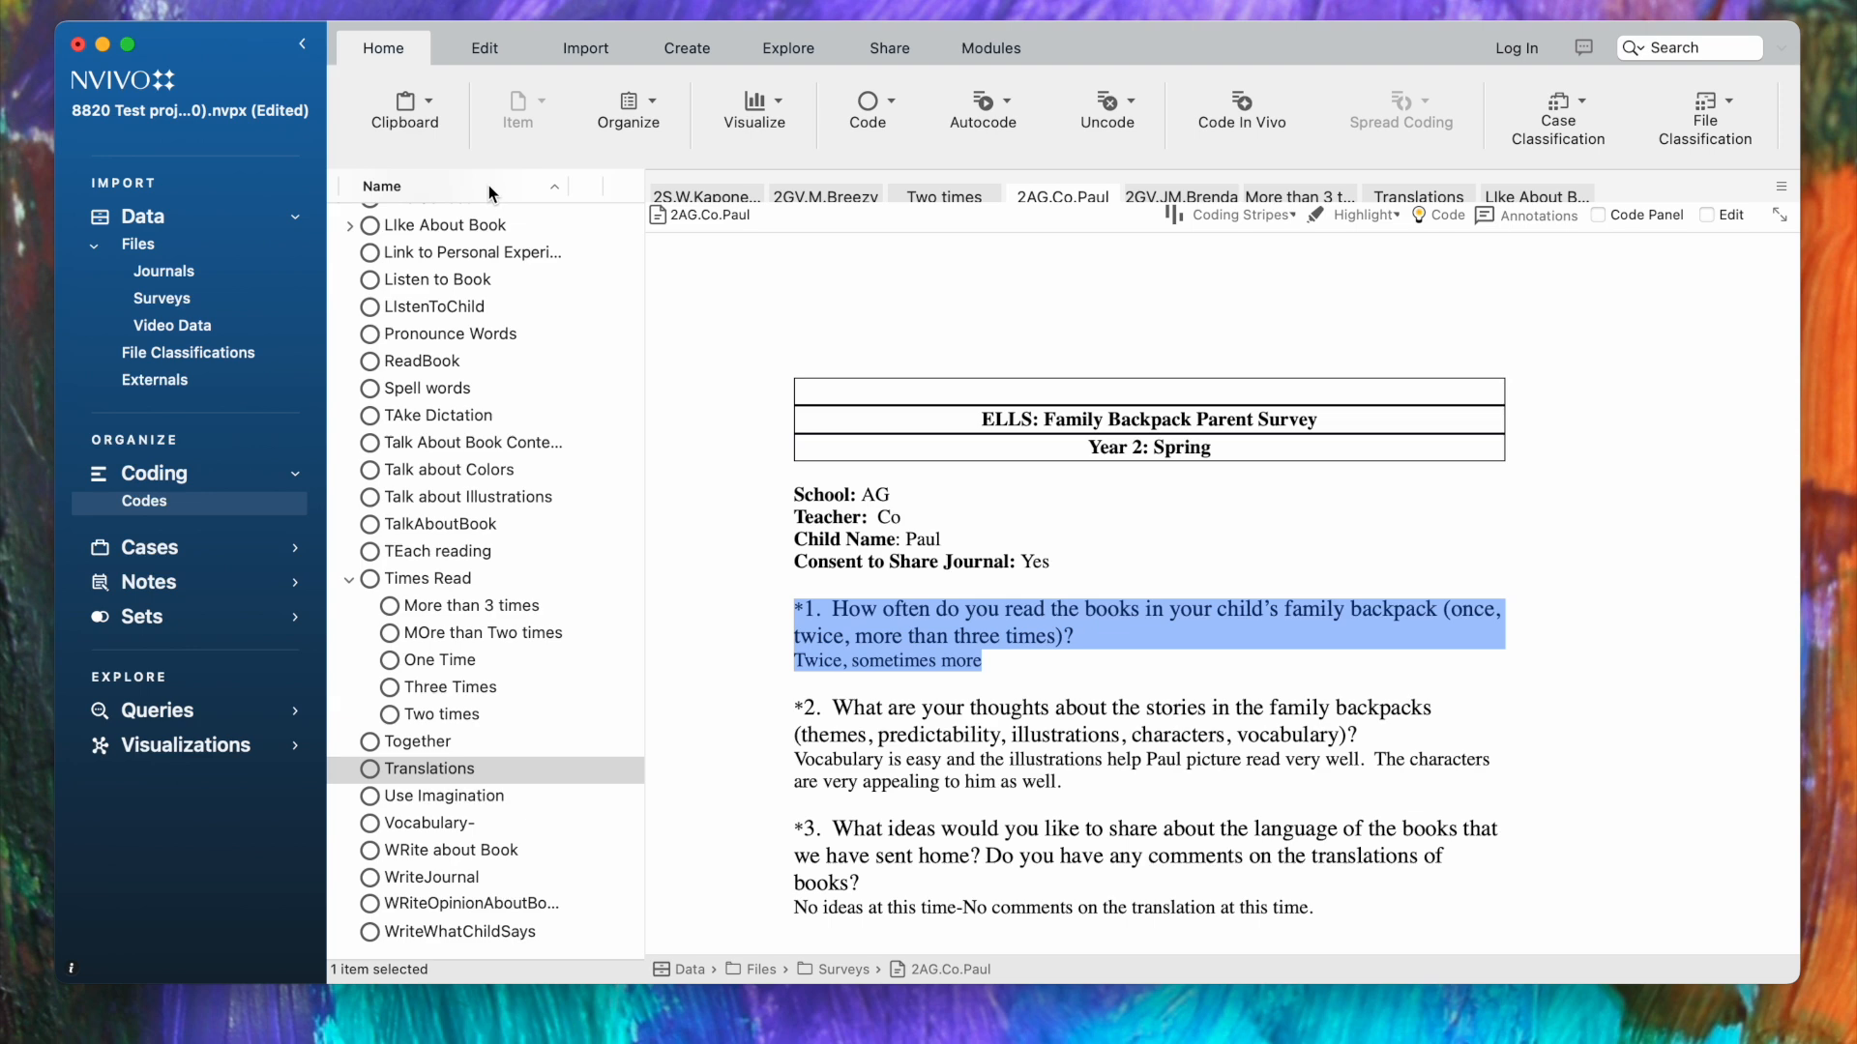
# - Review the code commands for the selected question 1 passage and browse the quick list of existing and recent codes
pyautogui.click(392, 50)
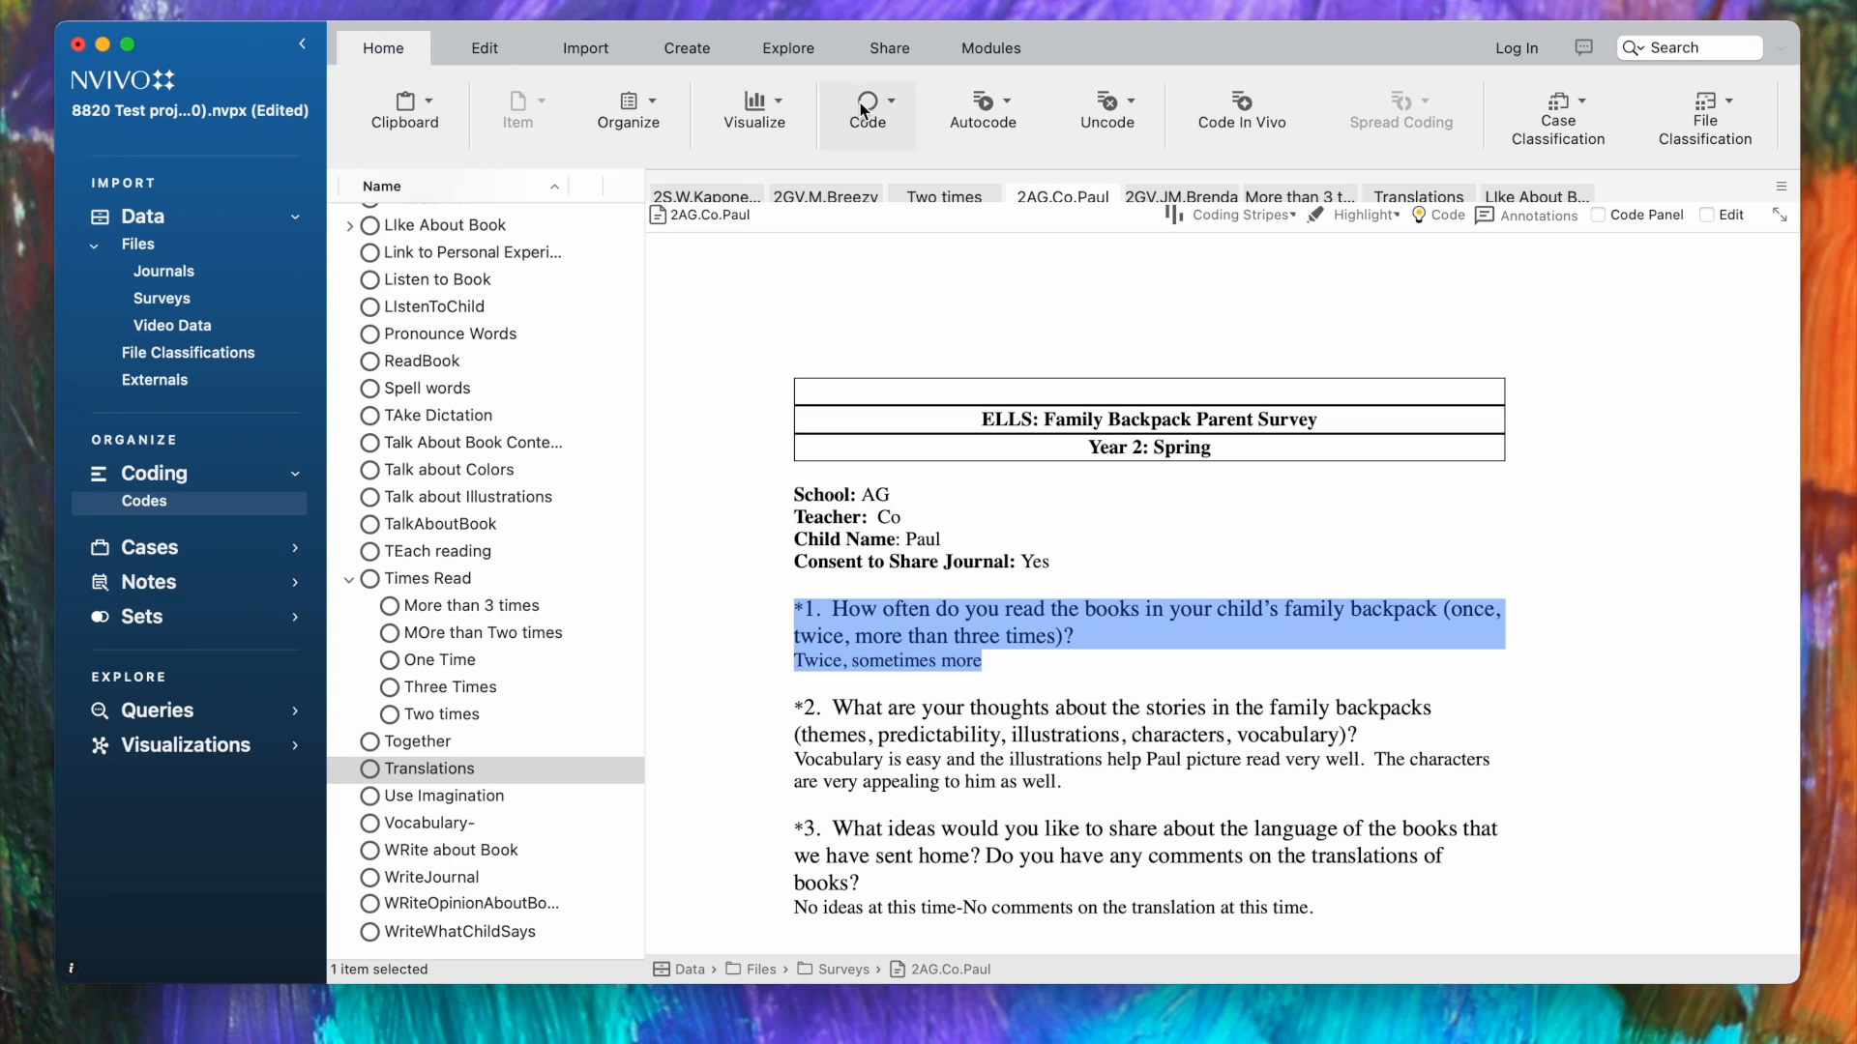
pyautogui.click(891, 107)
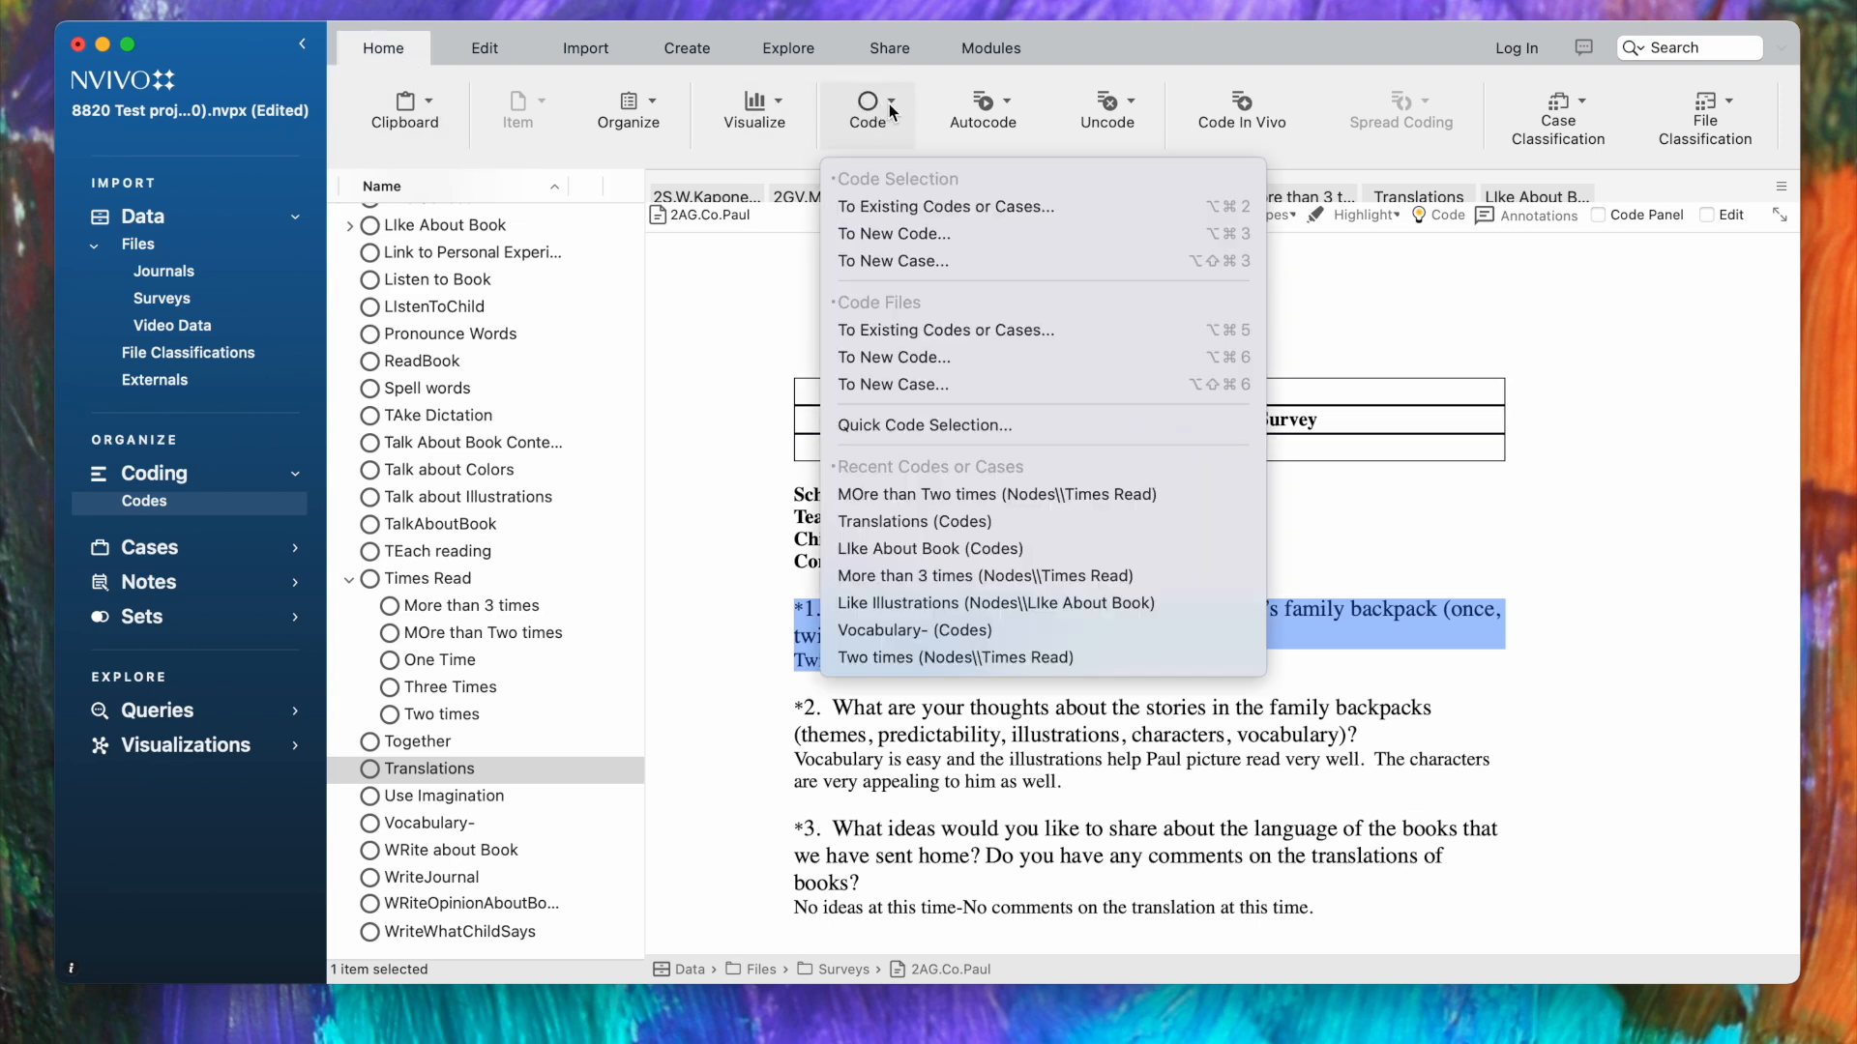
pyautogui.click(890, 261)
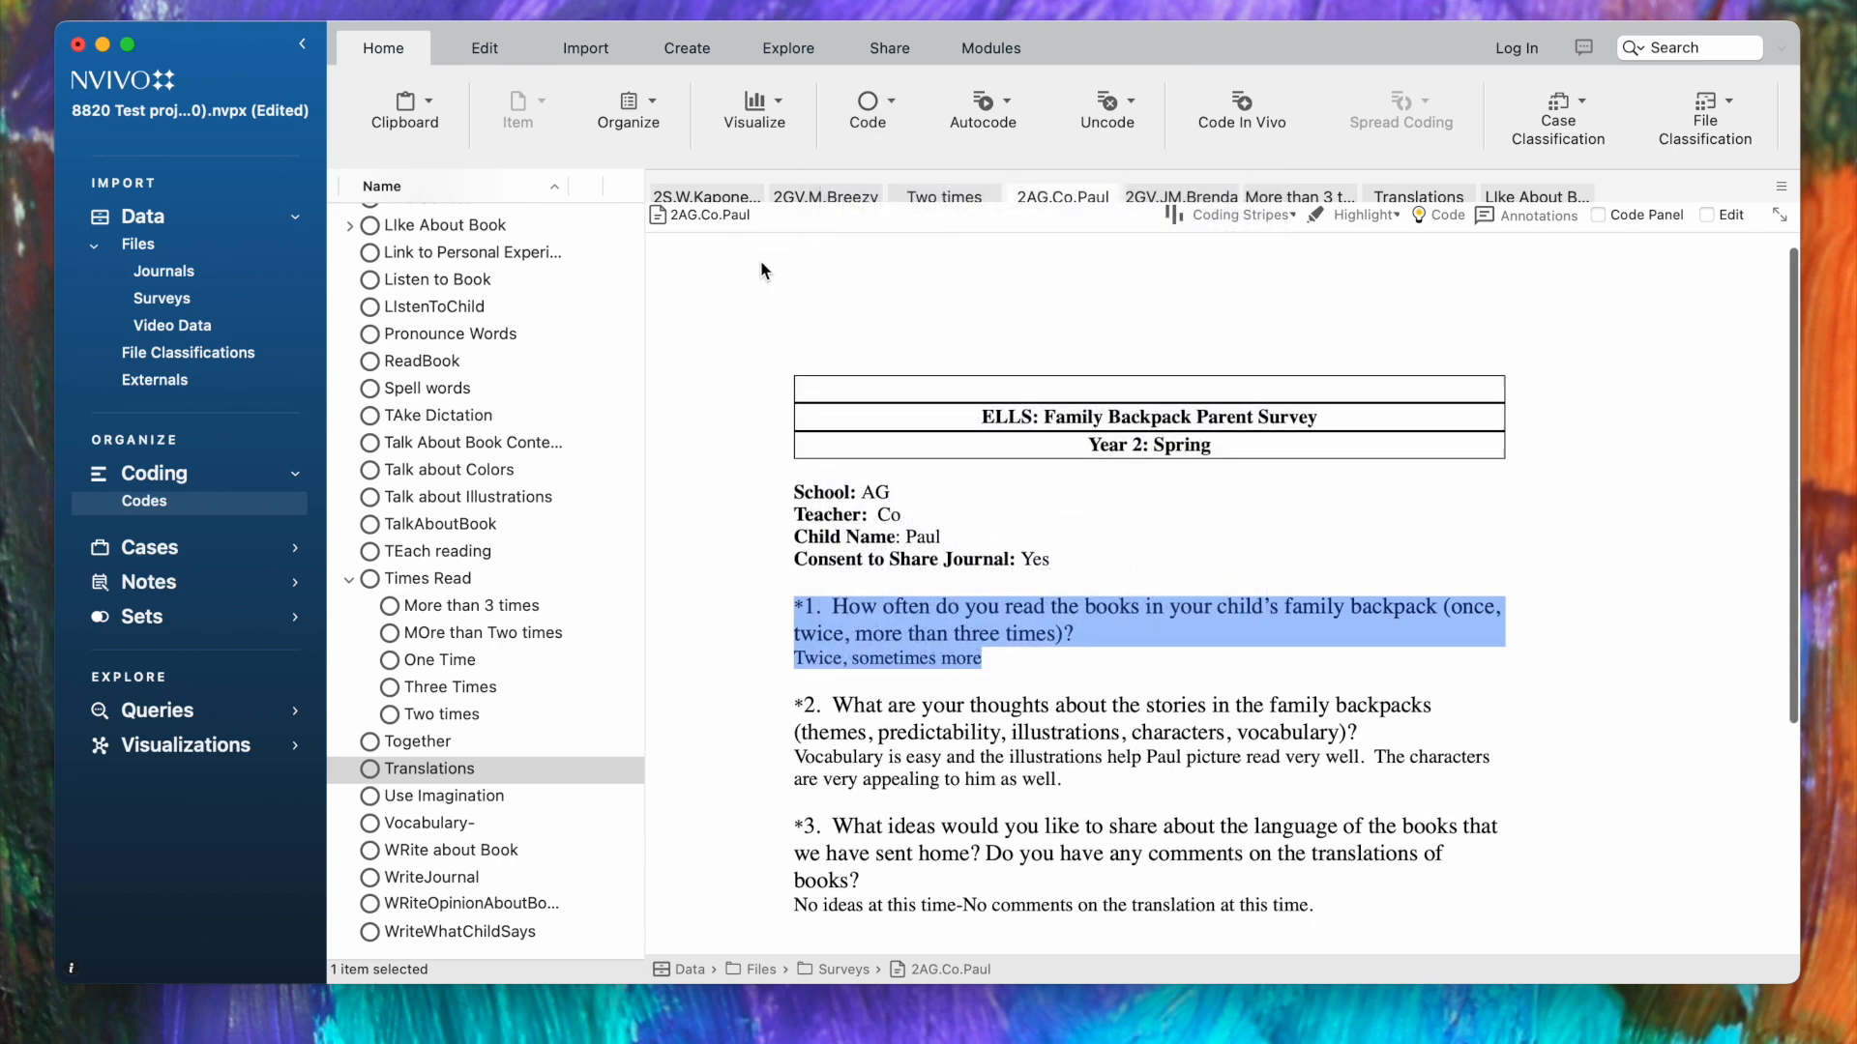
pyautogui.click(1419, 220)
pyautogui.scroll(-5, 905, 217)
pyautogui.scroll(5, 905, 217)
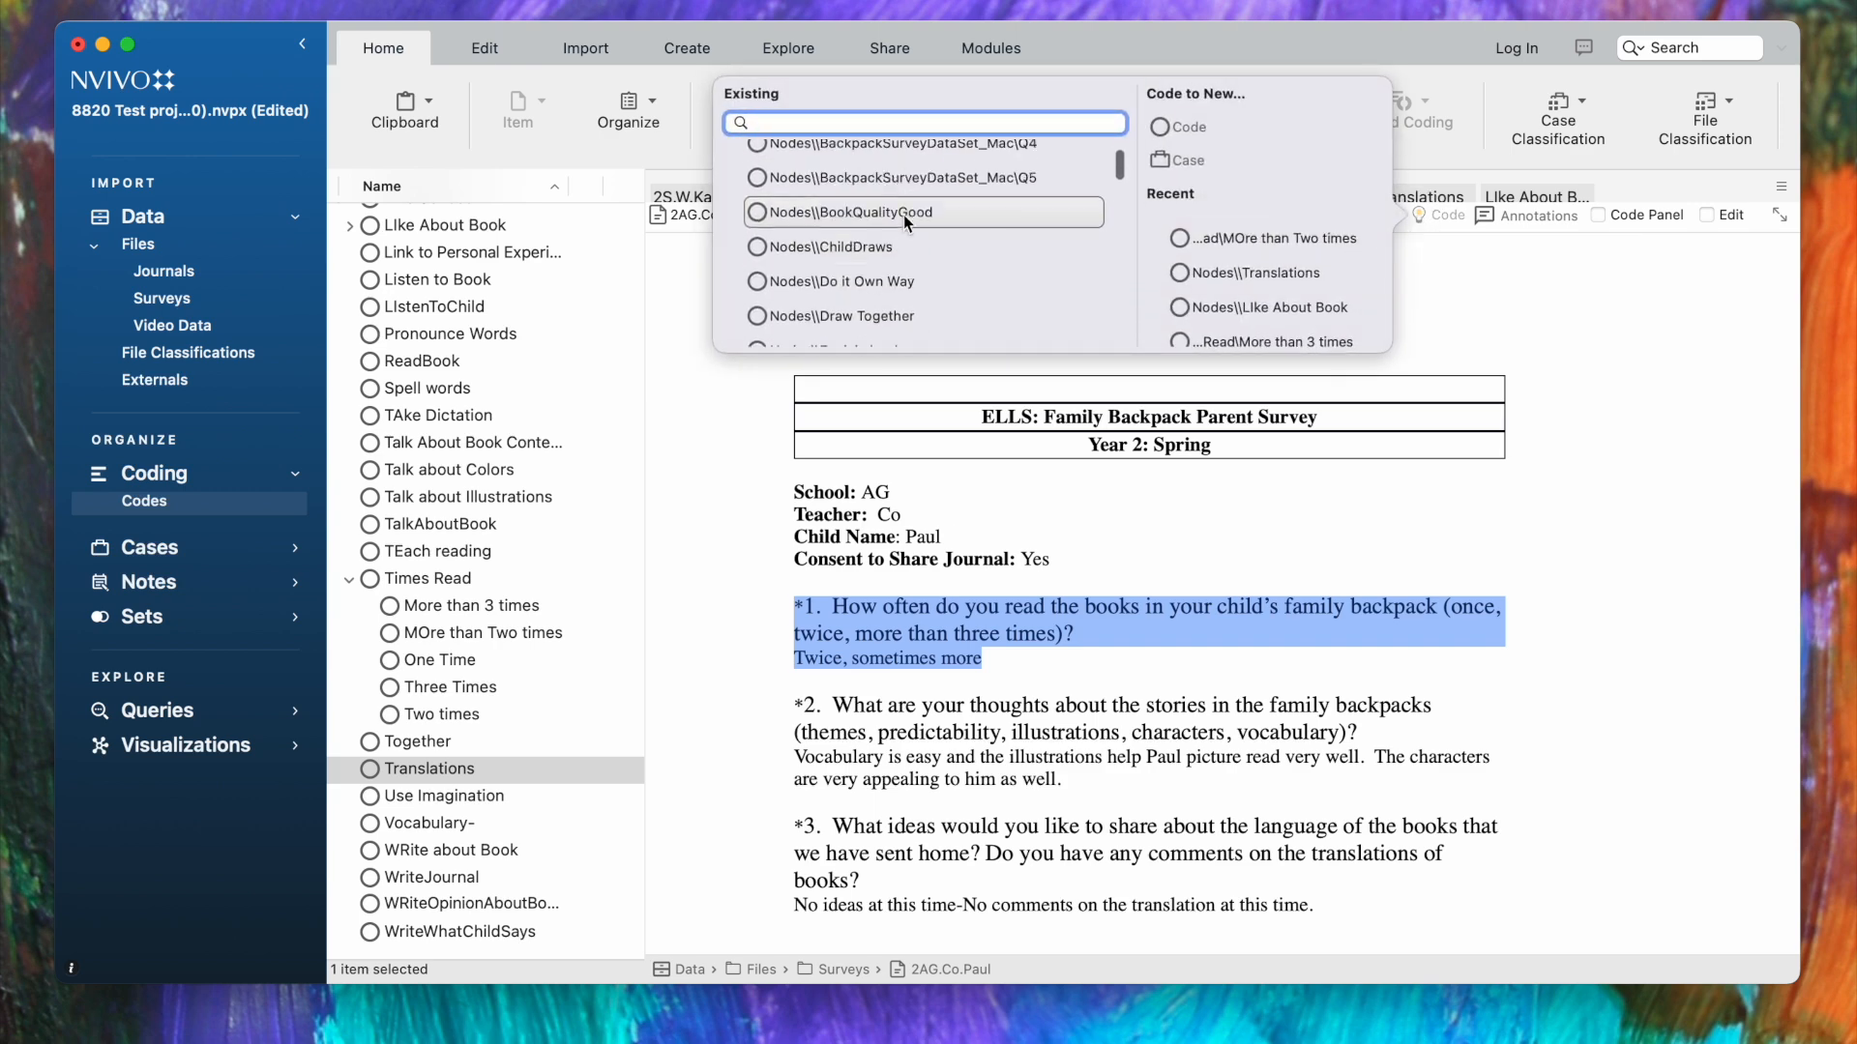
pyautogui.click(589, 438)
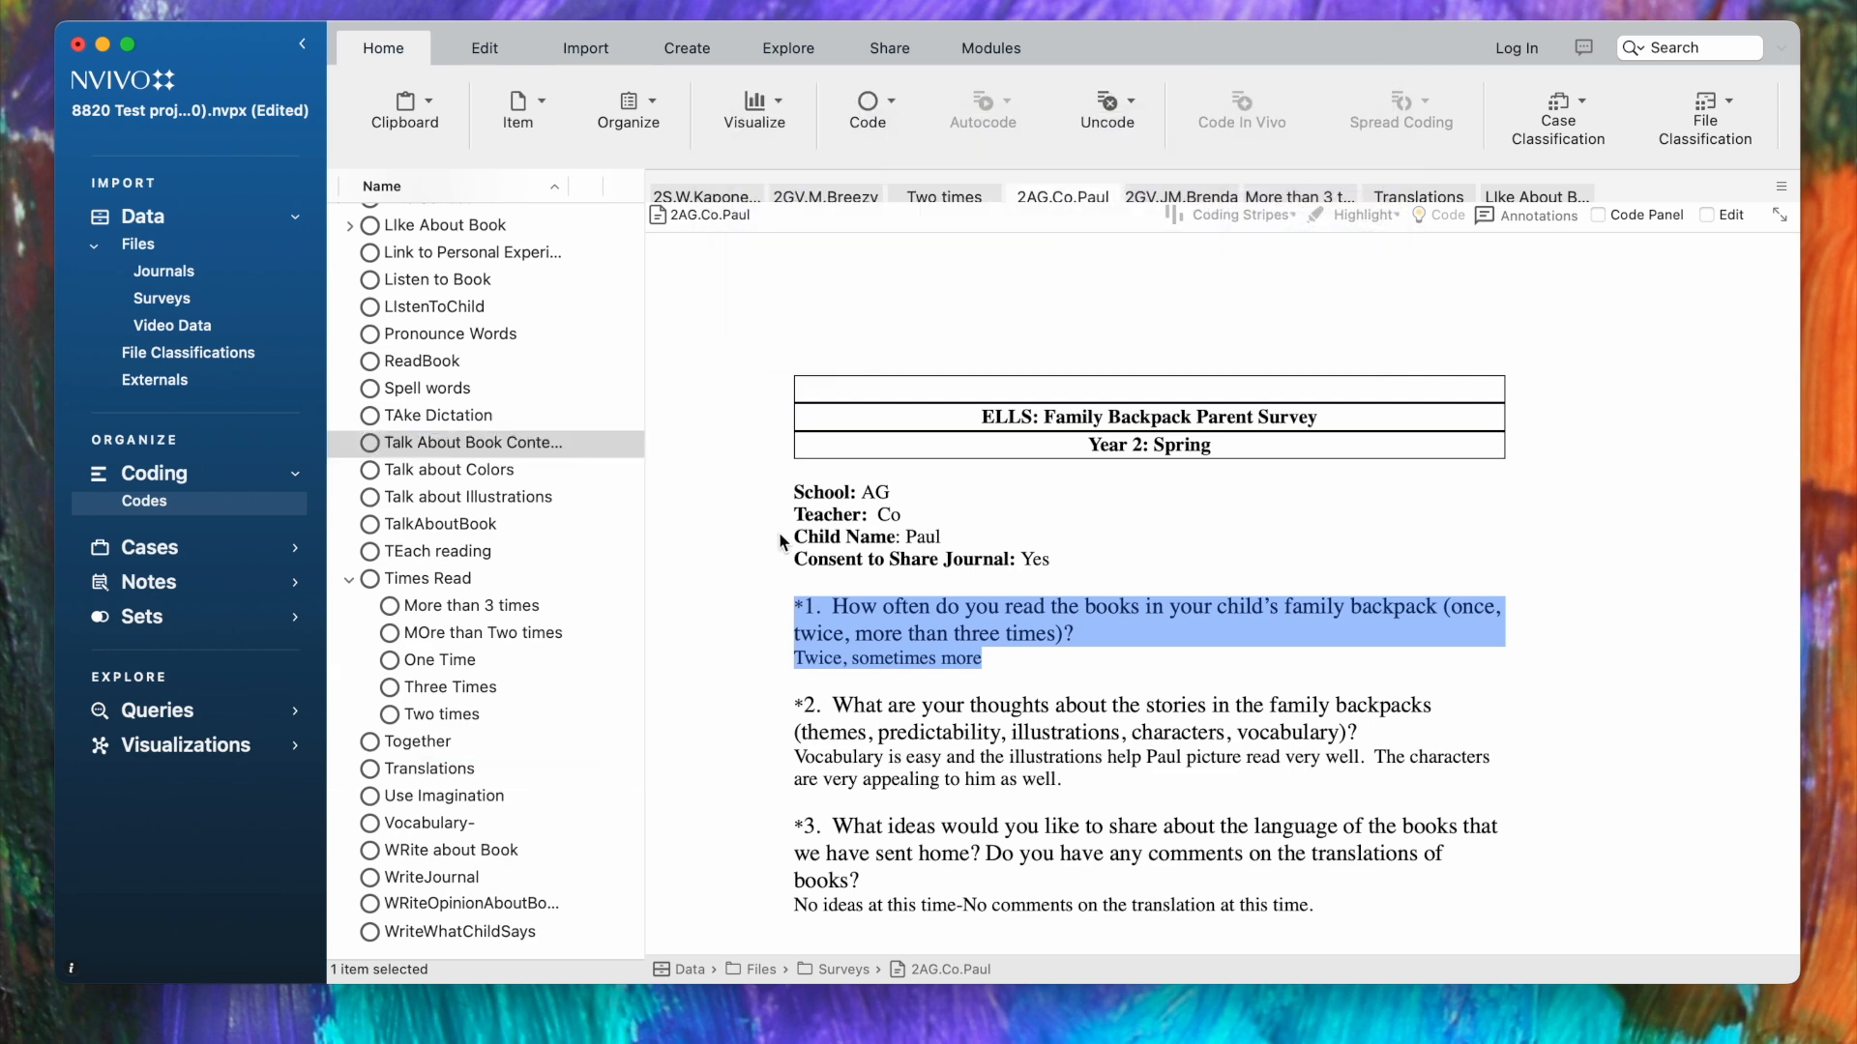
# - Review the context commands for coding the question 1 passage to existing codes, new codes or new cases
pyautogui.scroll(-1, 878, 615)
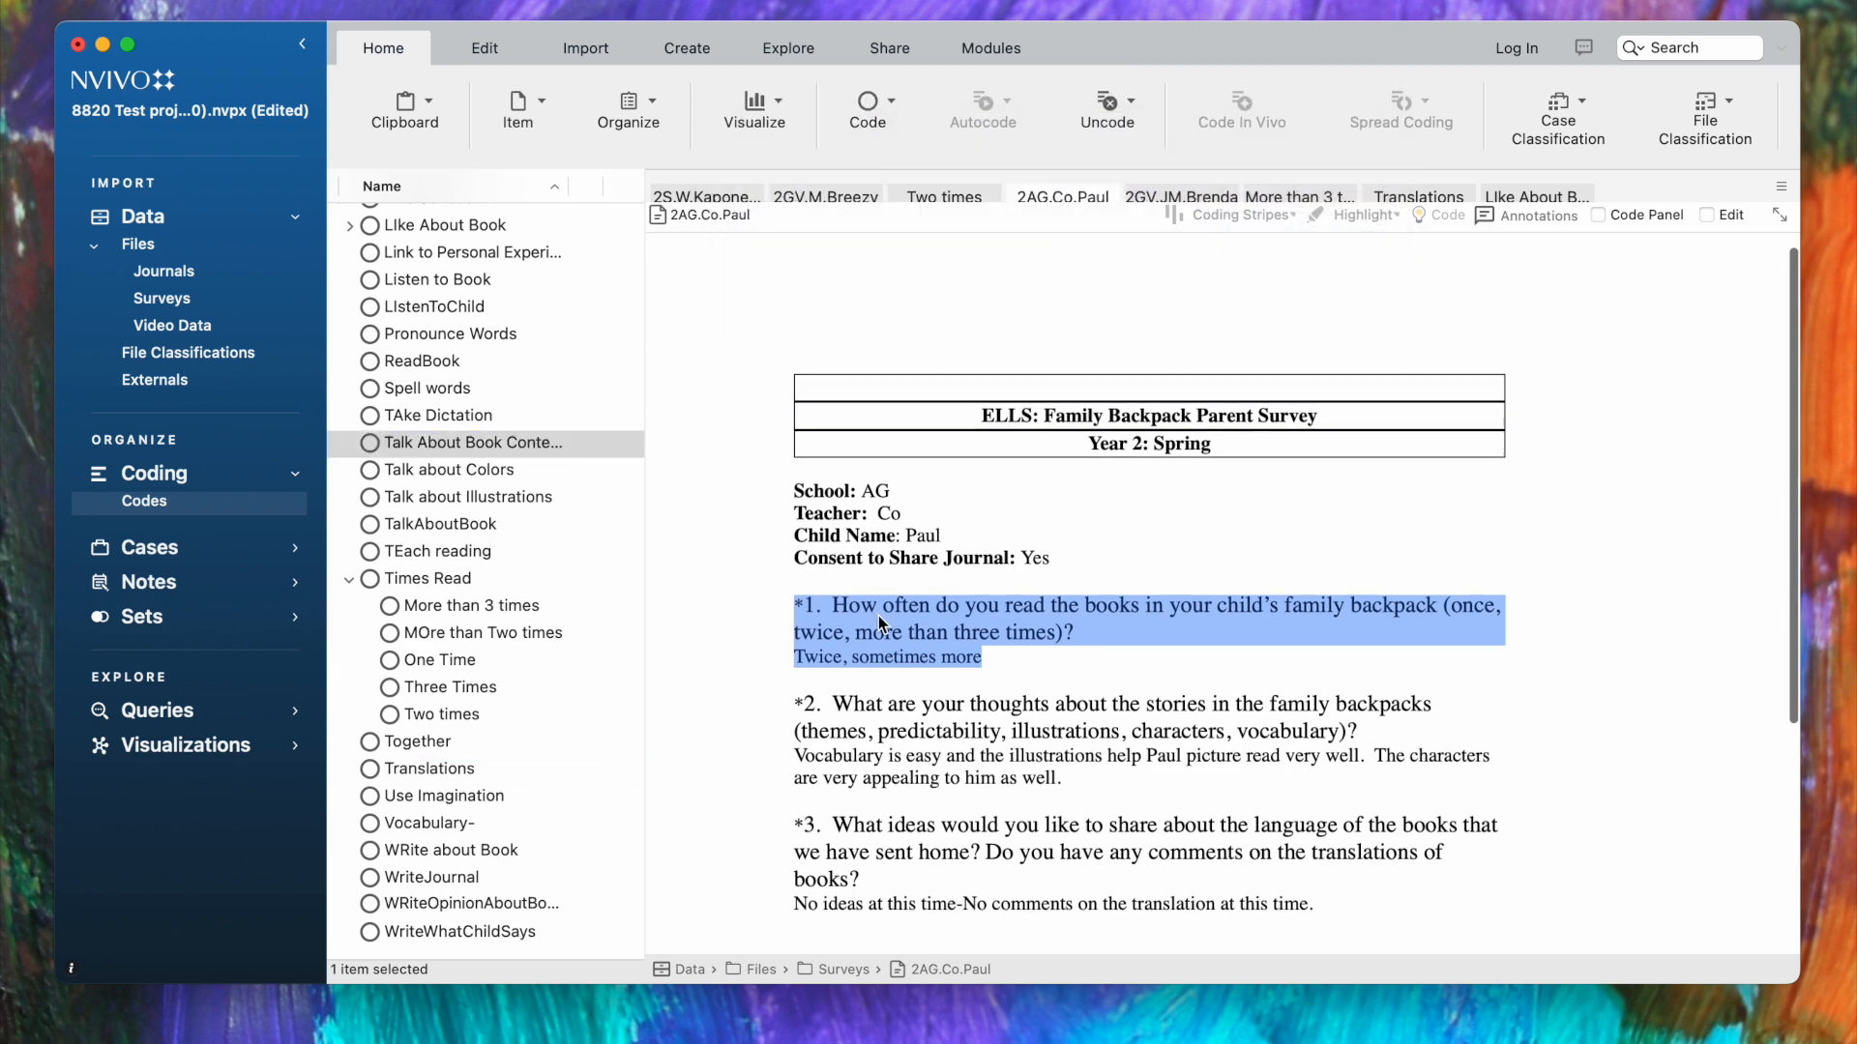
pyautogui.scroll(1, 878, 615)
pyautogui.click(878, 615)
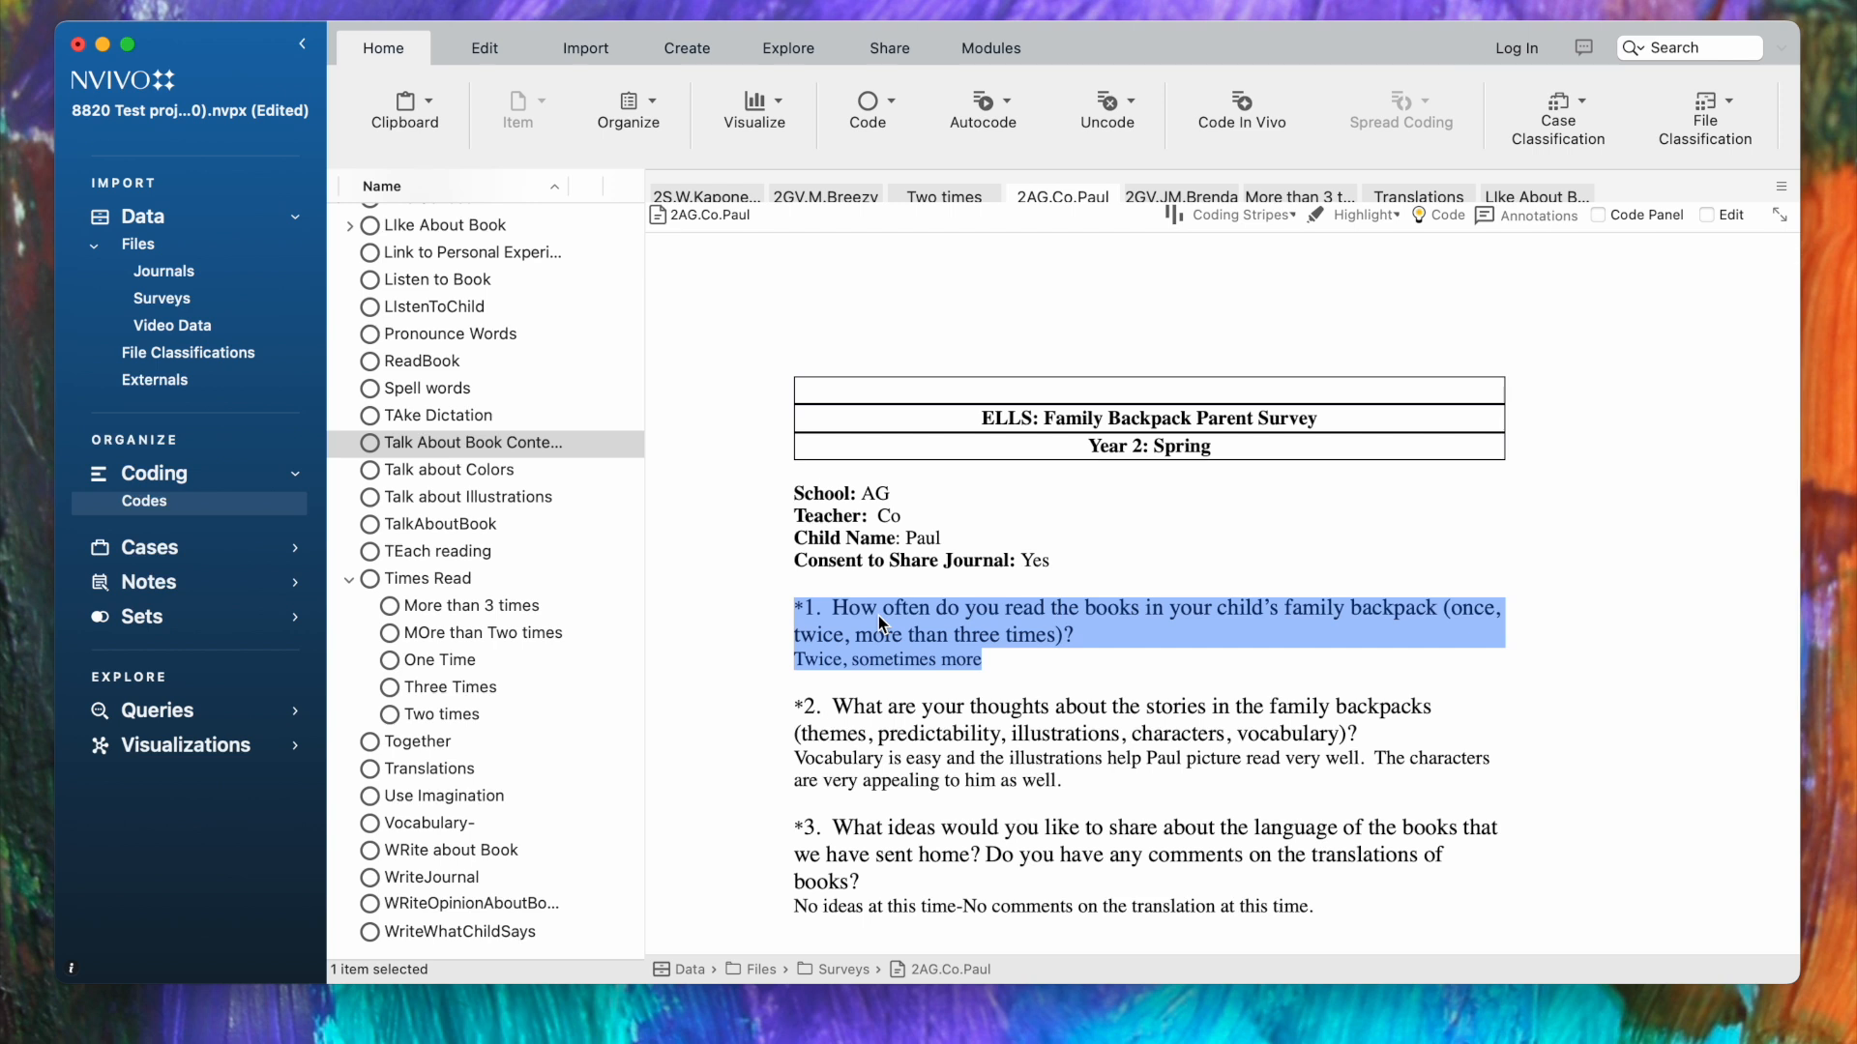
pyautogui.rightClick(878, 616)
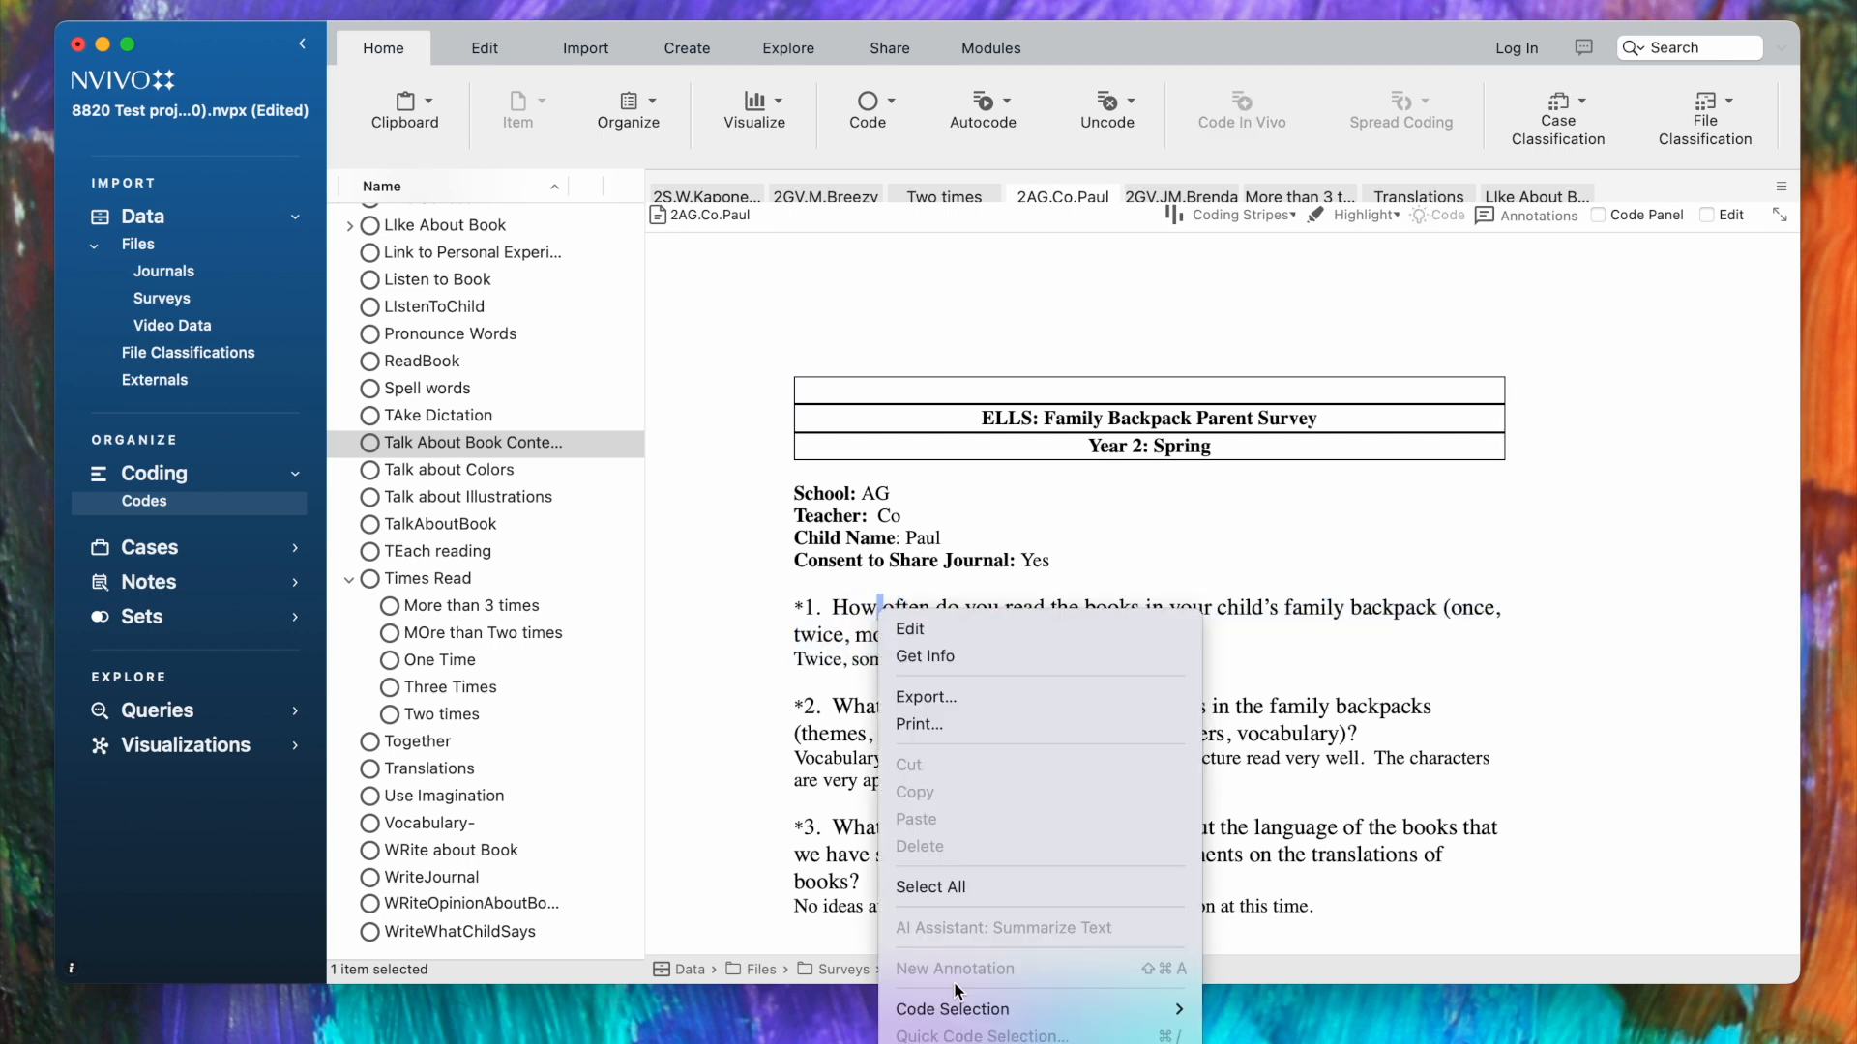
pyautogui.moveTo(976, 1020)
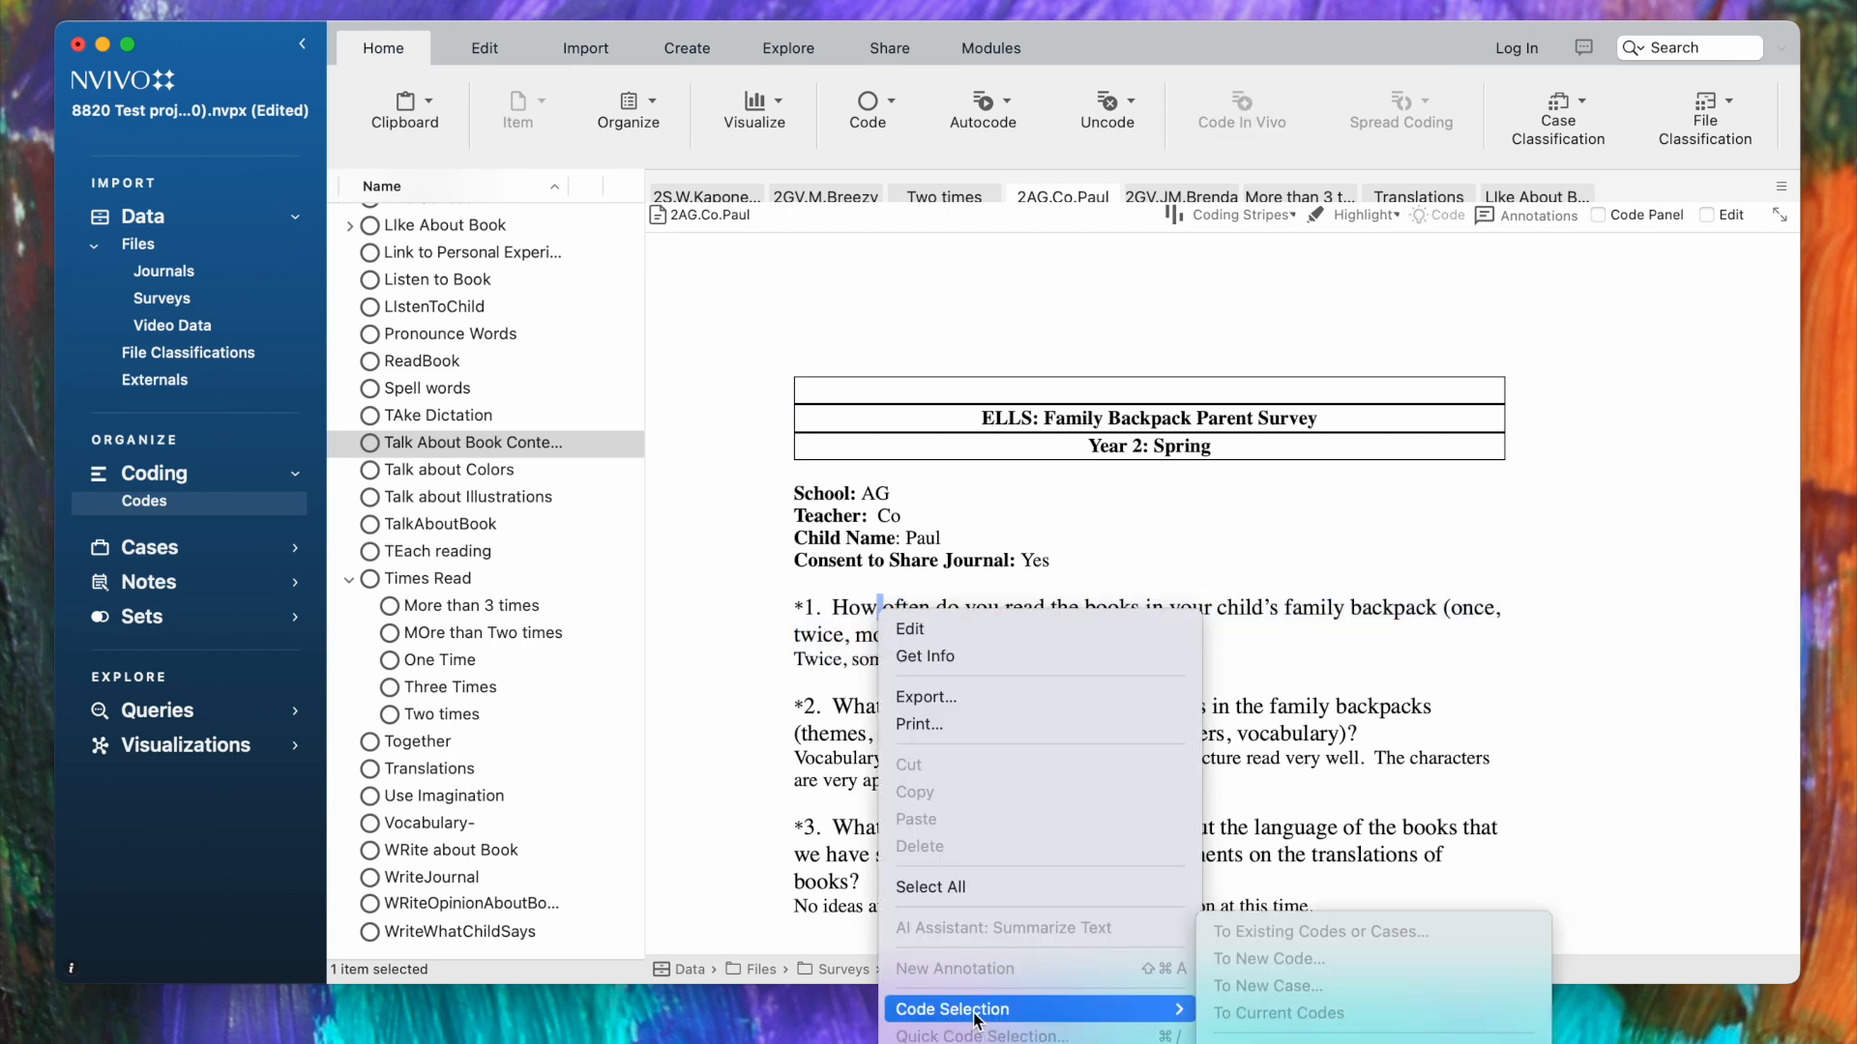
pyautogui.click(638, 830)
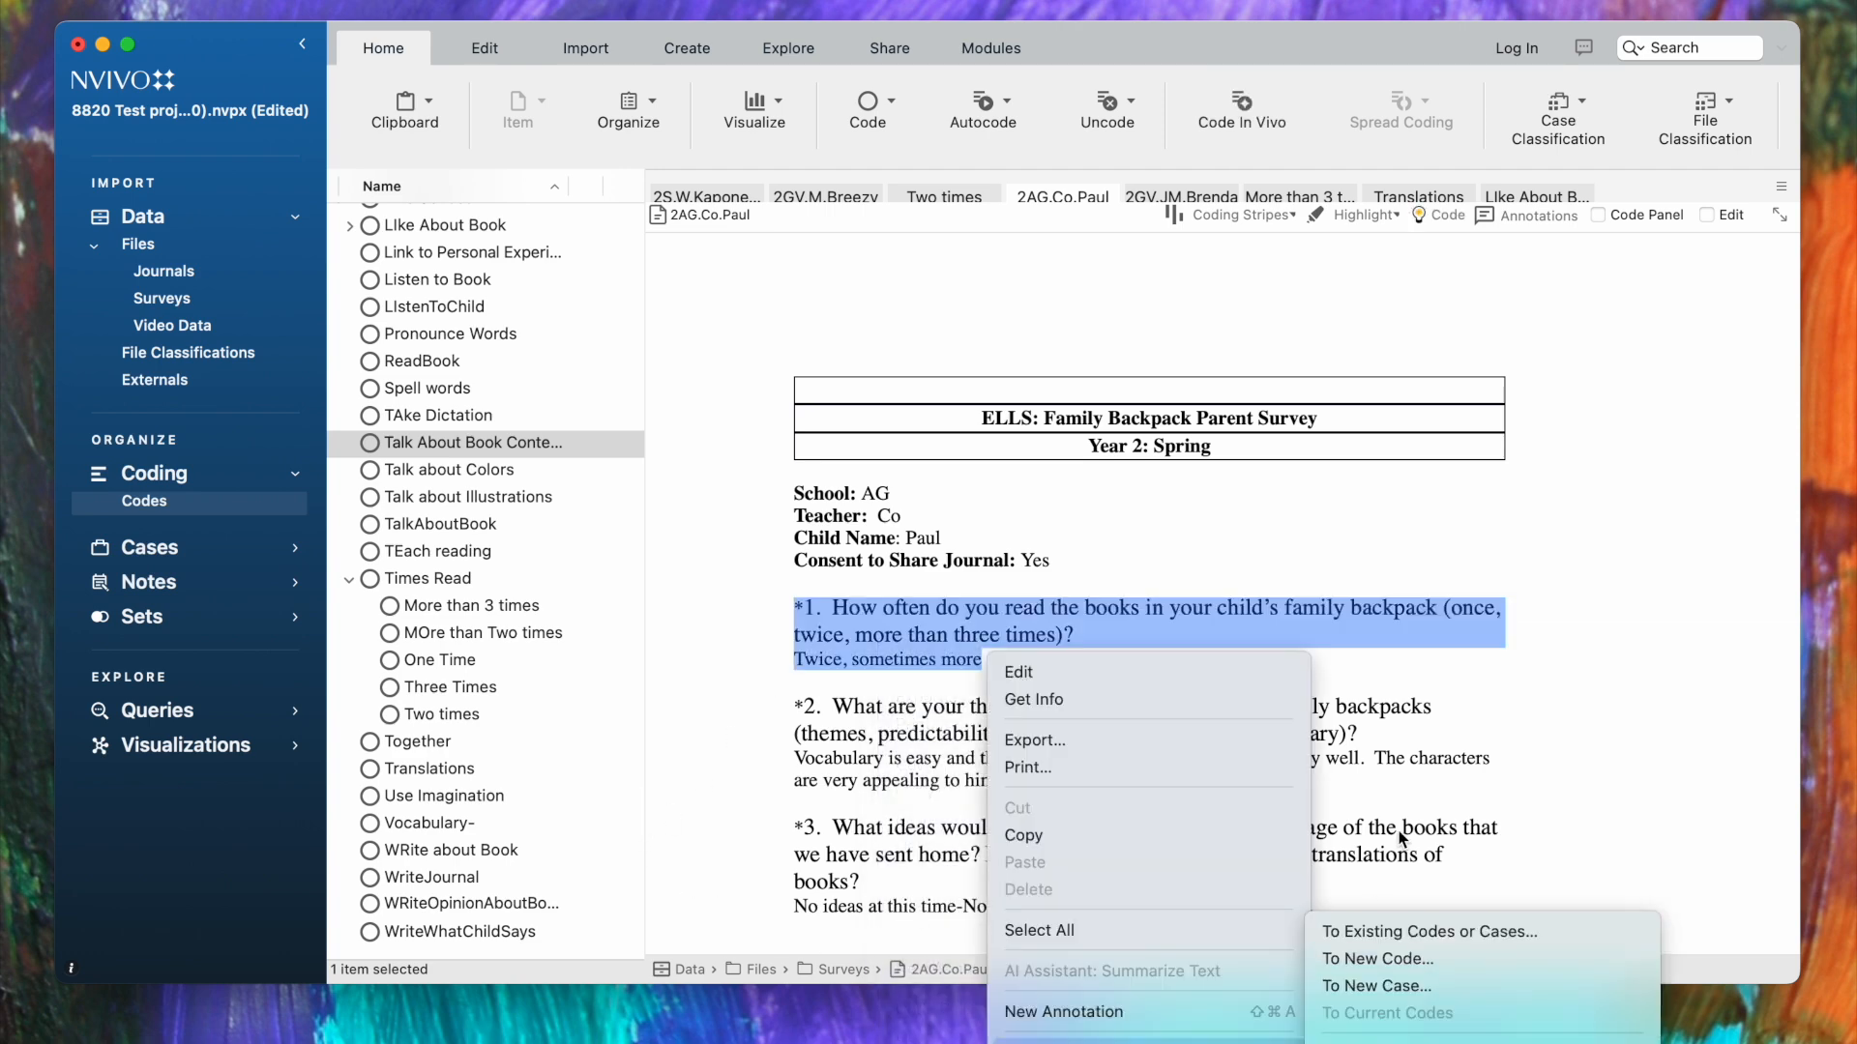
pyautogui.click(1515, 691)
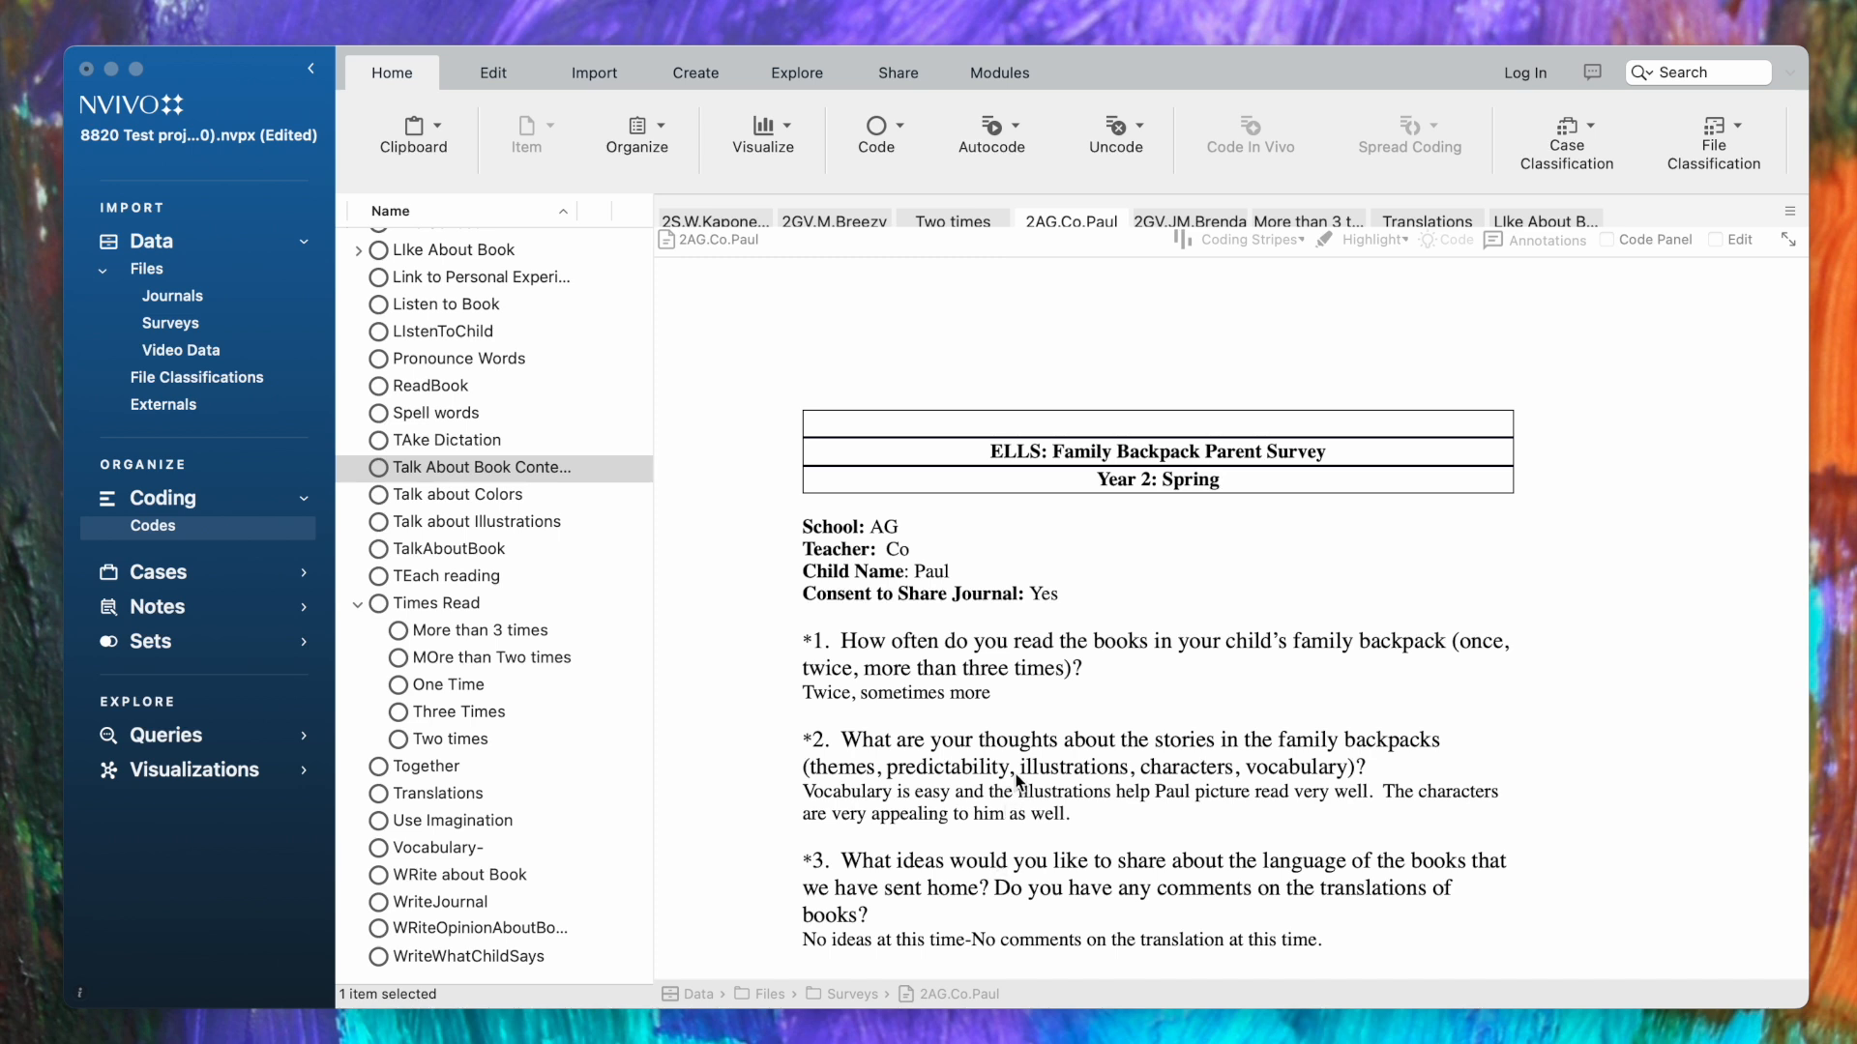
# - Show coding stripes for all codes in the school AG survey
pyautogui.click(1034, 618)
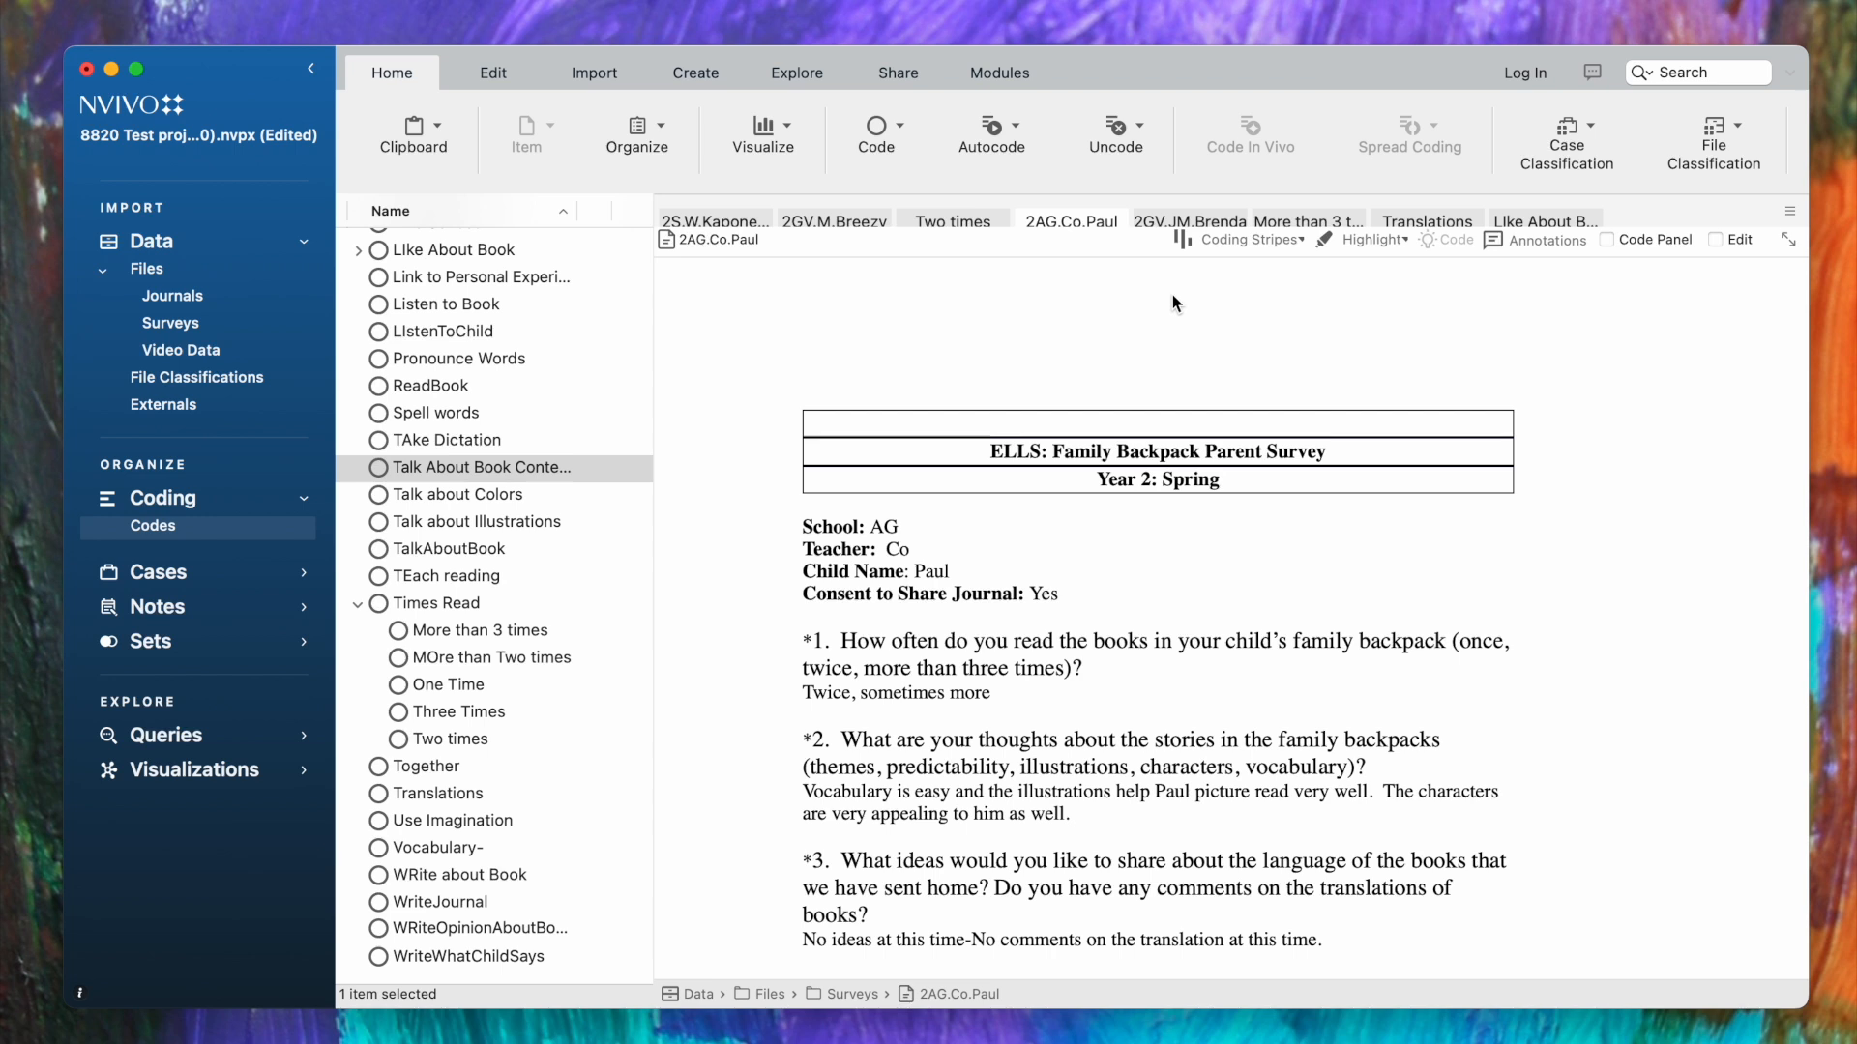
pyautogui.click(1205, 241)
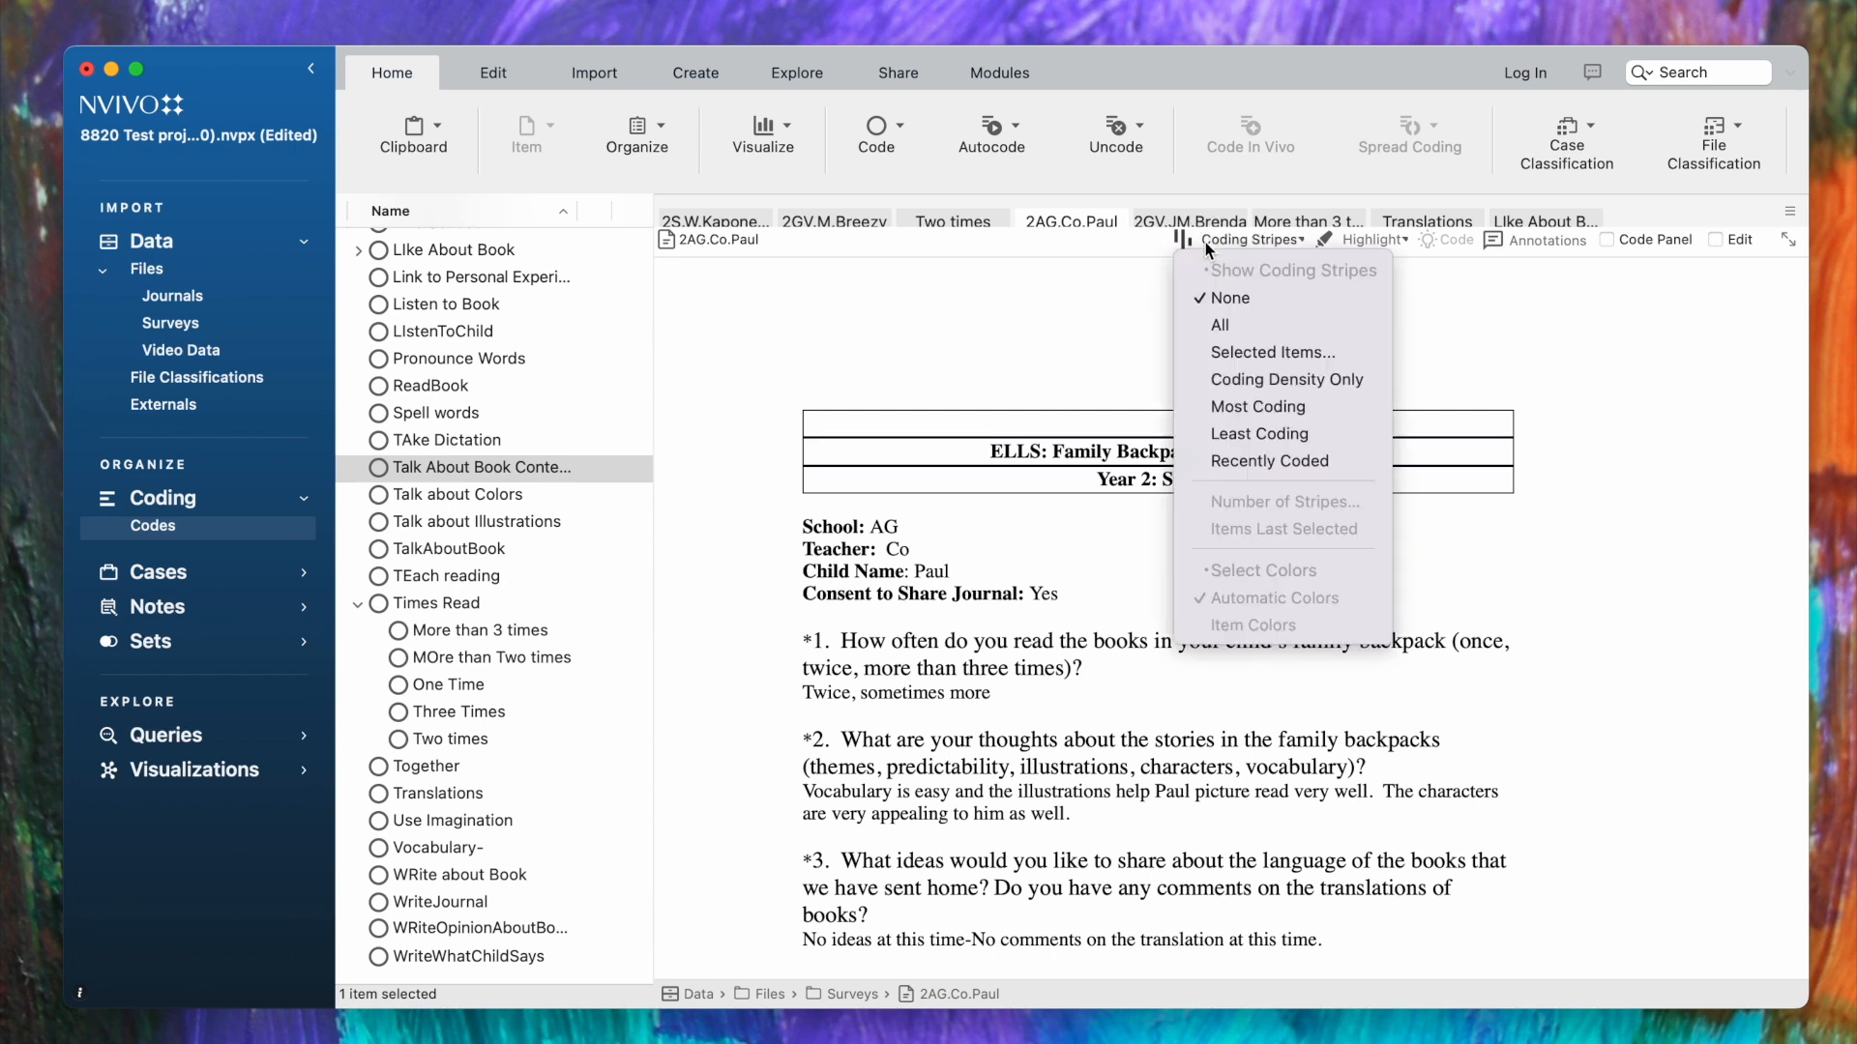
pyautogui.click(1213, 329)
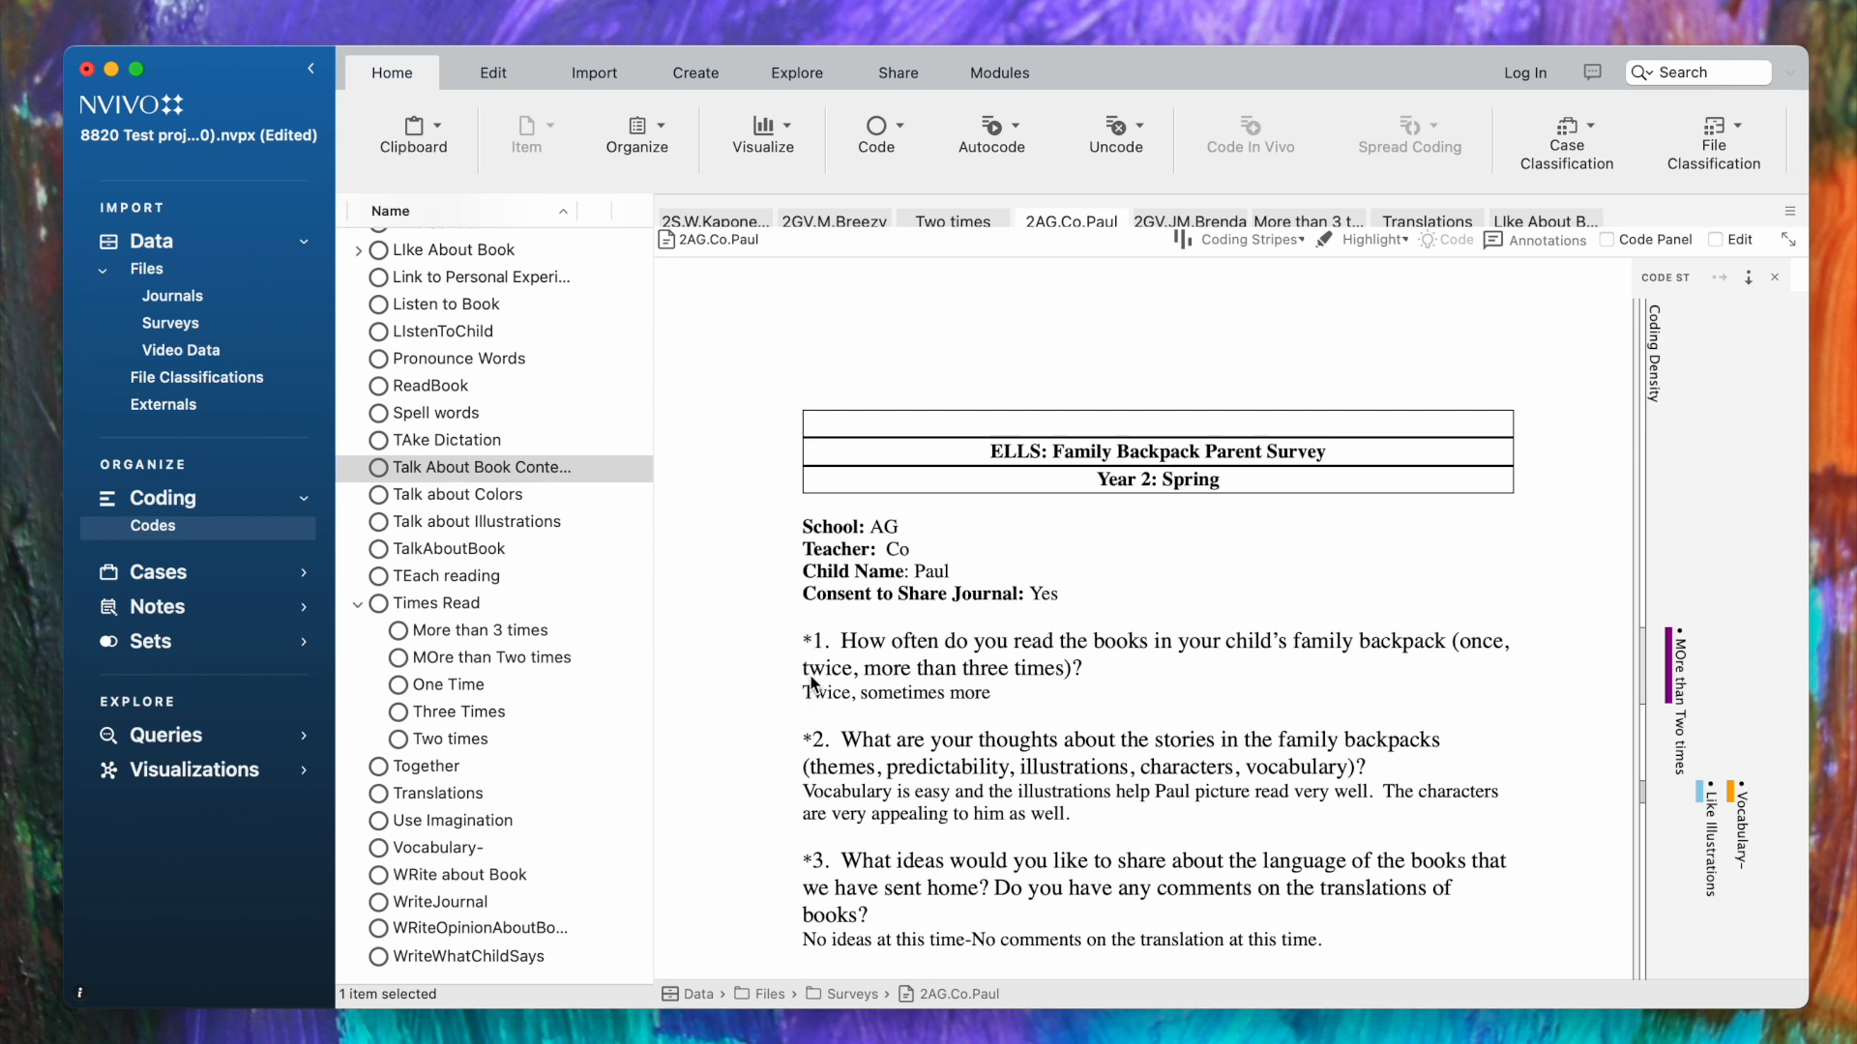
# - Select question 1 with its answer "Twice, sometimes more" and uncode it from the existing code MOre than Two times under Times Read
pyautogui.scroll(-1, 811, 682)
pyautogui.scroll(-1, 812, 674)
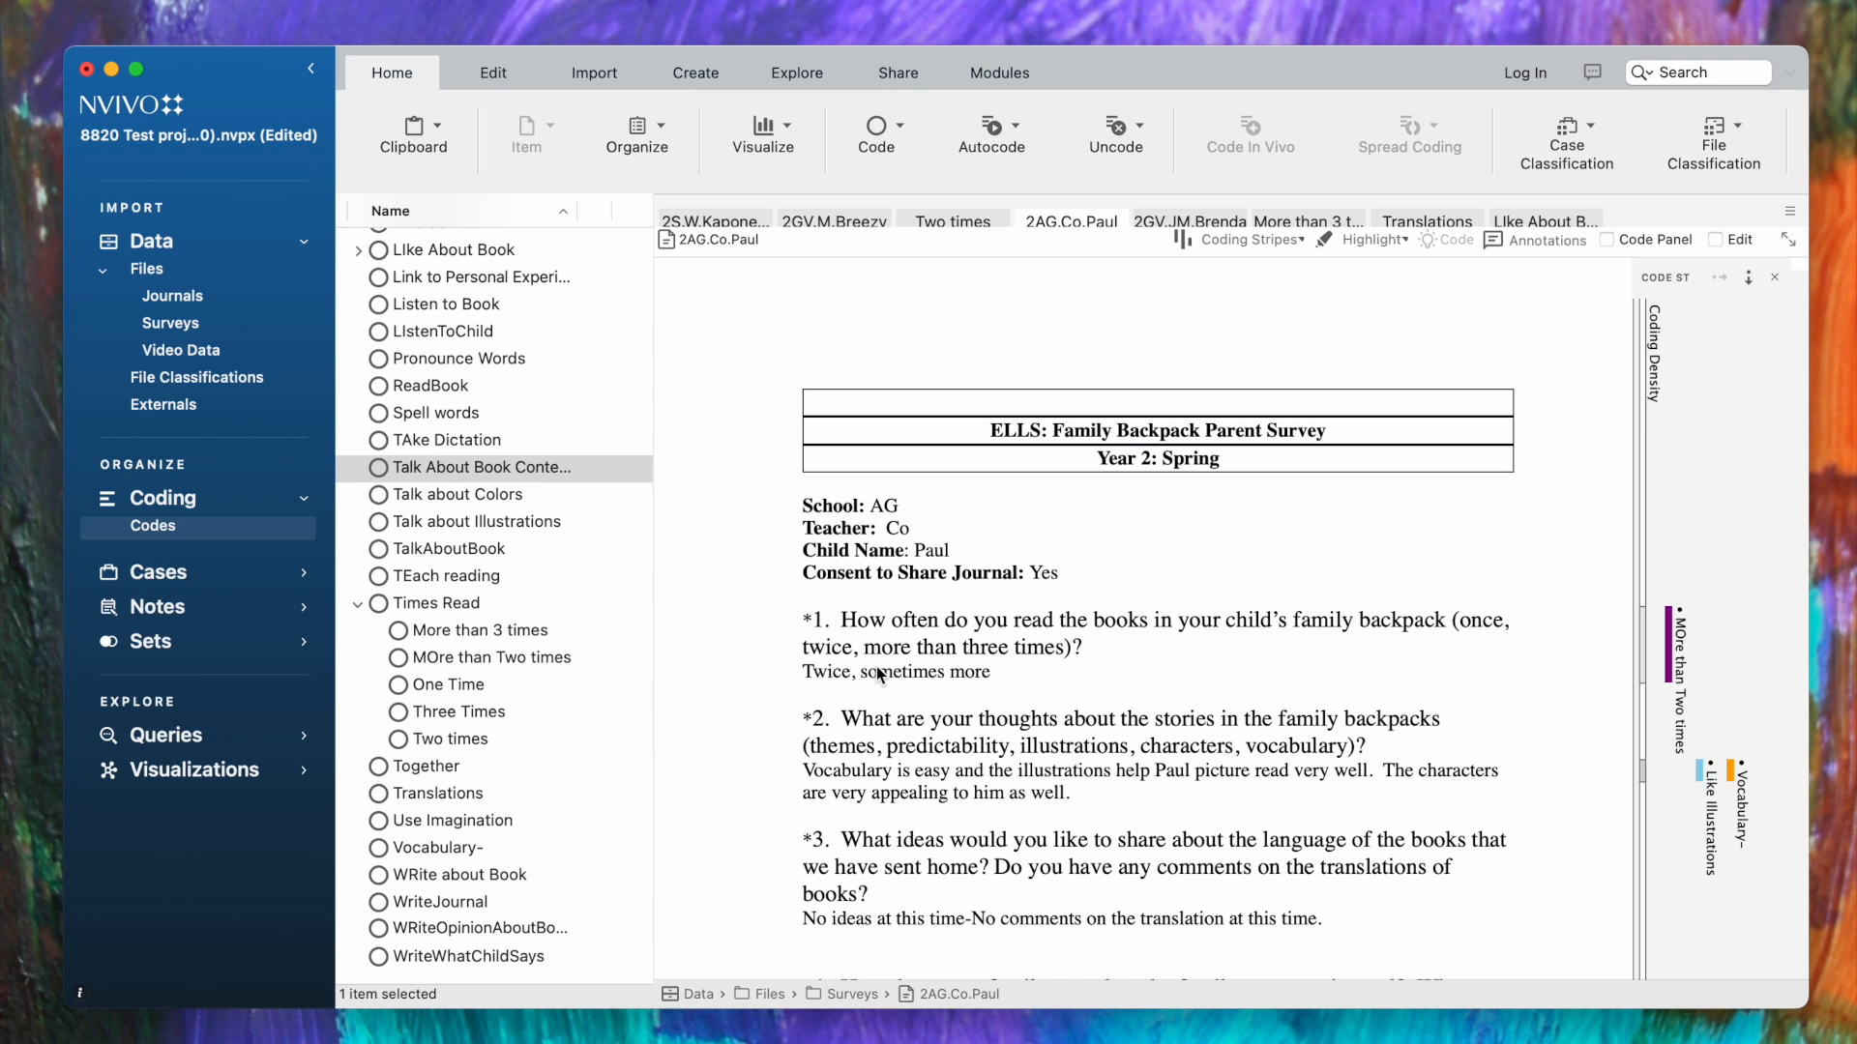
pyautogui.click(992, 671)
pyautogui.moveTo(993, 671); pyautogui.dragTo(802, 617)
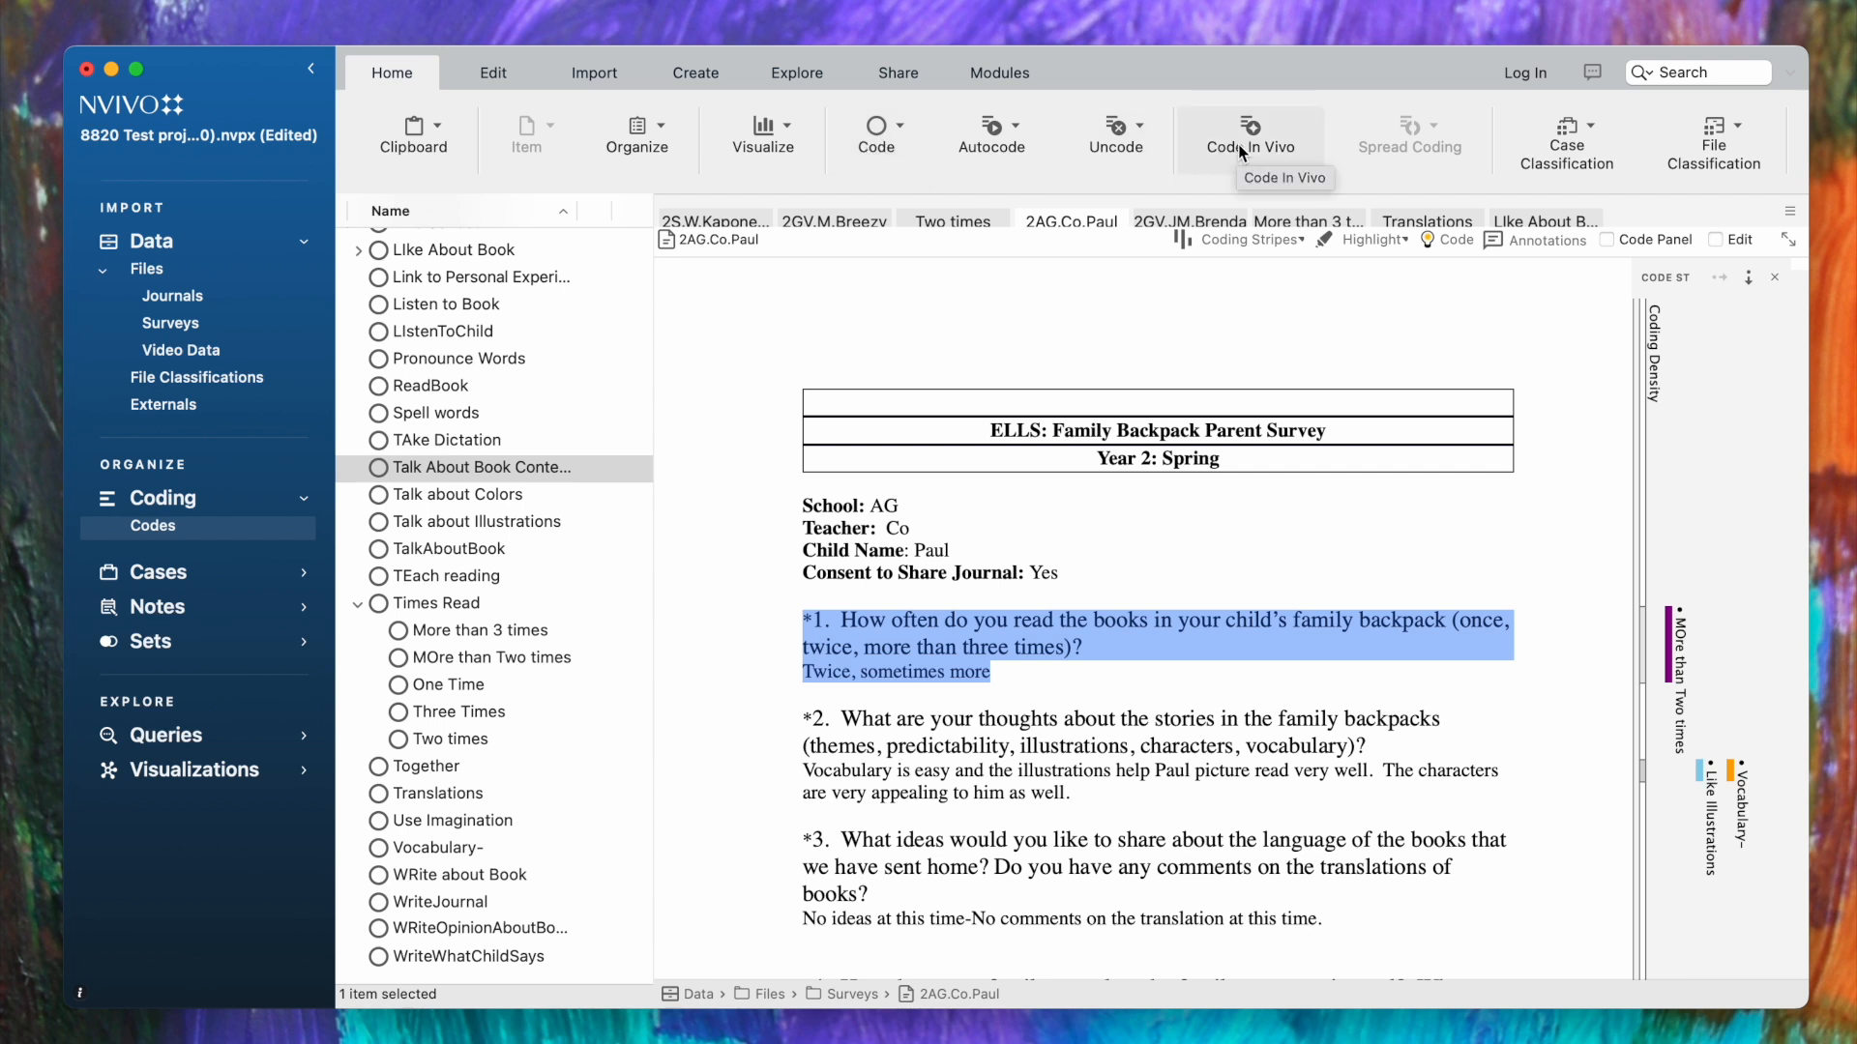
pyautogui.click(1133, 145)
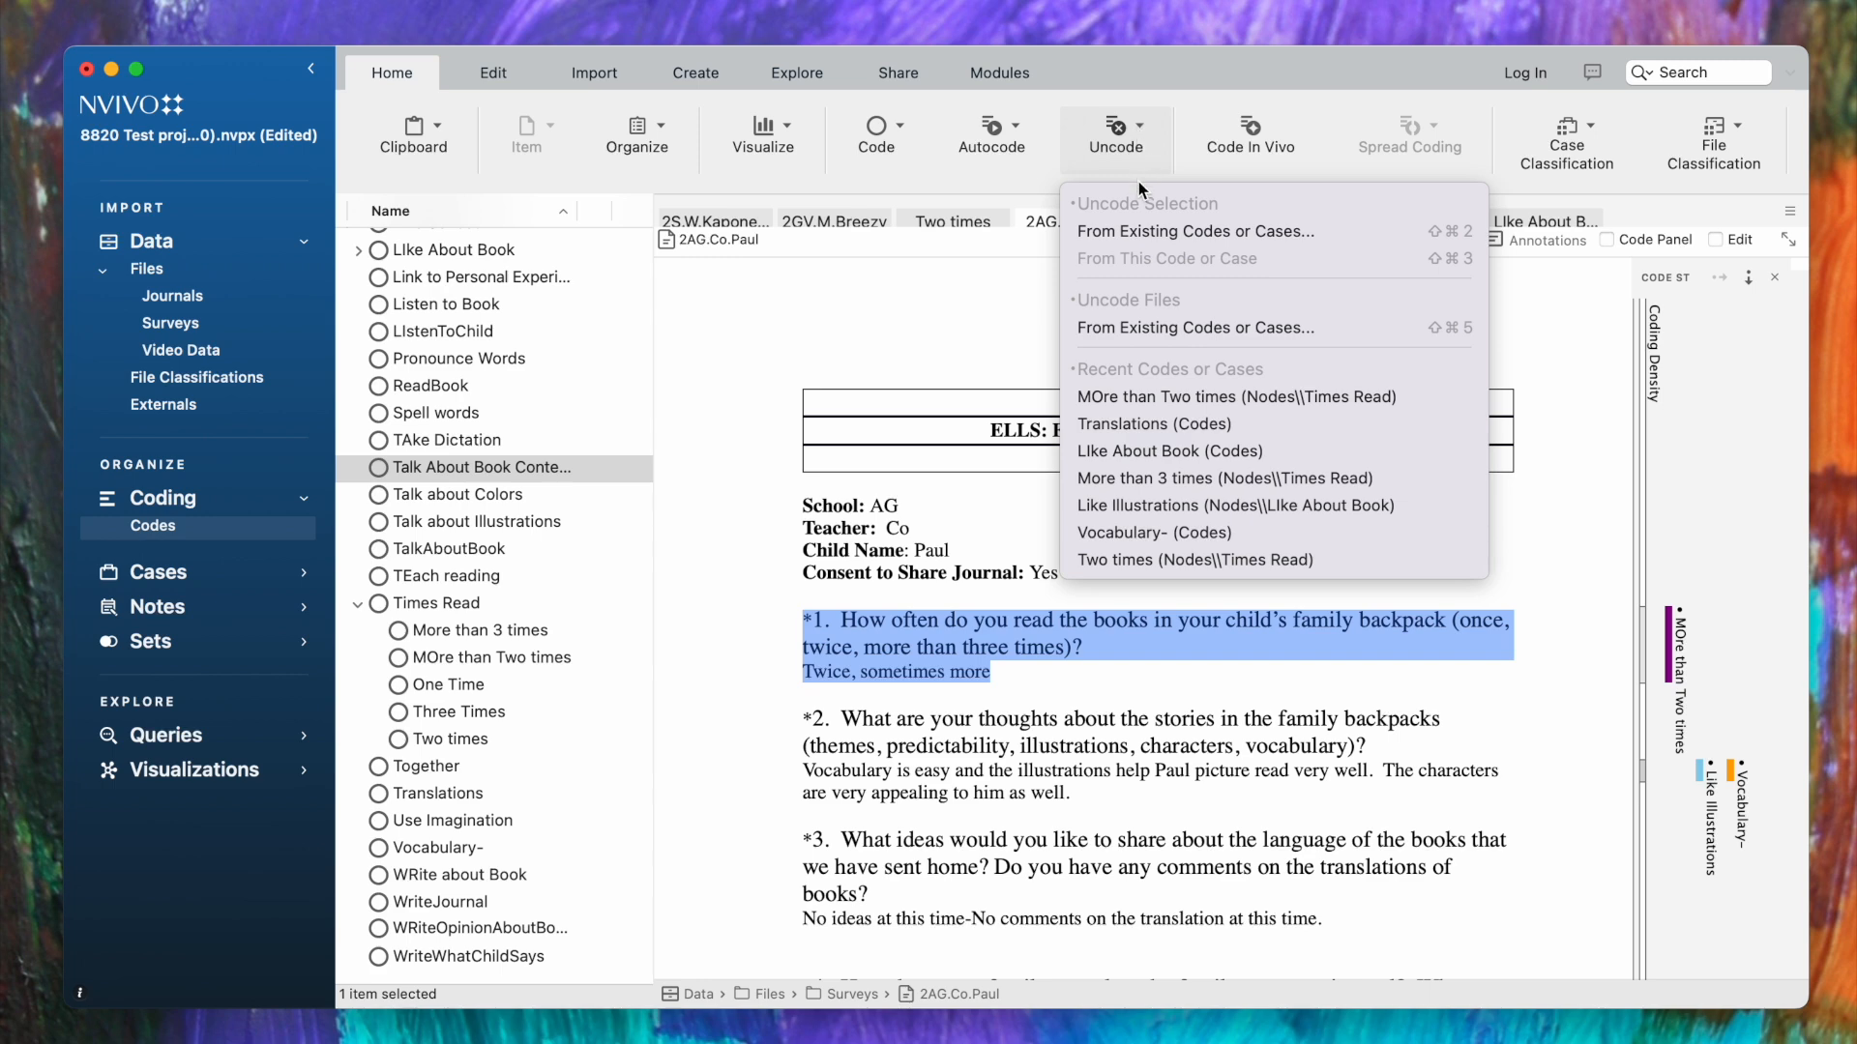
pyautogui.click(1139, 235)
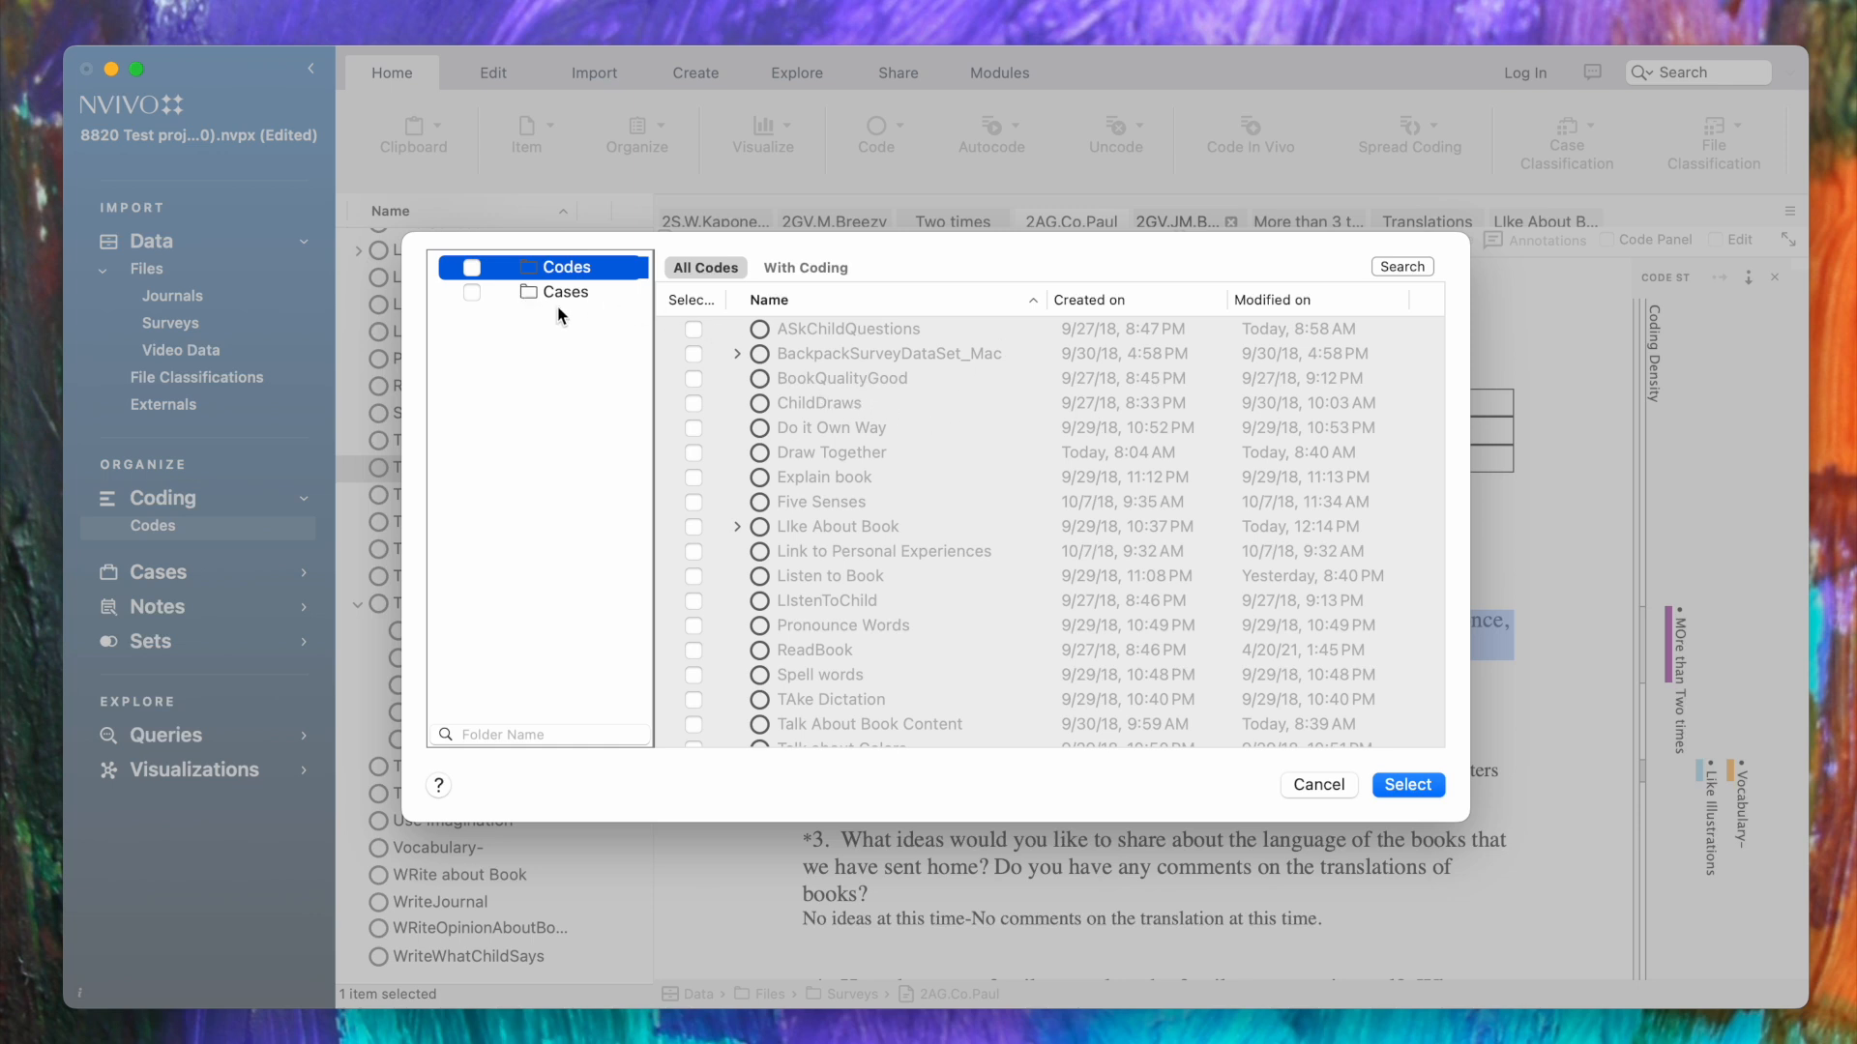
pyautogui.scroll(-10, 733, 411)
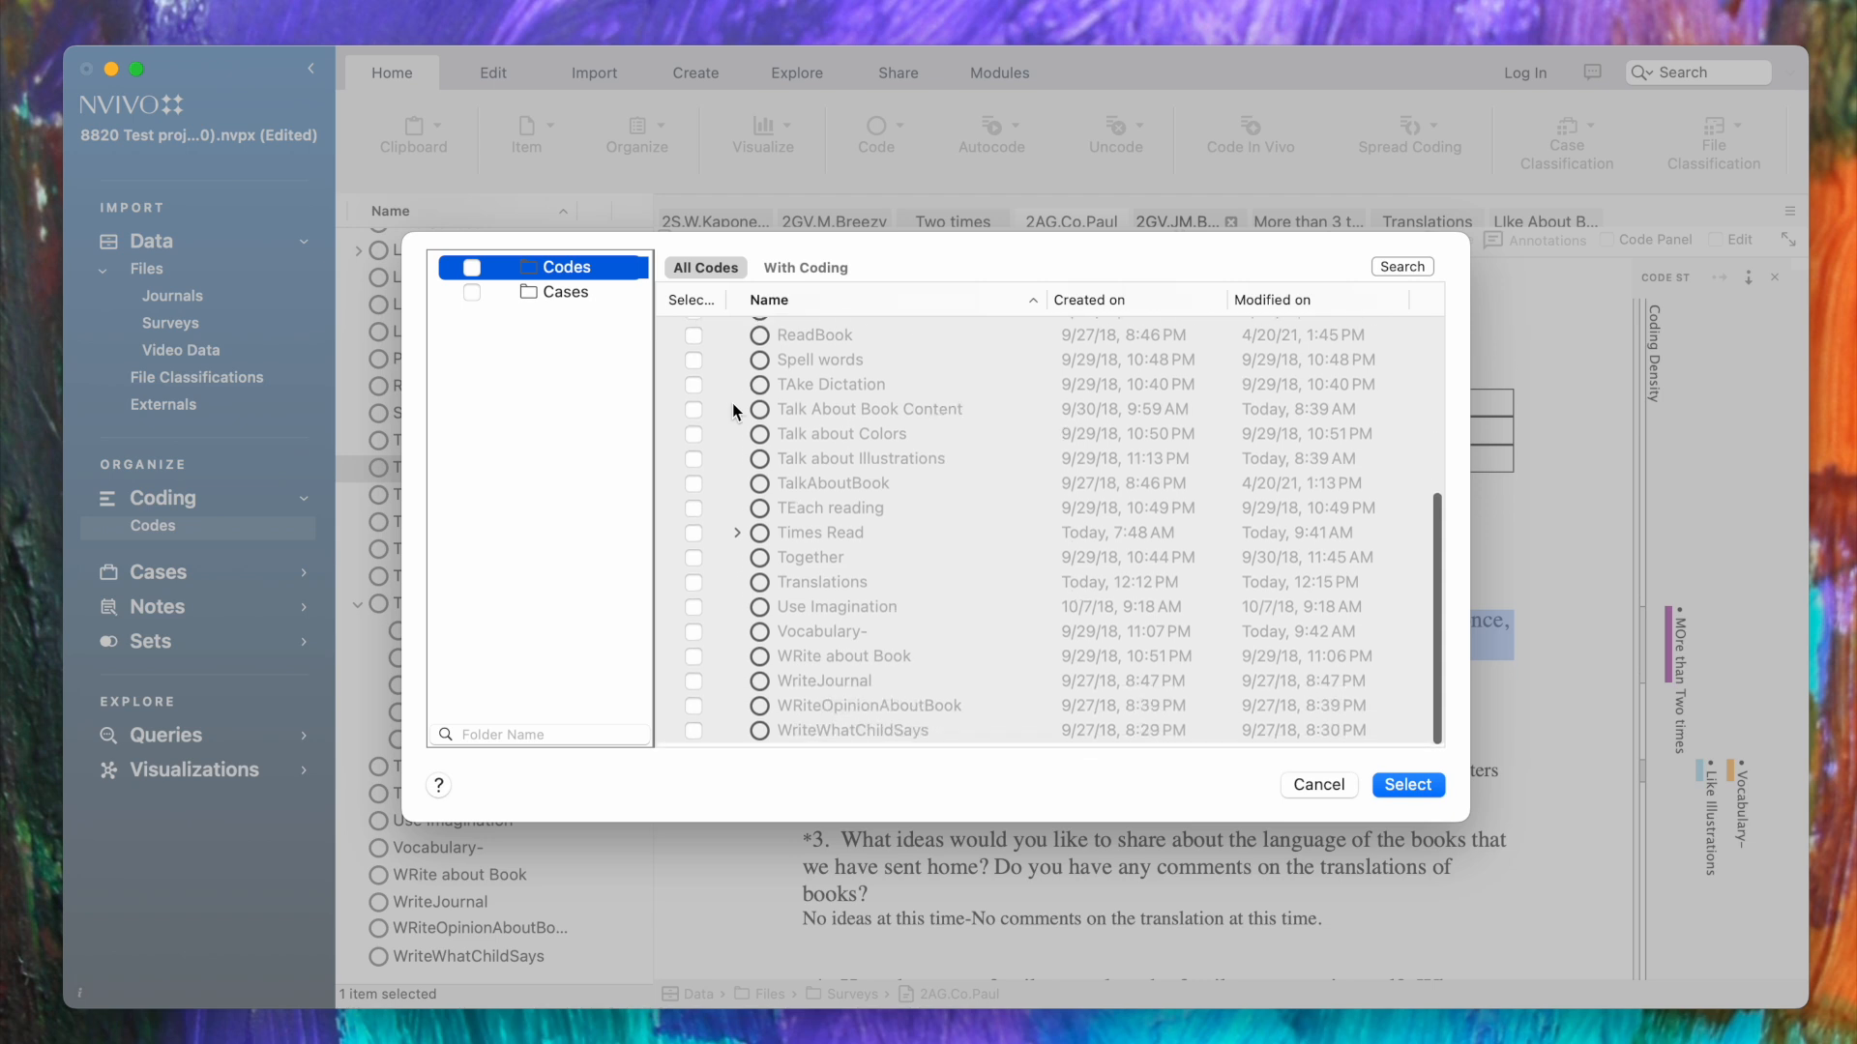
pyautogui.scroll(10, 733, 411)
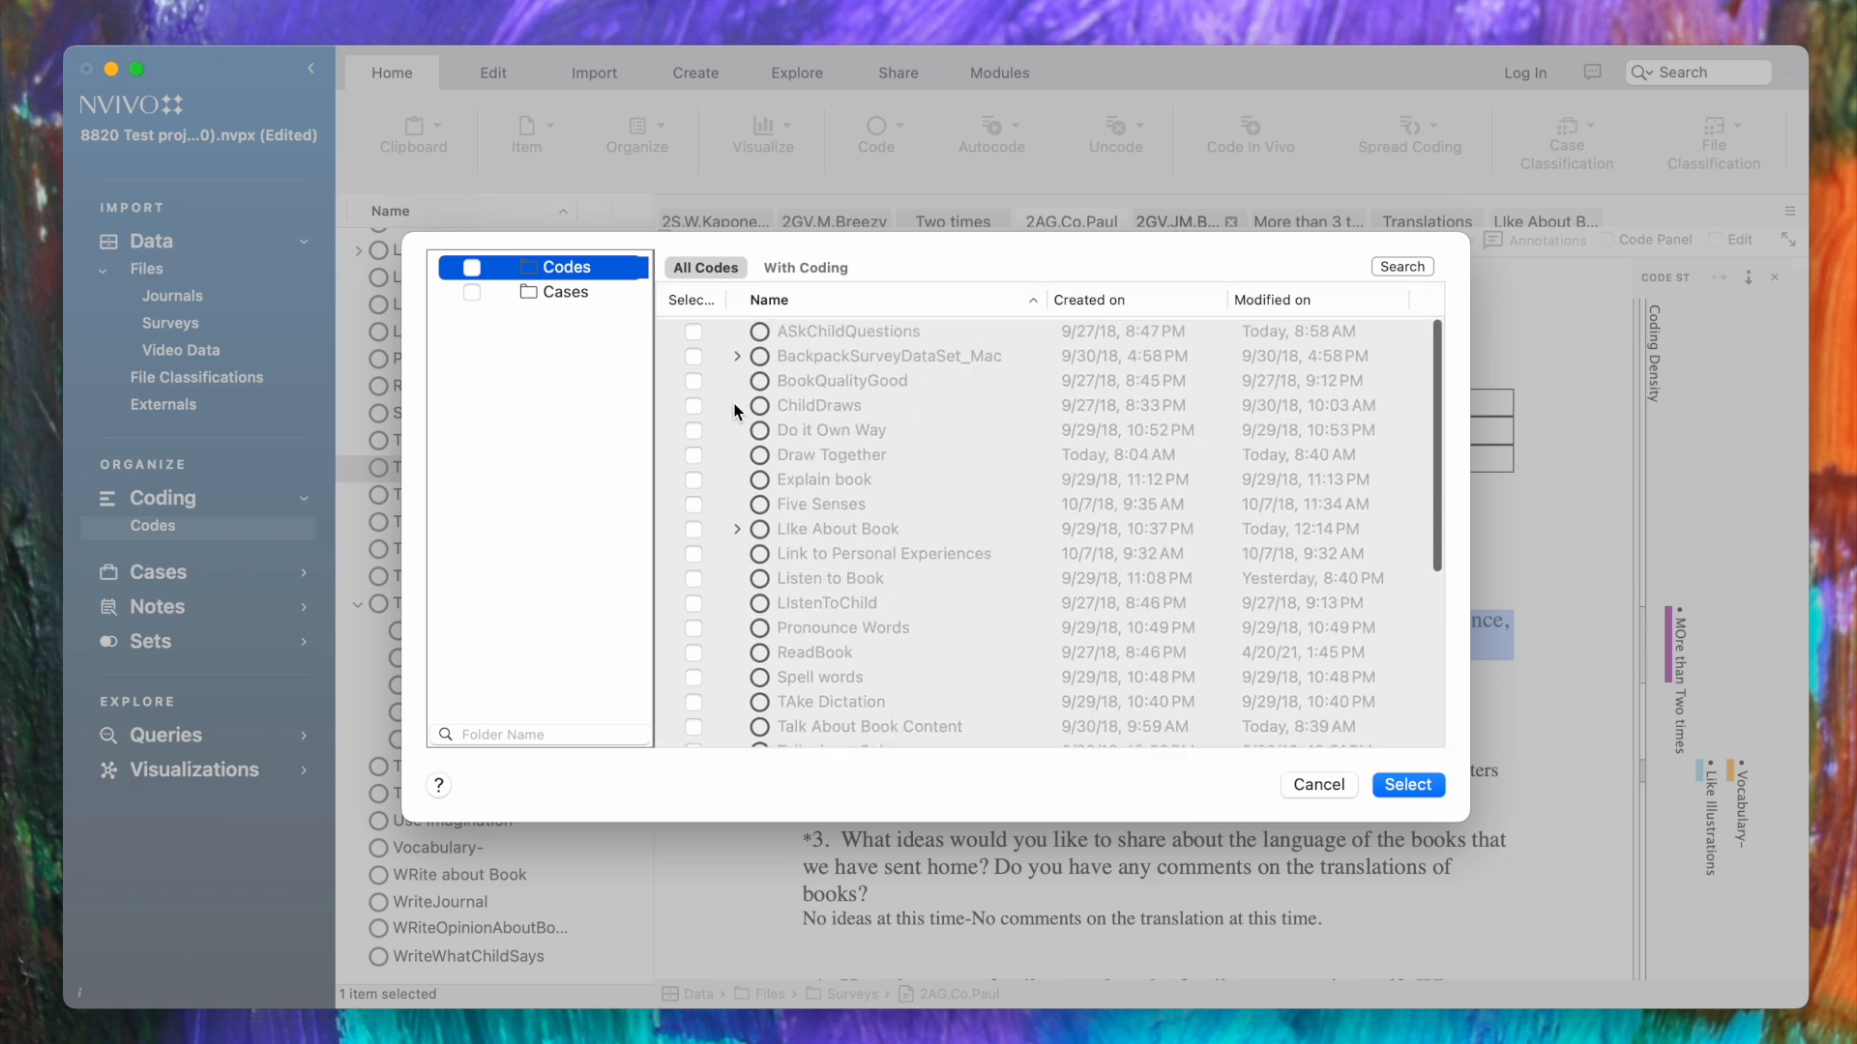
pyautogui.scroll(-10, 736, 412)
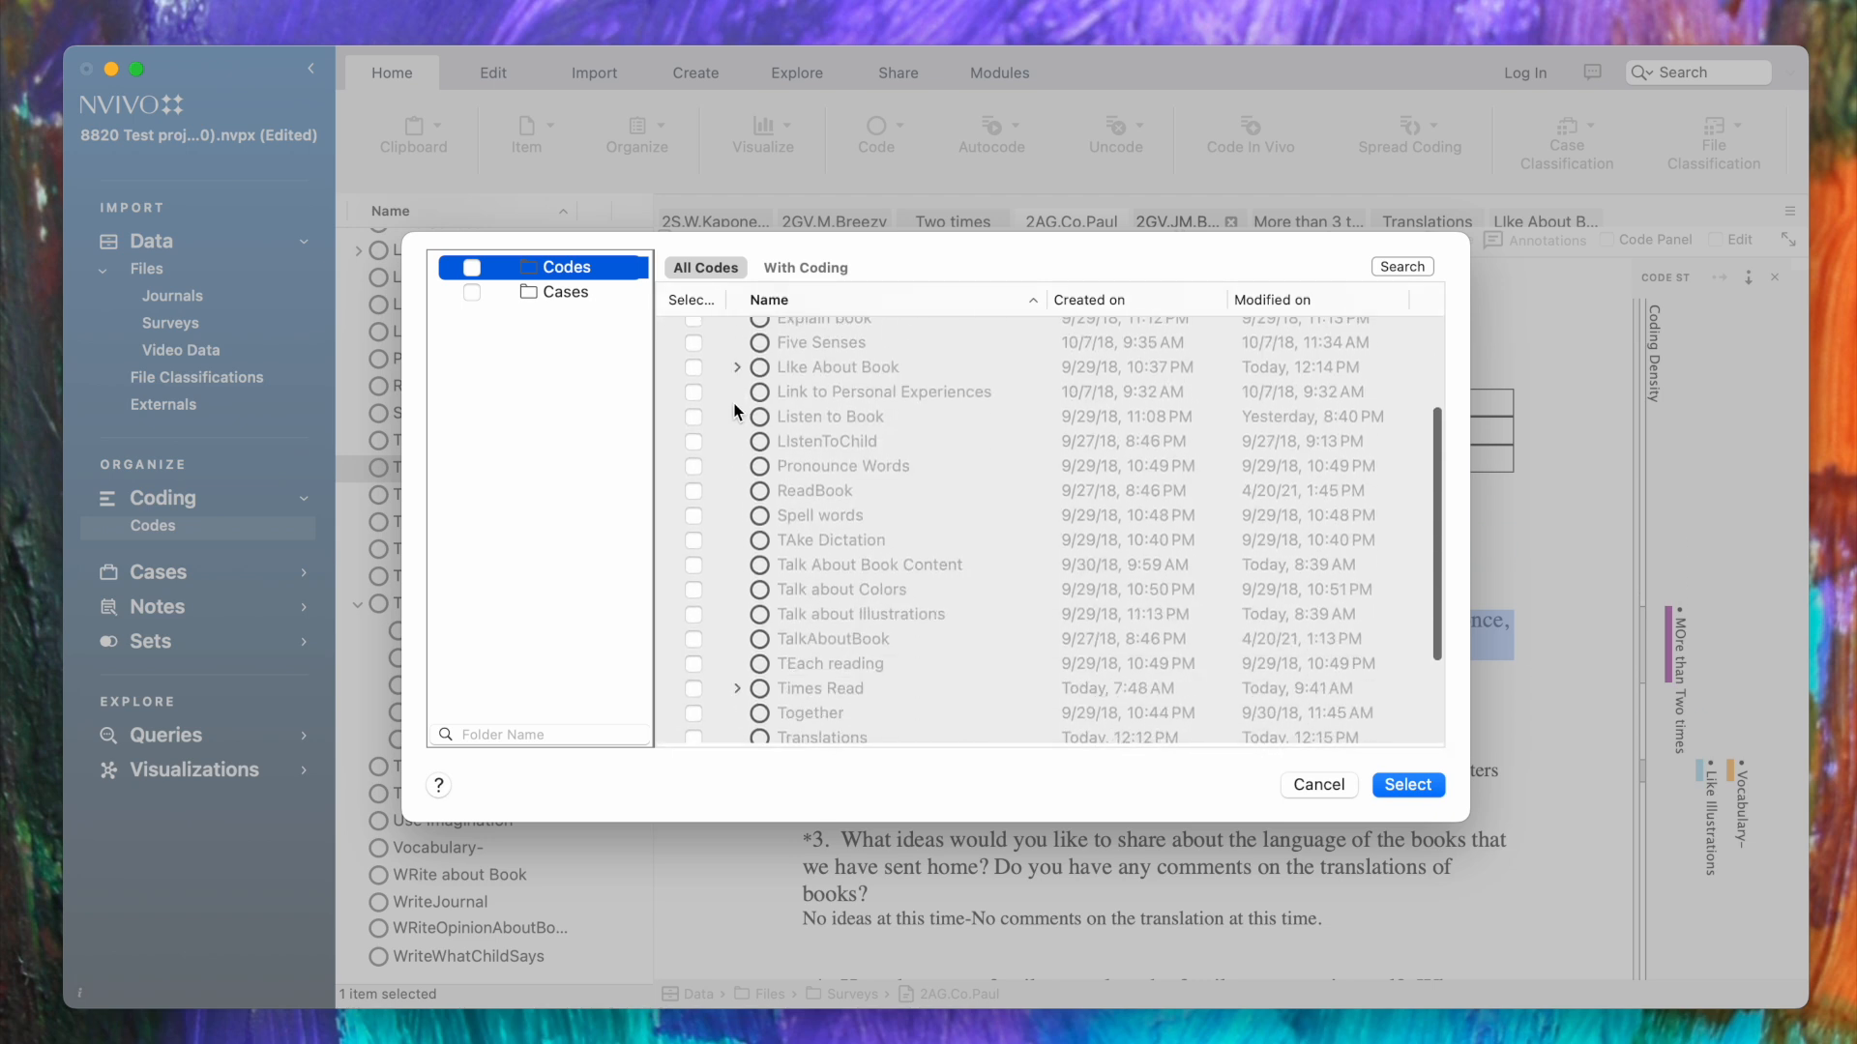
pyautogui.click(737, 586)
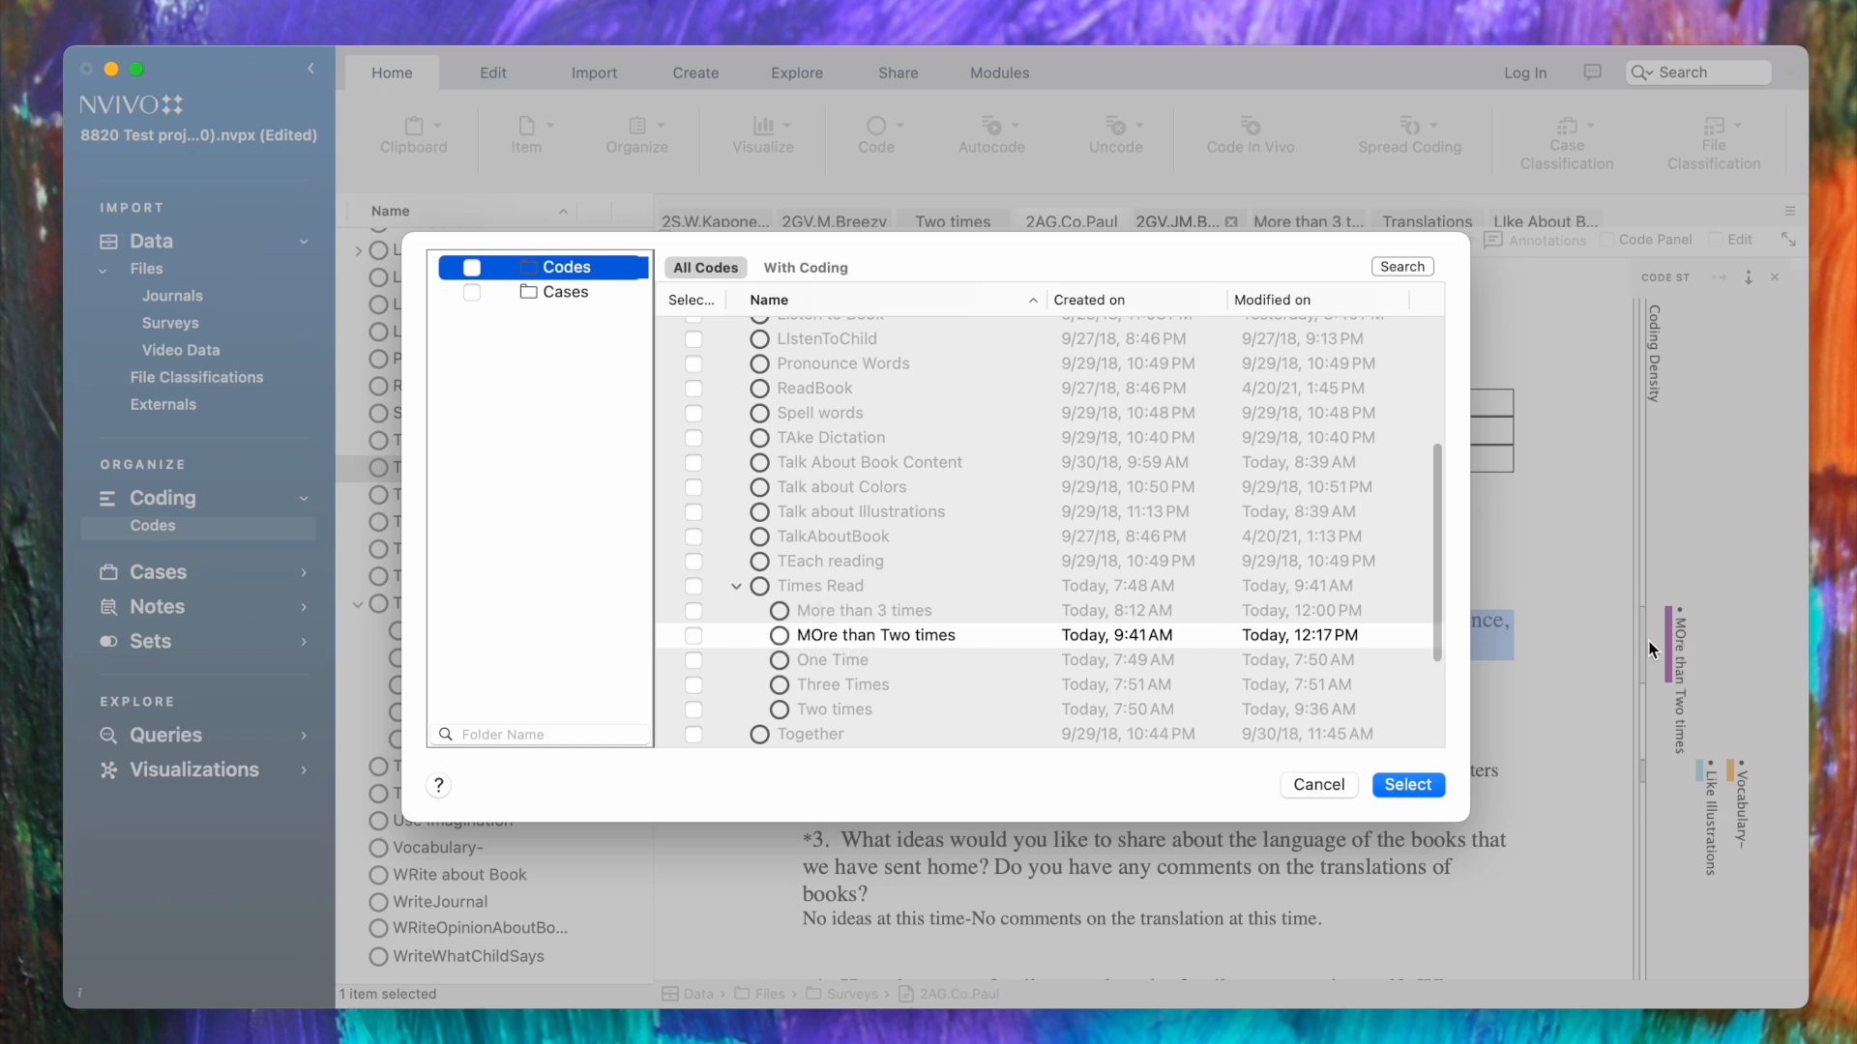
pyautogui.click(702, 637)
pyautogui.click(693, 636)
pyautogui.click(1405, 786)
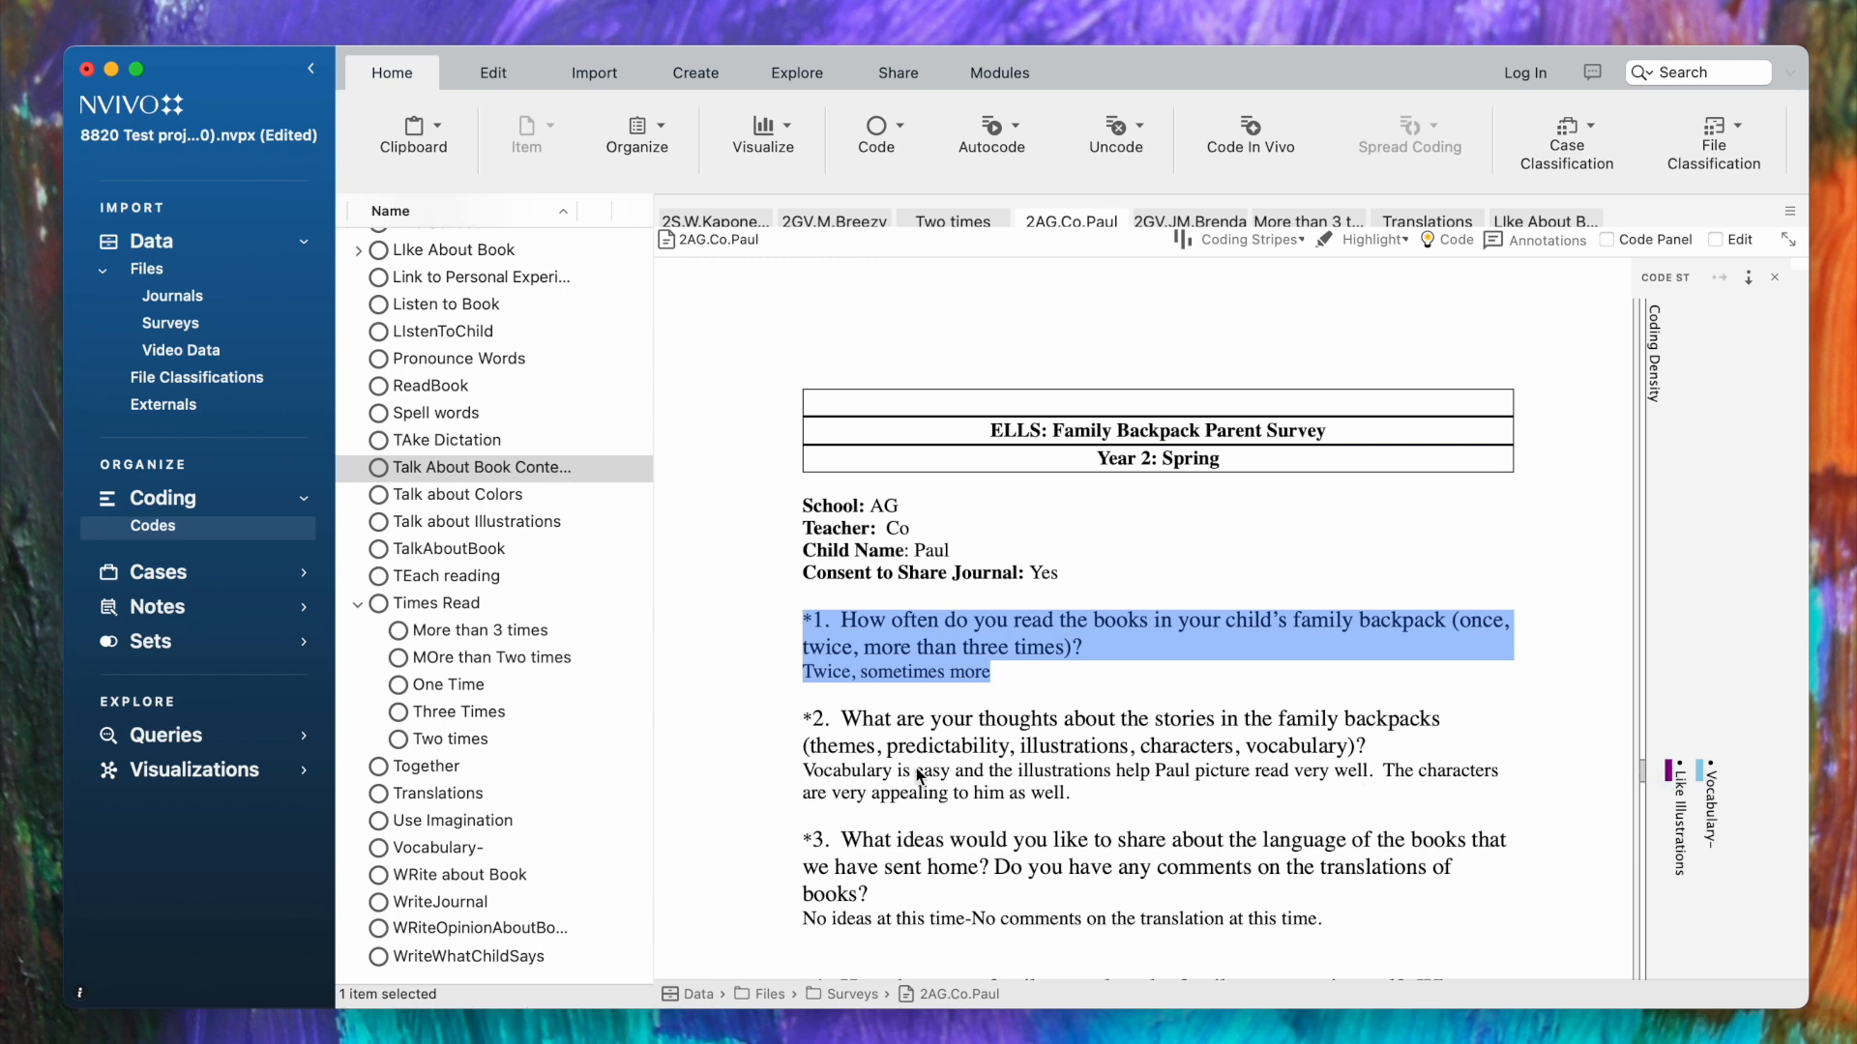
# - Highlight the Like Illustrations coding in the question 2 answer from its coding stripe and uncode it there
pyautogui.moveTo(808, 774); pyautogui.dragTo(1117, 778)
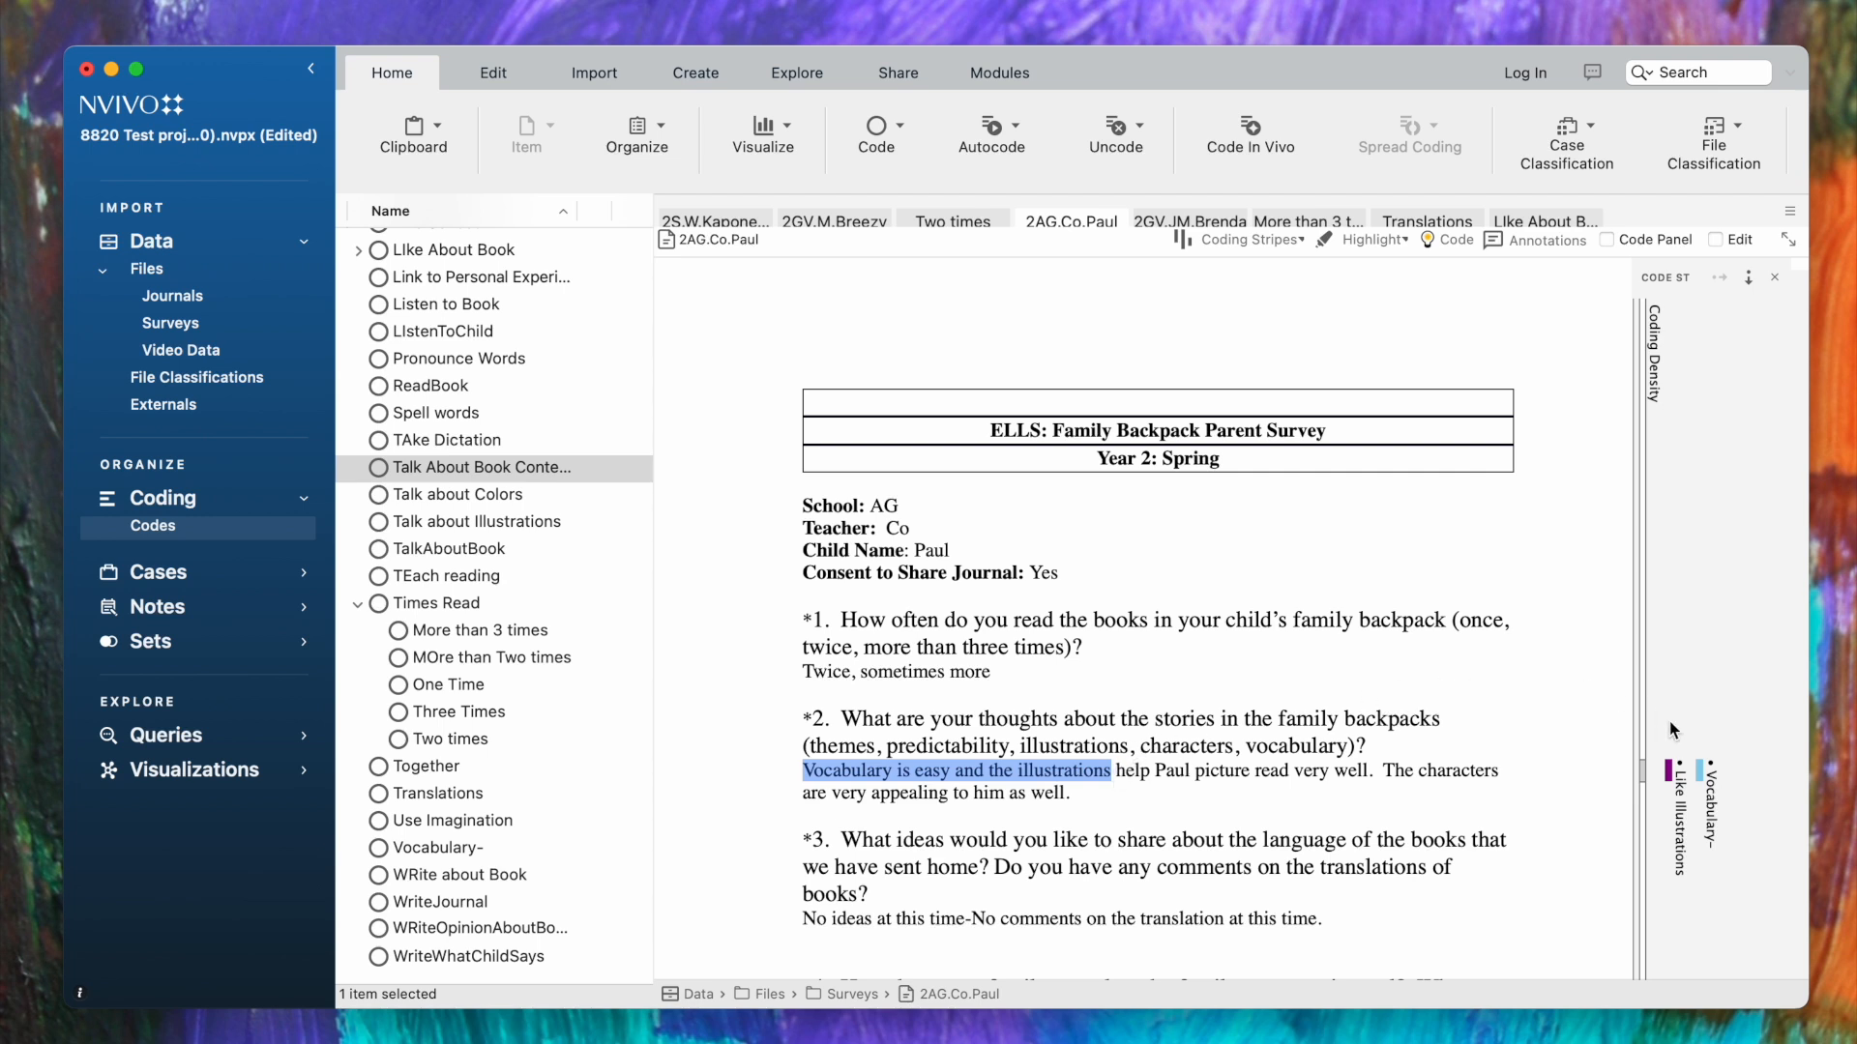
pyautogui.click(1672, 773)
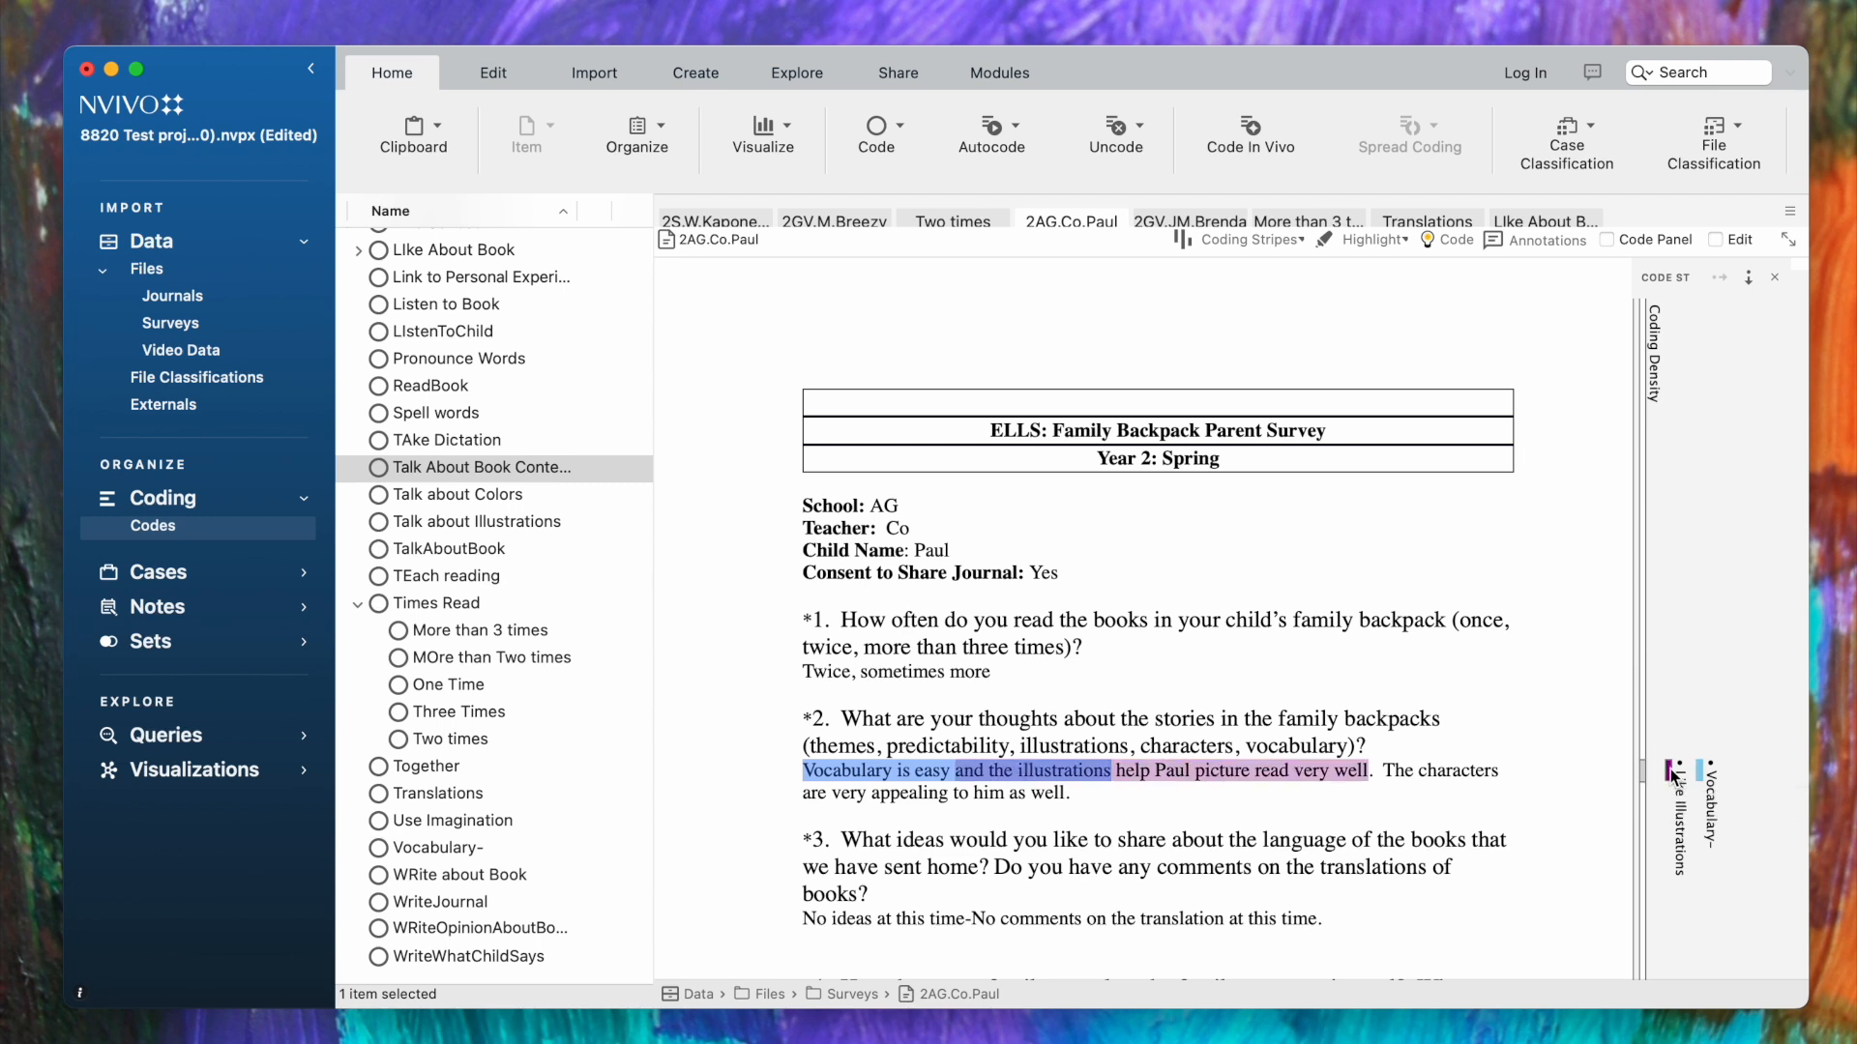
pyautogui.rightClick(1672, 774)
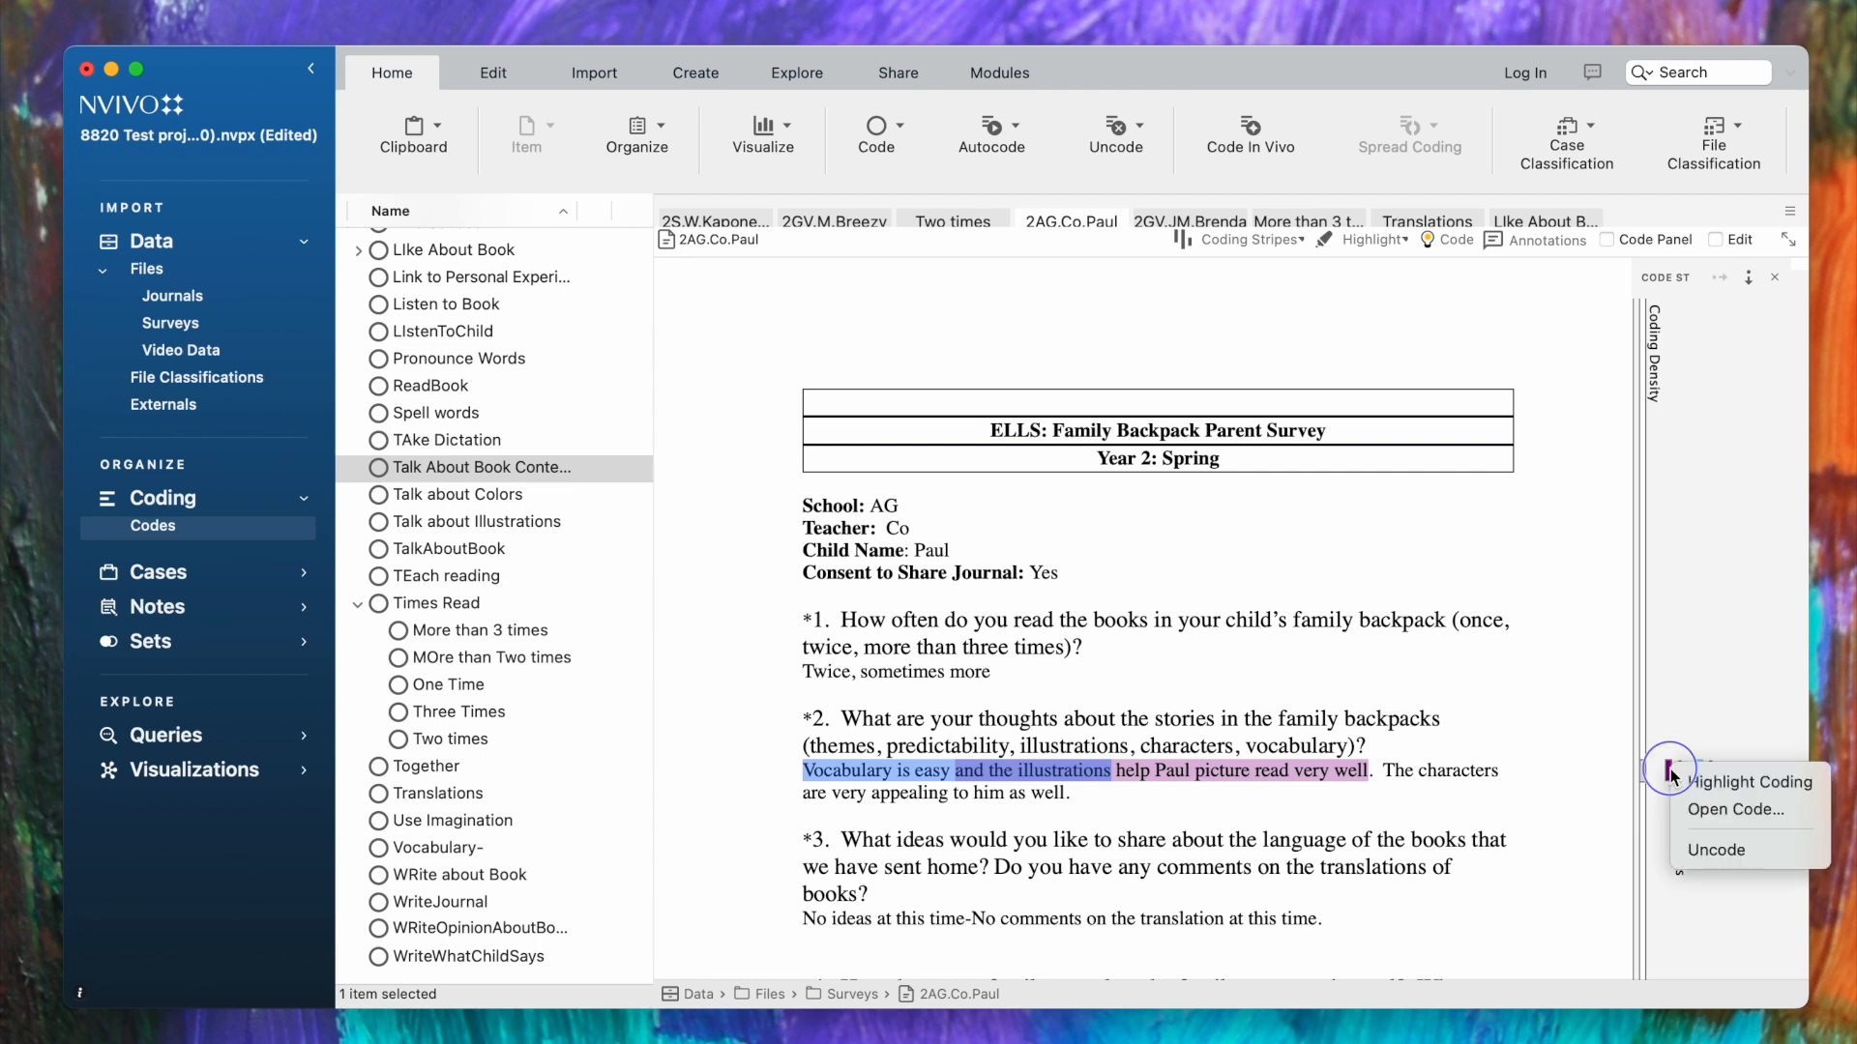
pyautogui.click(1696, 849)
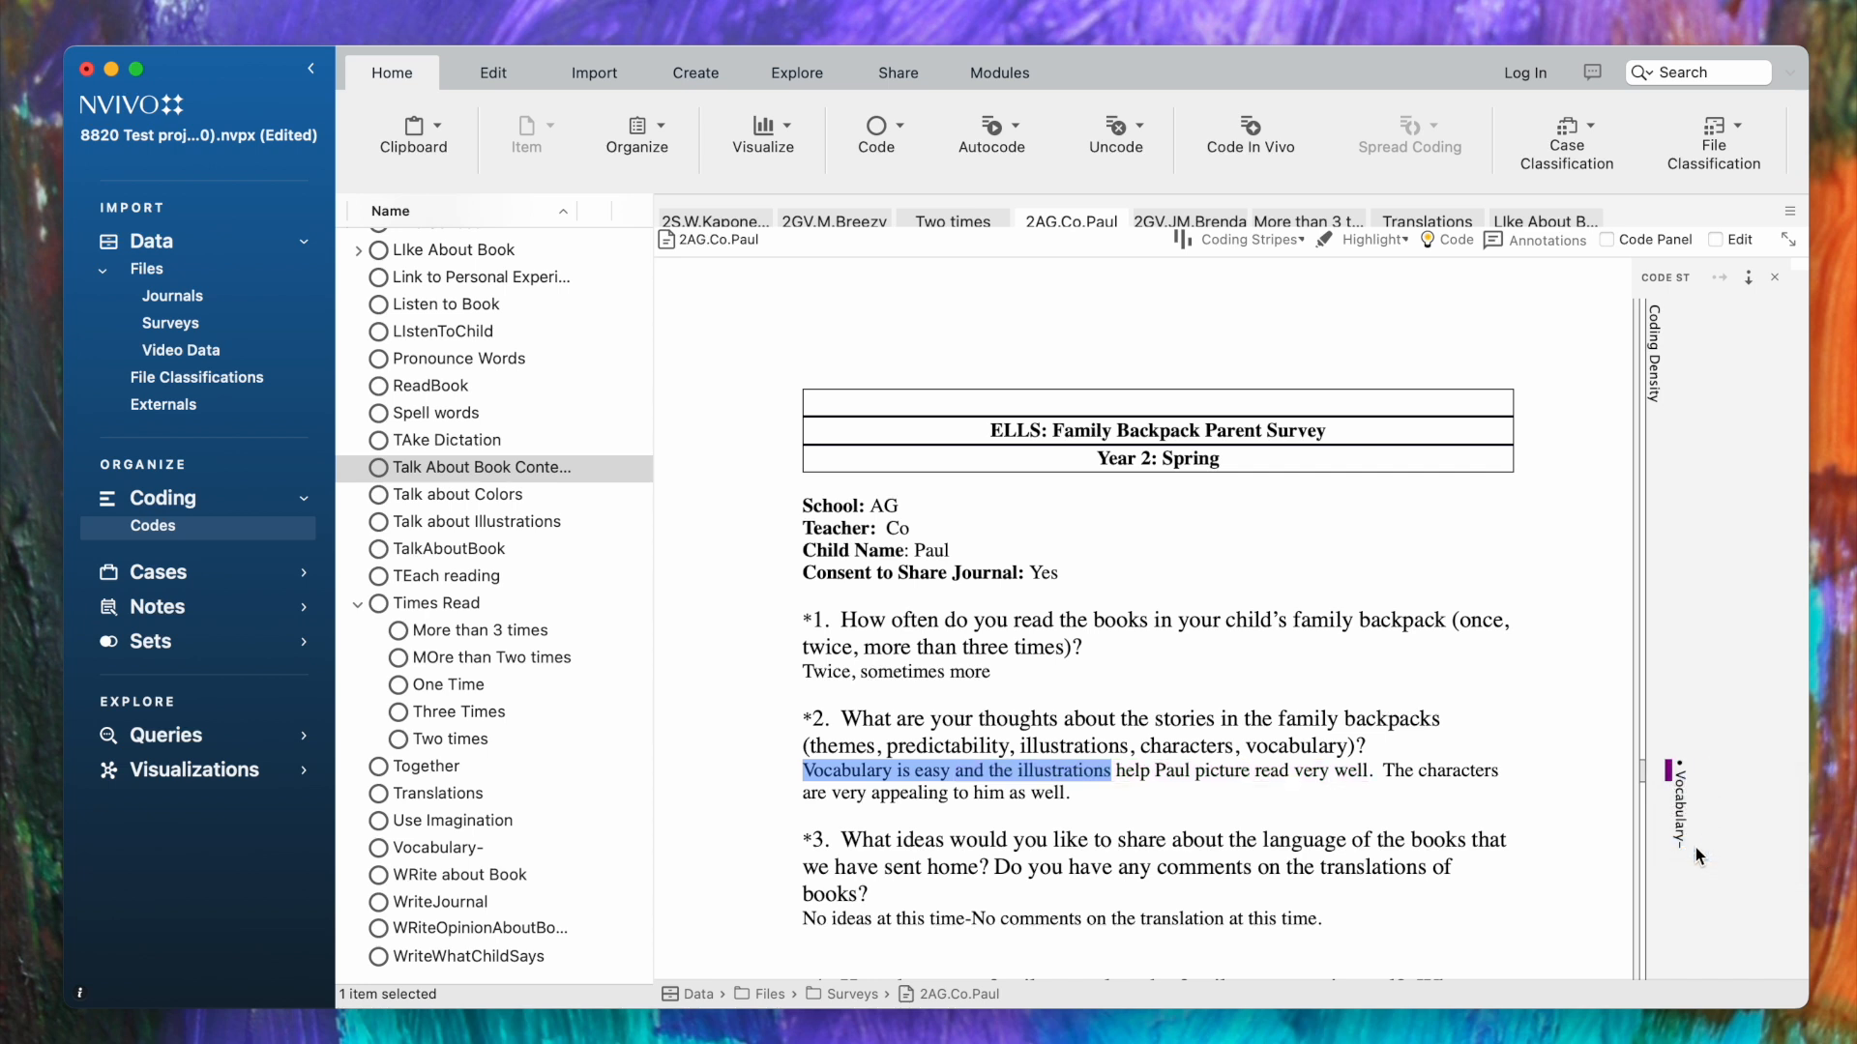
pyautogui.click(1548, 804)
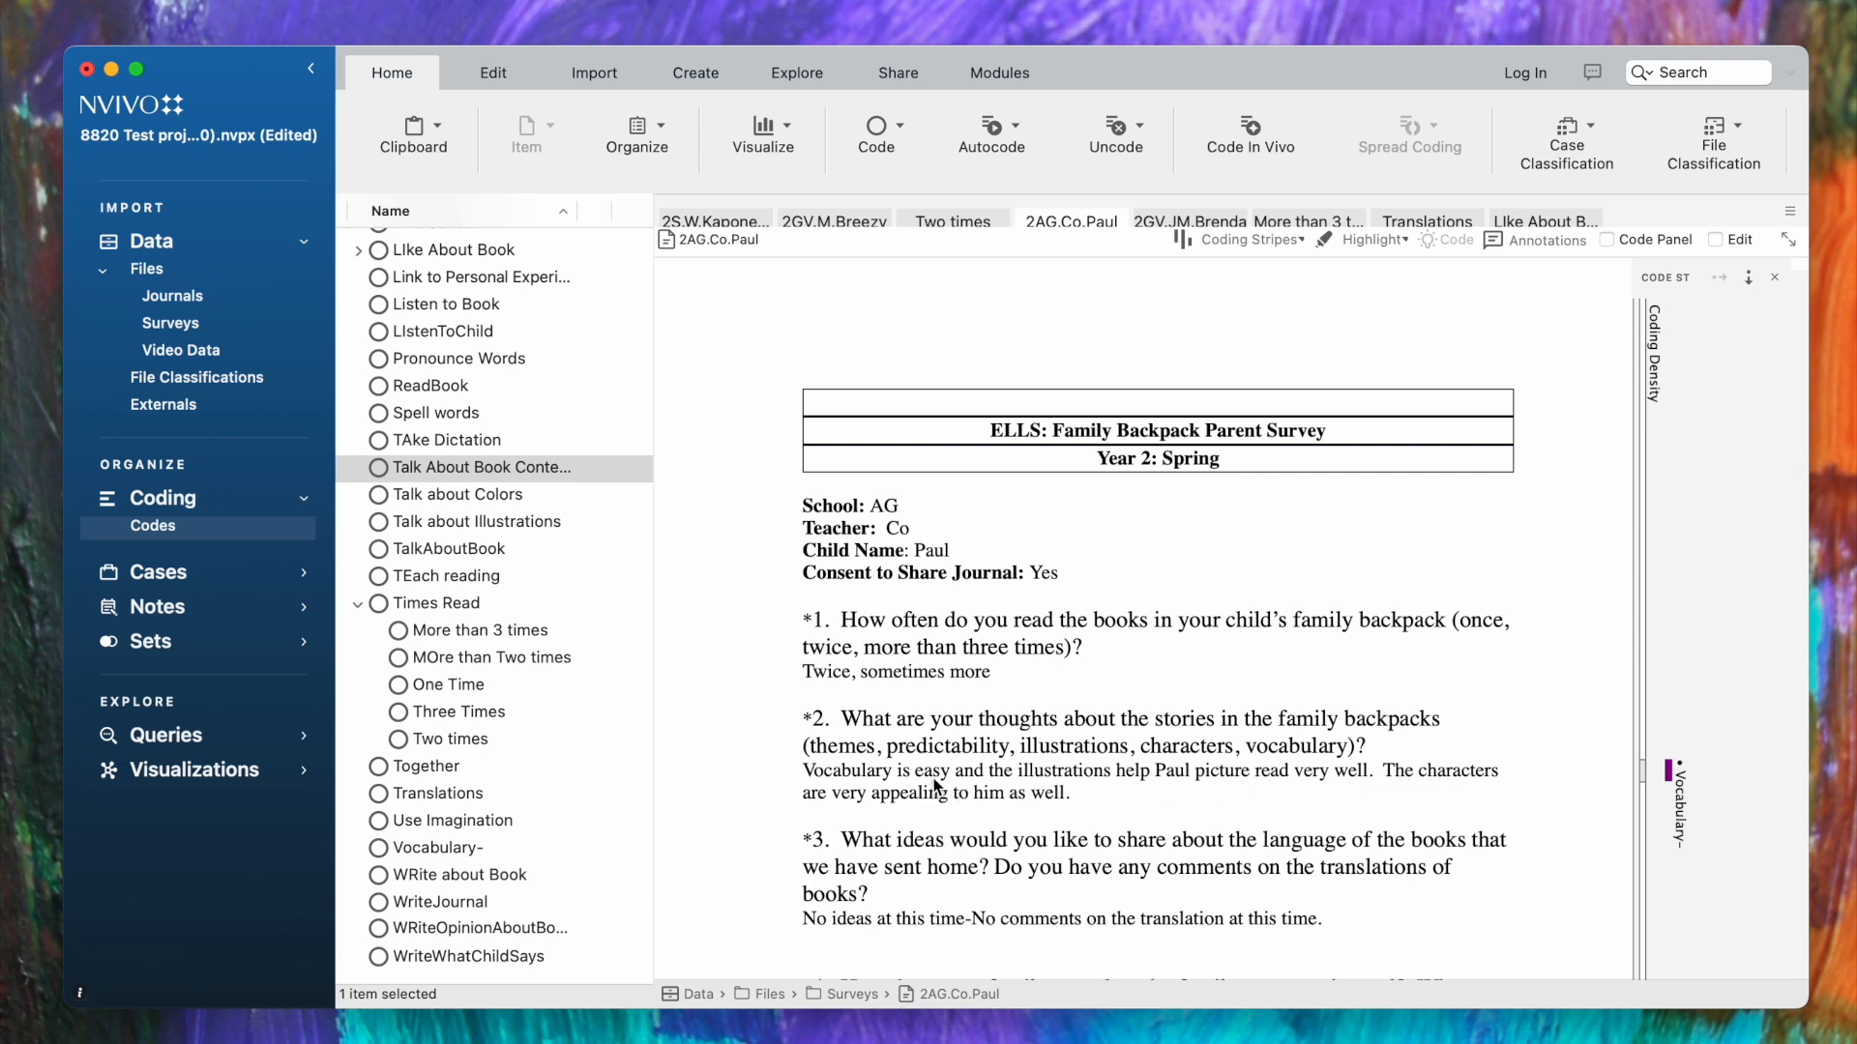
# - Highlight the Vocabulary- coding, select its passage "Vocabulary is easy", and uncode it from the existing code Vocabulary-
pyautogui.click(1667, 775)
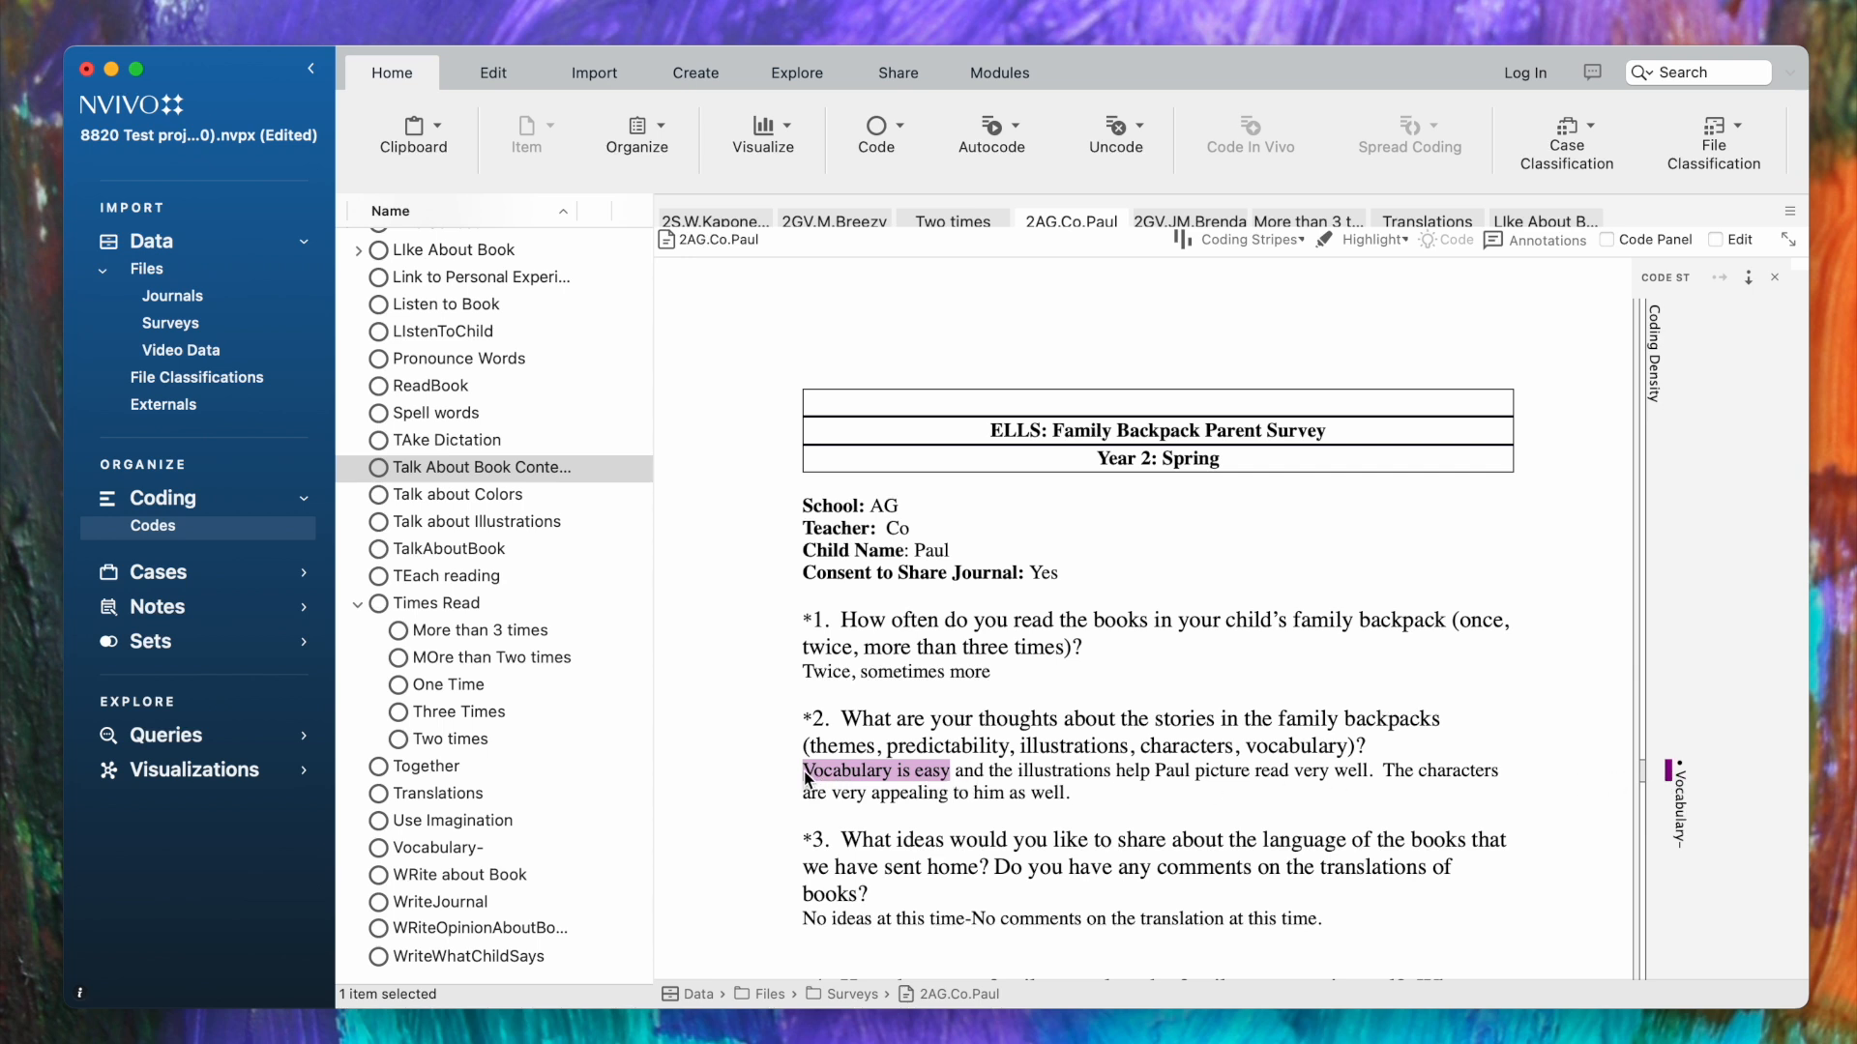
pyautogui.moveTo(807, 777); pyautogui.dragTo(956, 777)
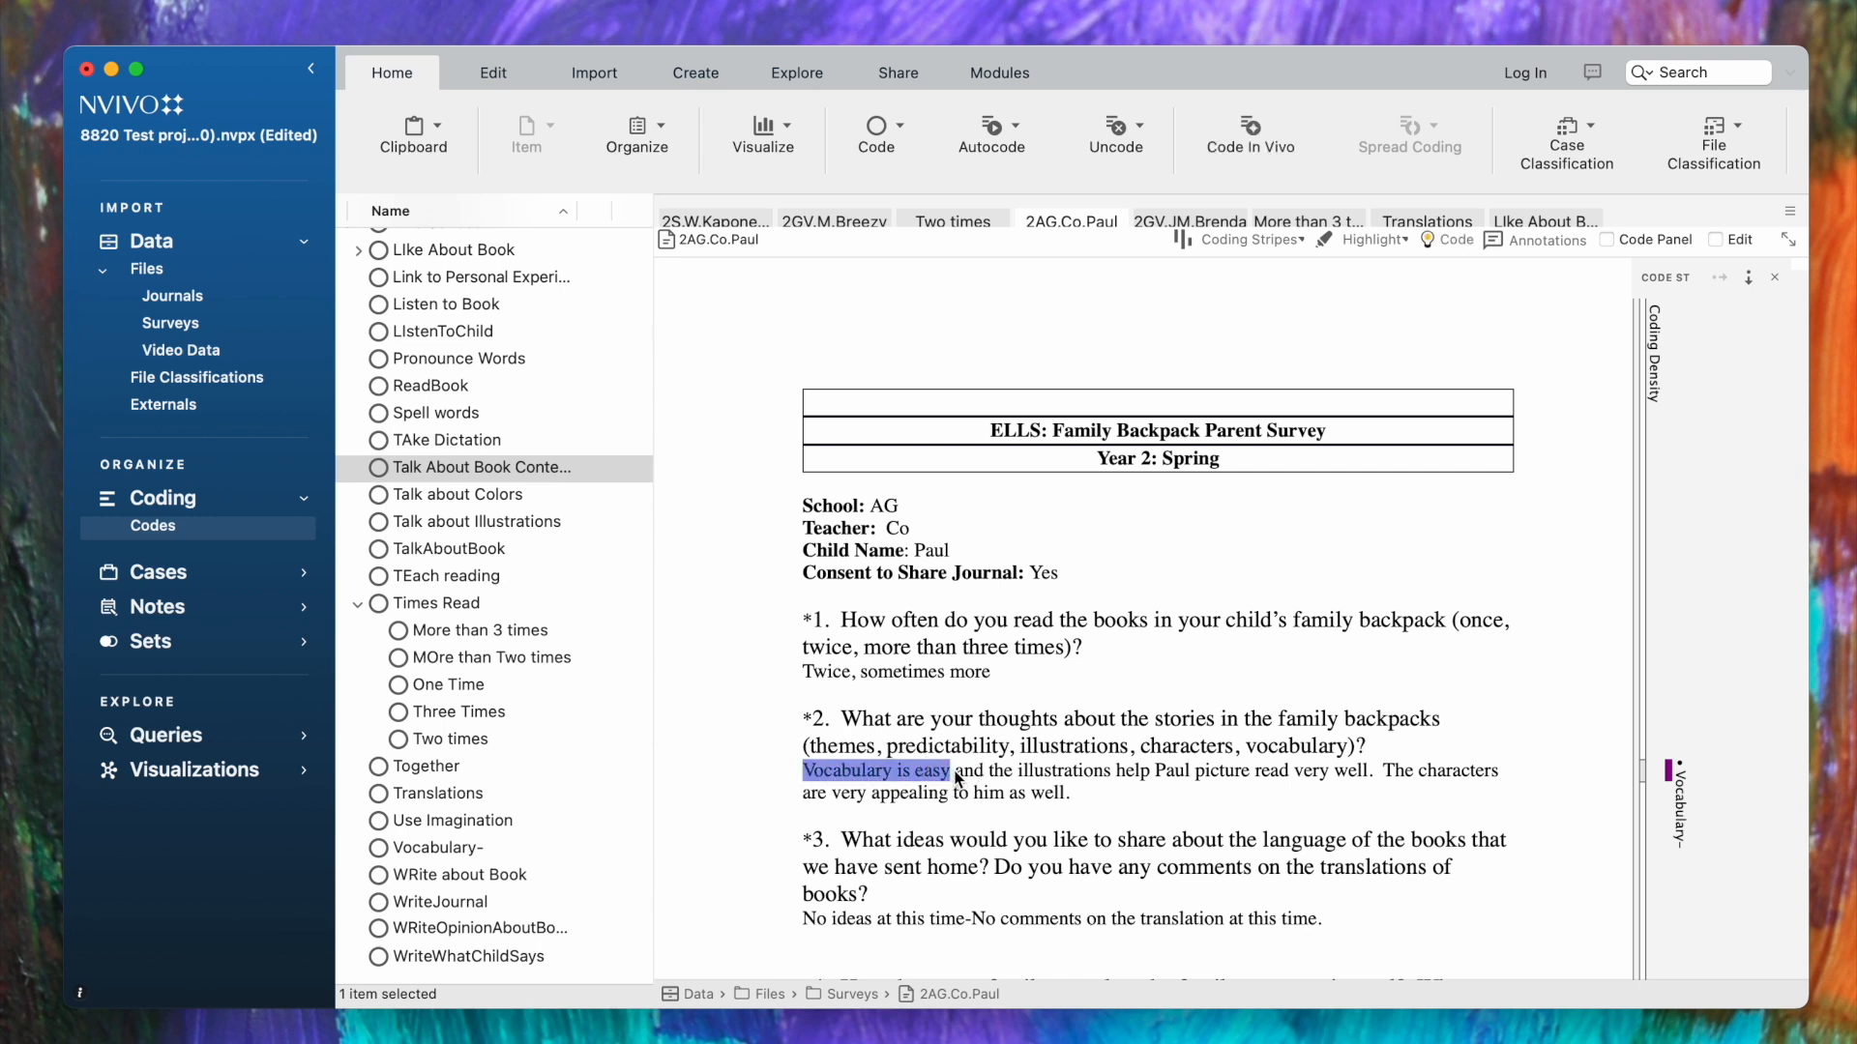
pyautogui.rightClick(950, 783)
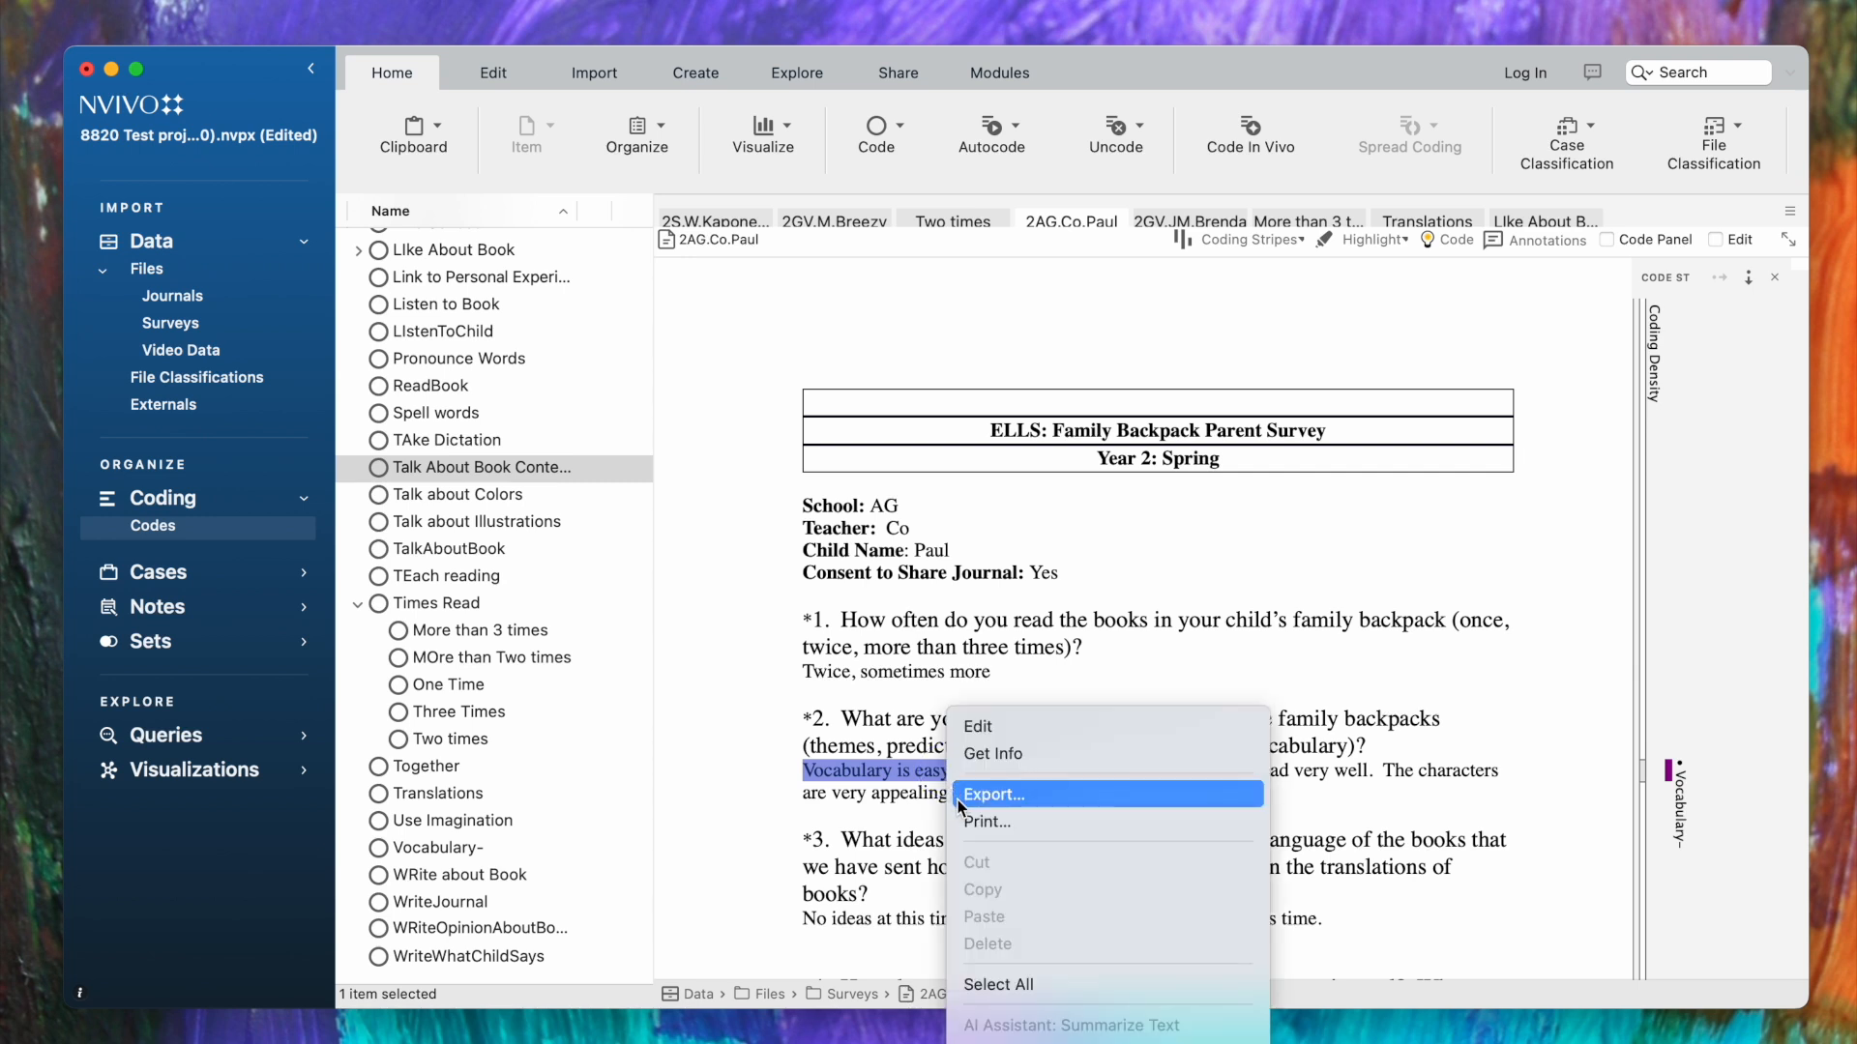
pyautogui.click(1048, 821)
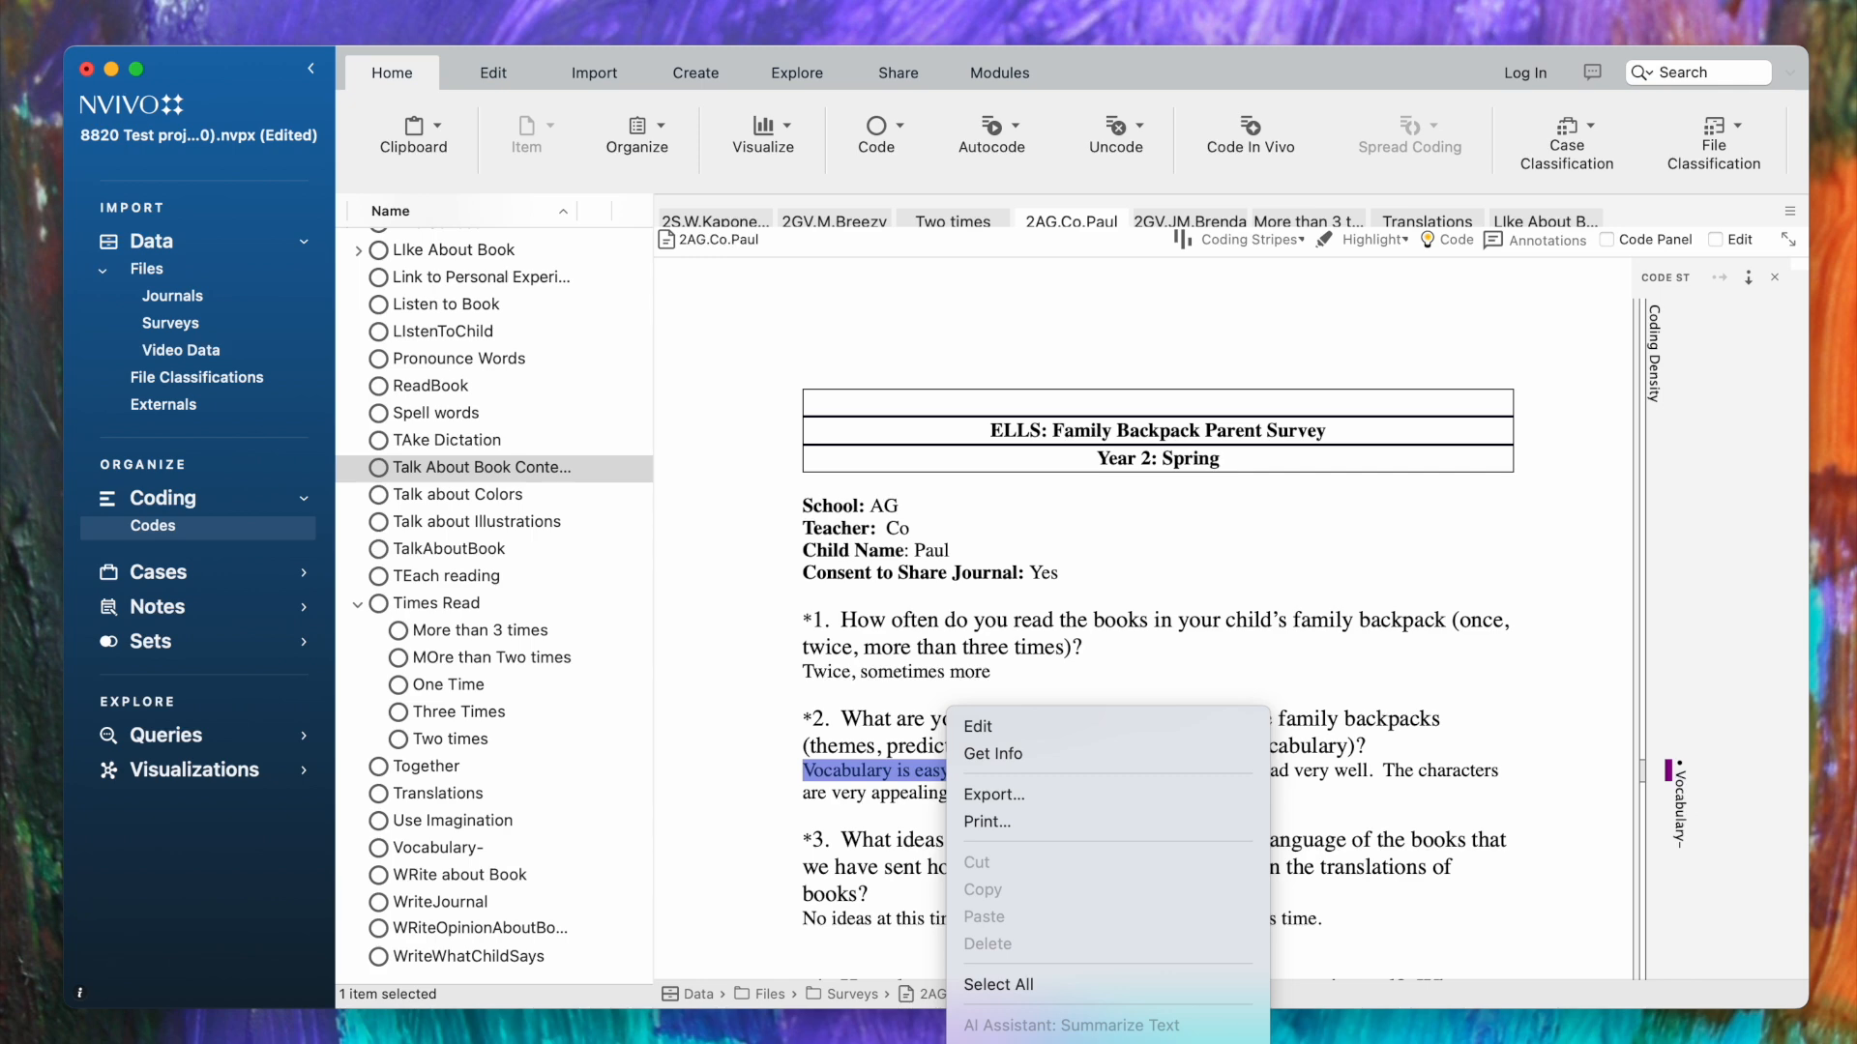
pyautogui.moveTo(1054, 1043)
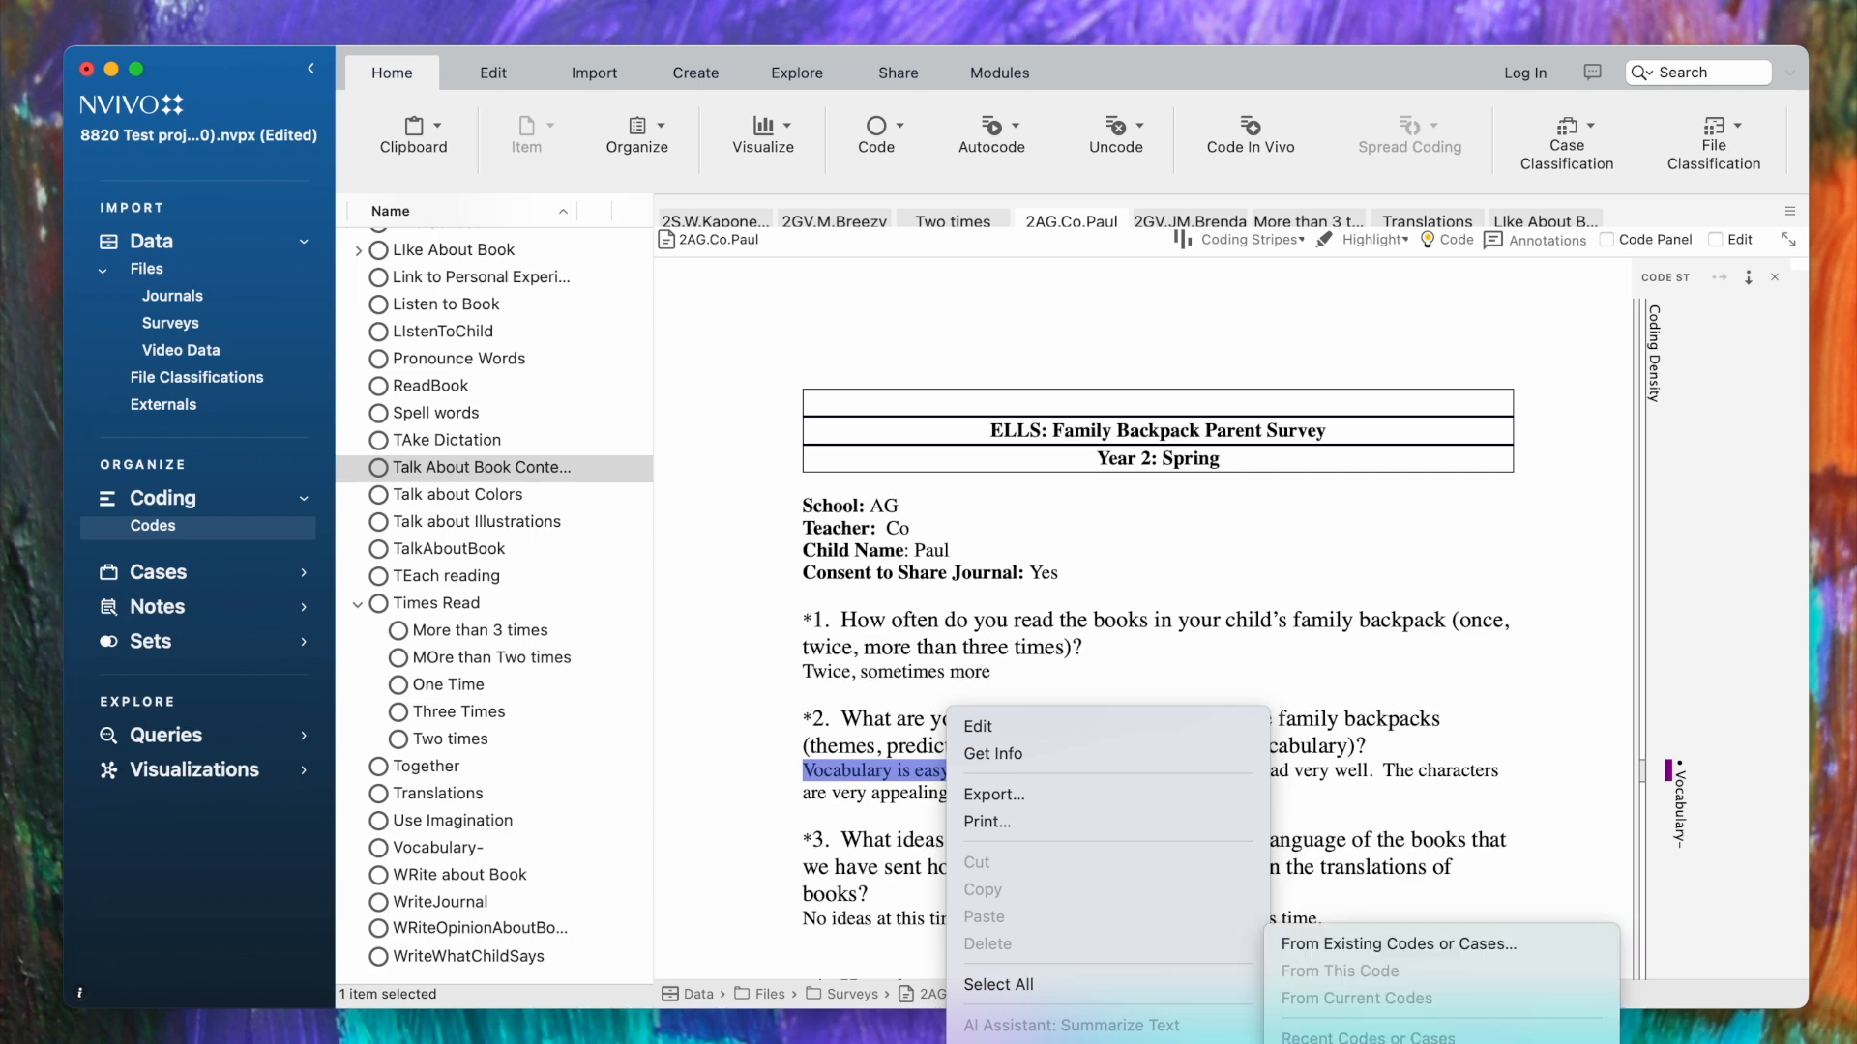
pyautogui.click(1321, 944)
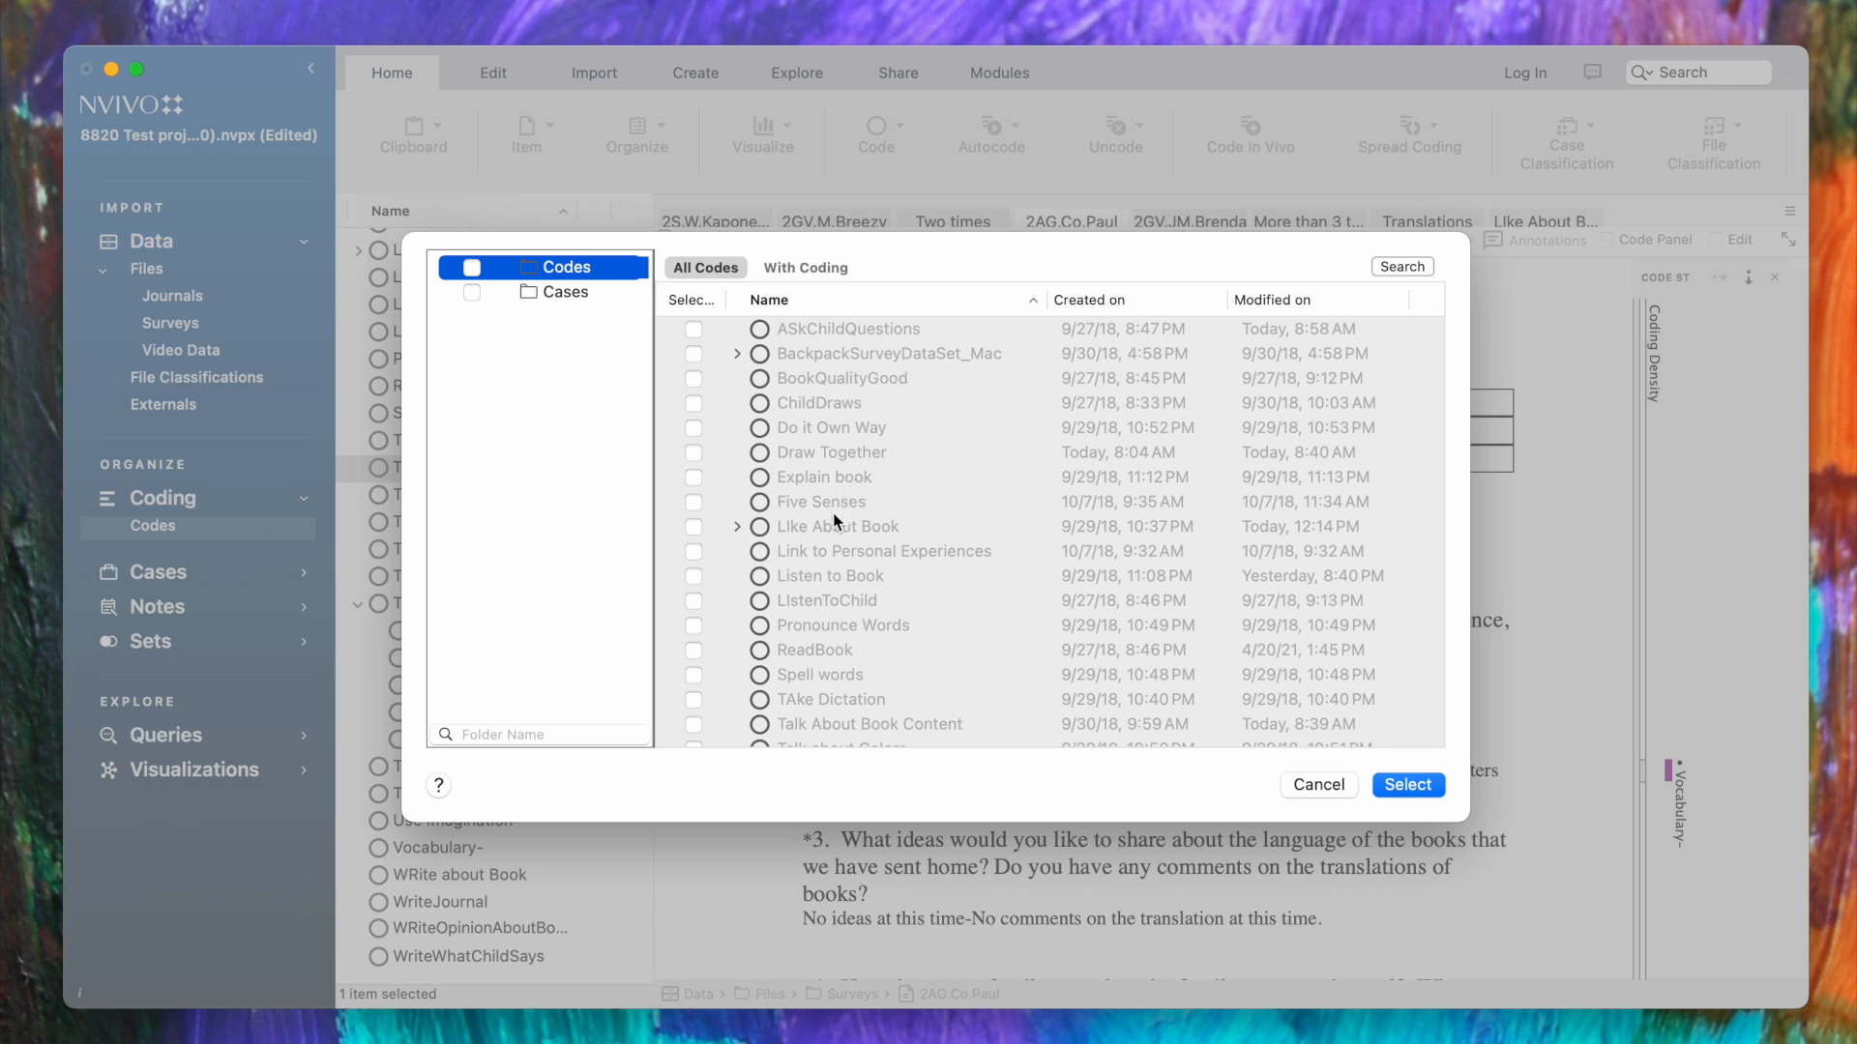
pyautogui.scroll(-5, 834, 525)
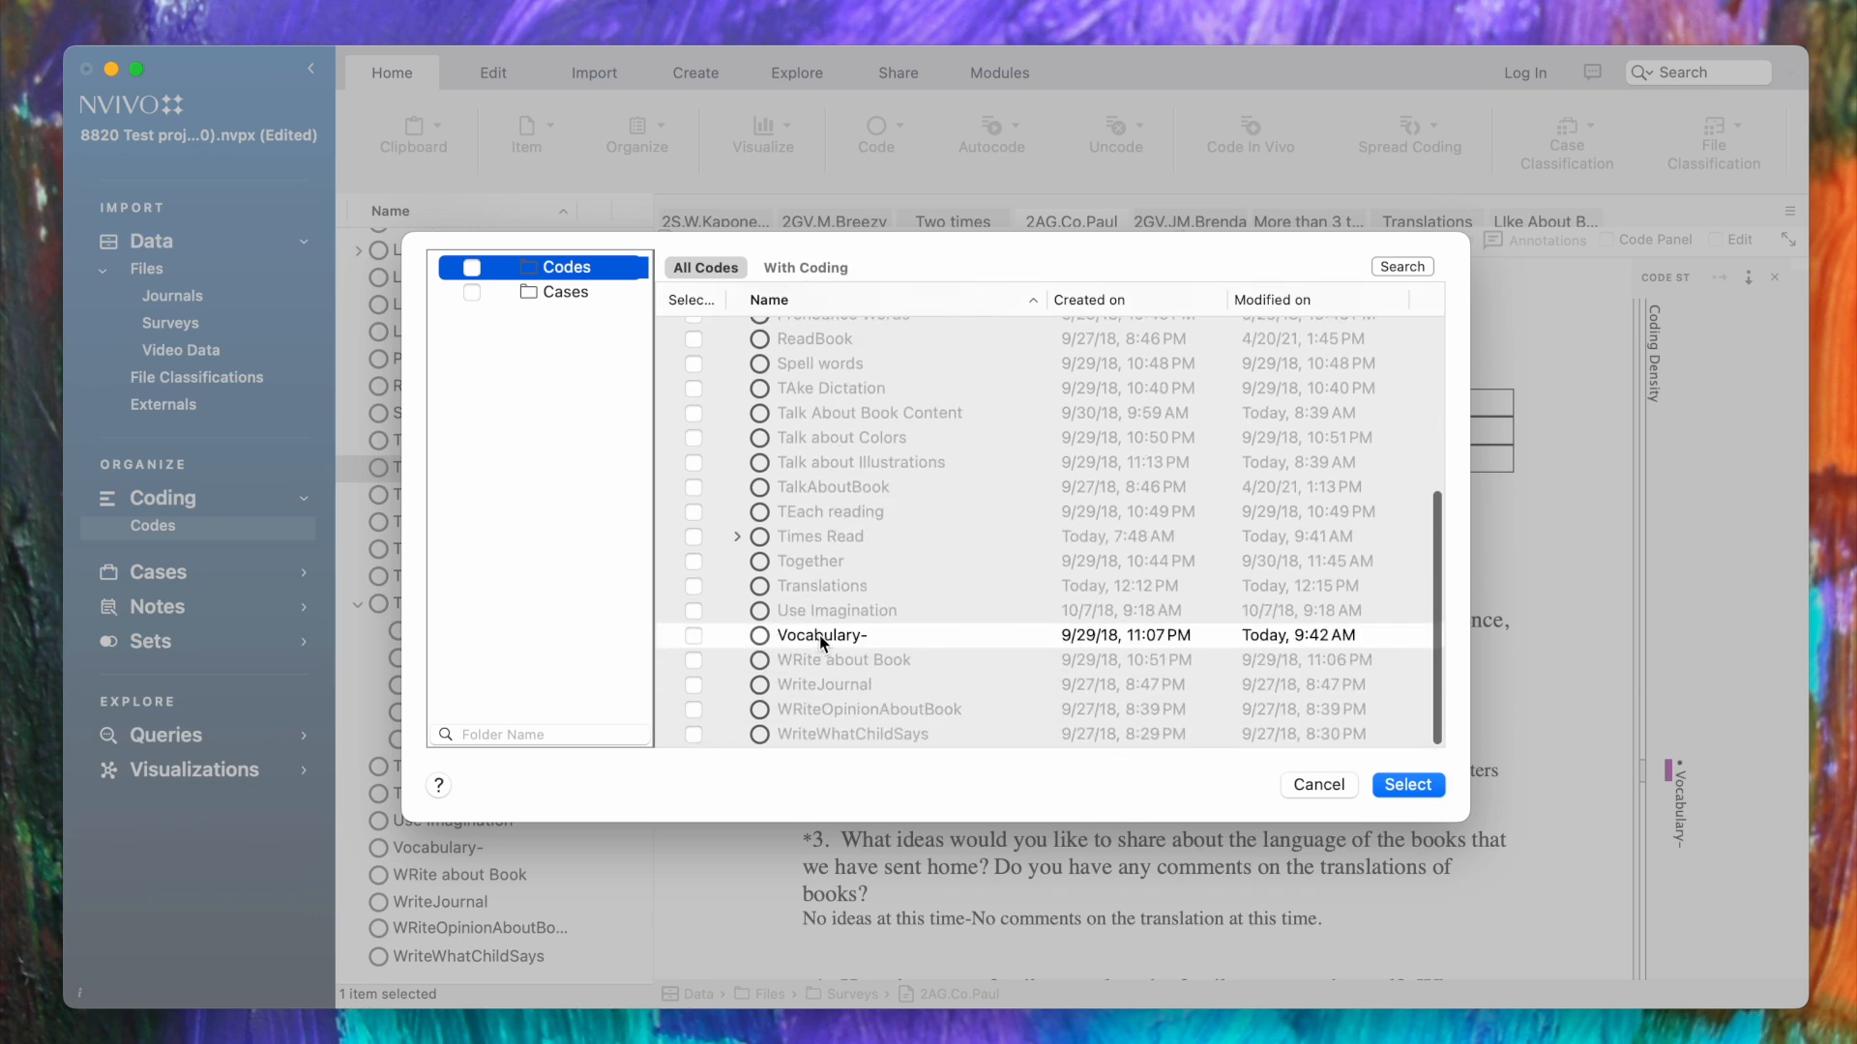
pyautogui.click(695, 636)
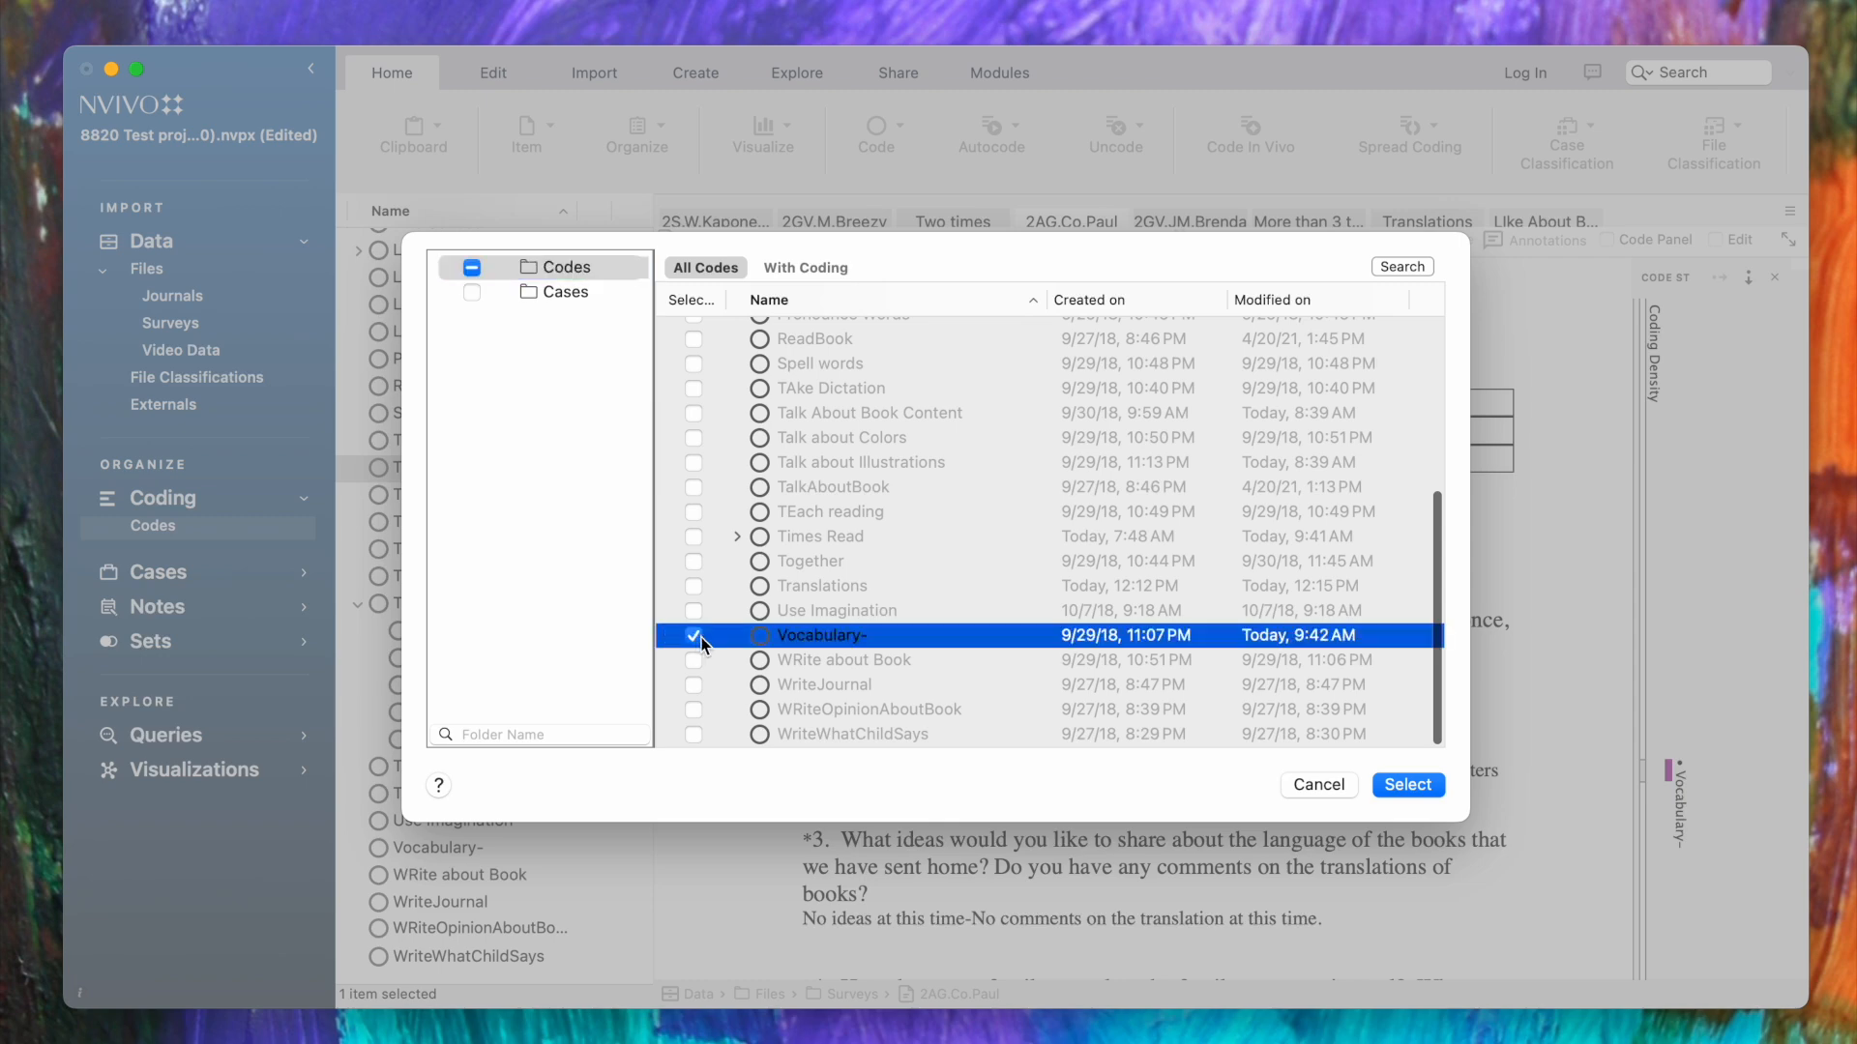
pyautogui.click(1404, 785)
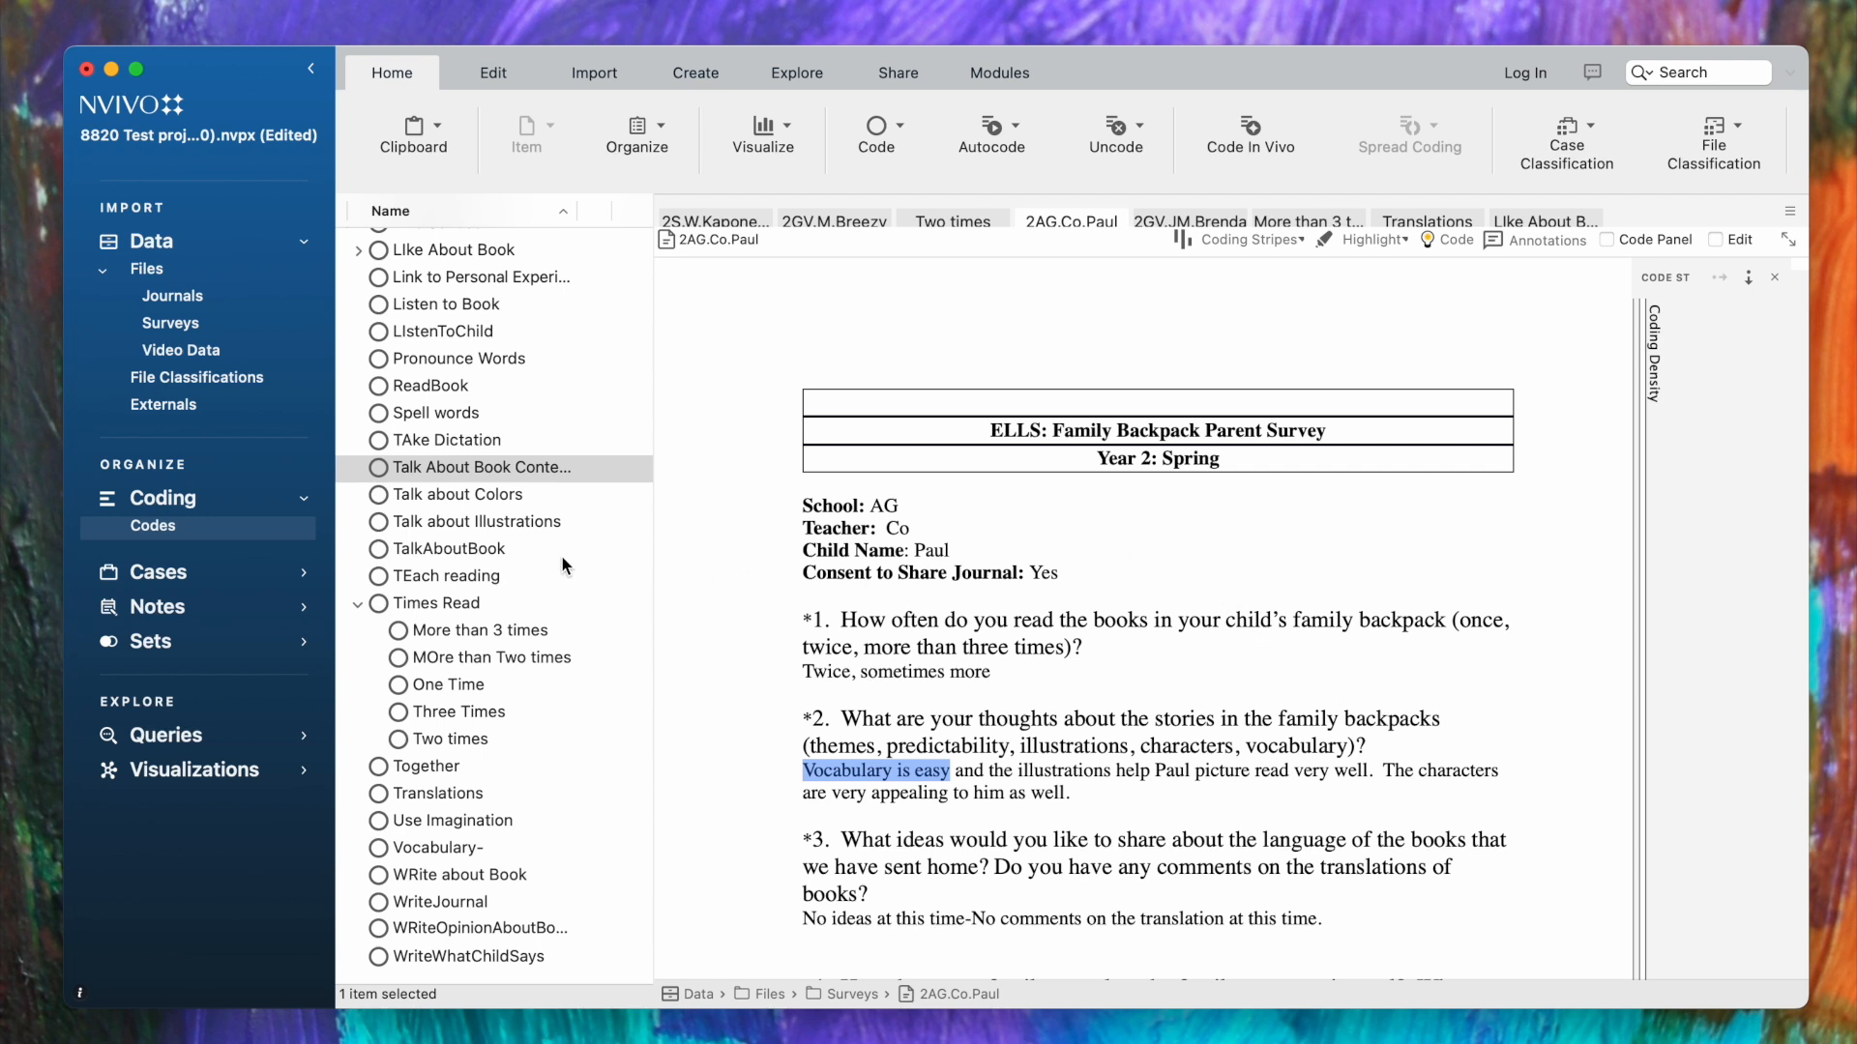
# - Open the TAke Dictation code to display its coded references
pyautogui.click(445, 439)
pyautogui.doubleClick(445, 445)
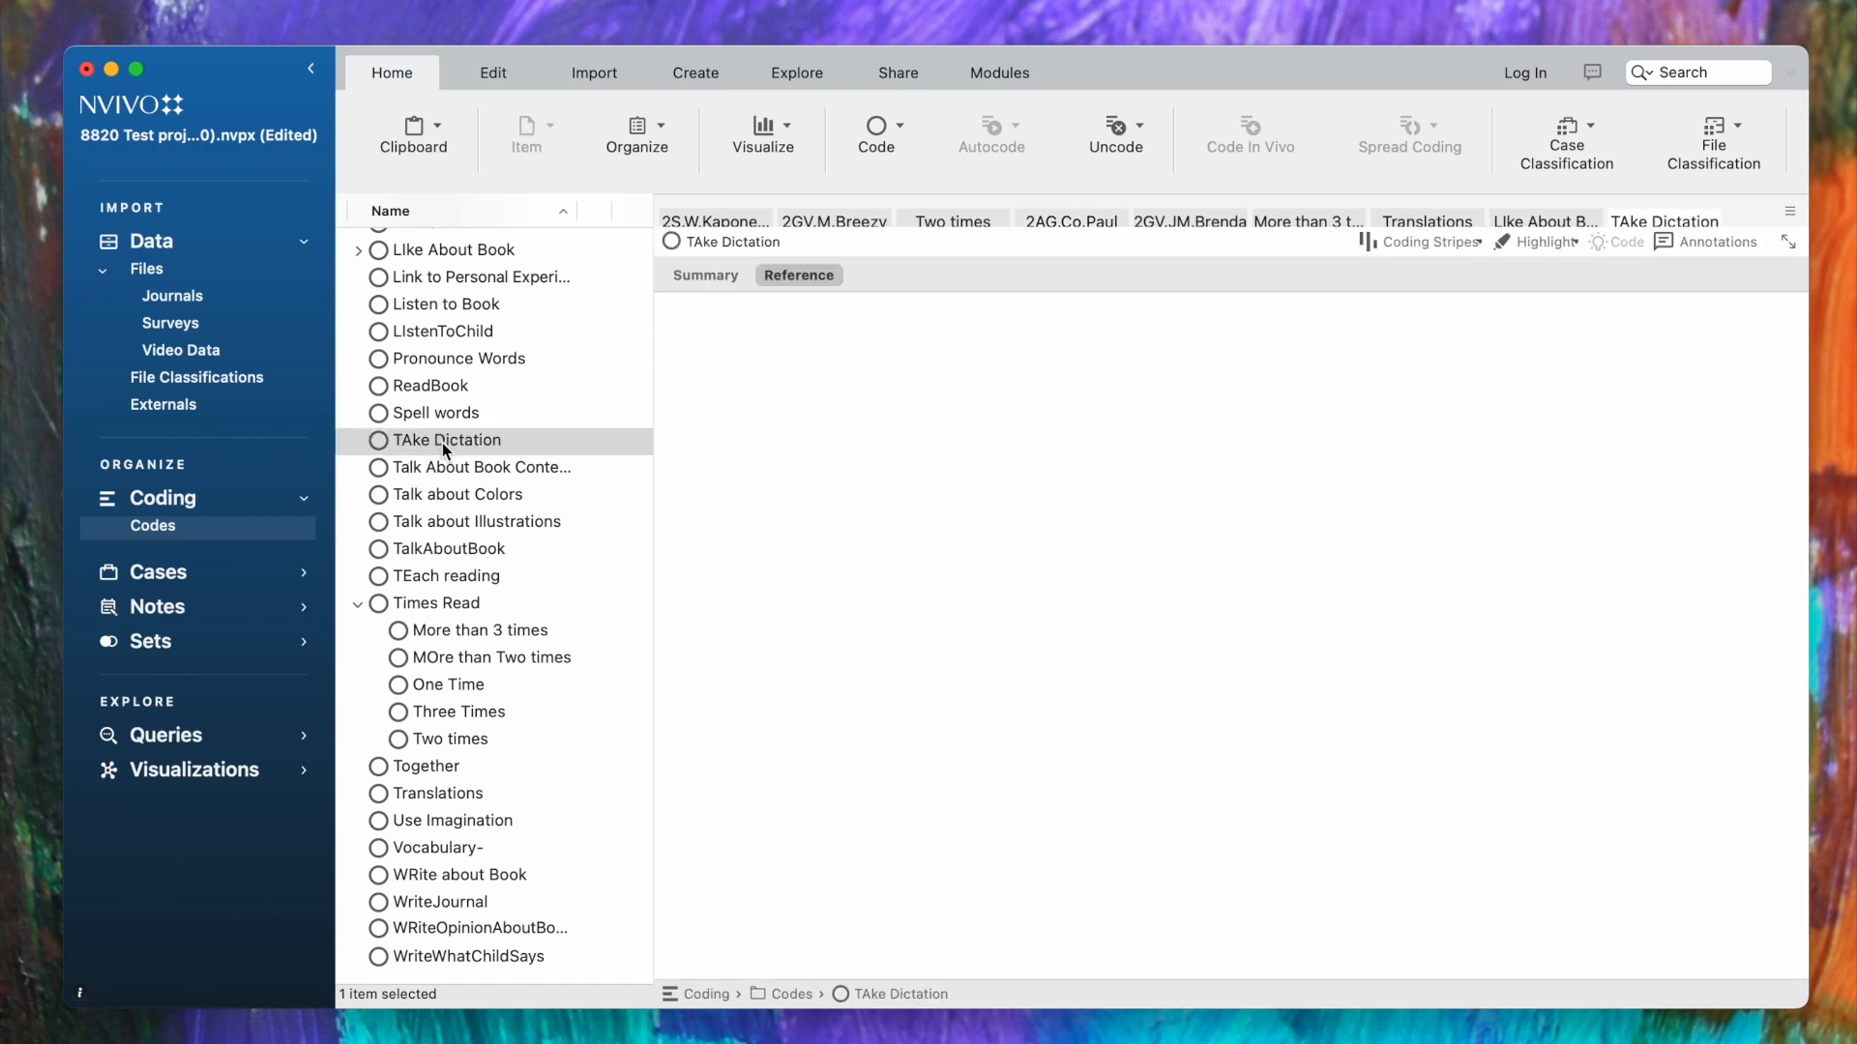
pyautogui.scroll(1, 445, 450)
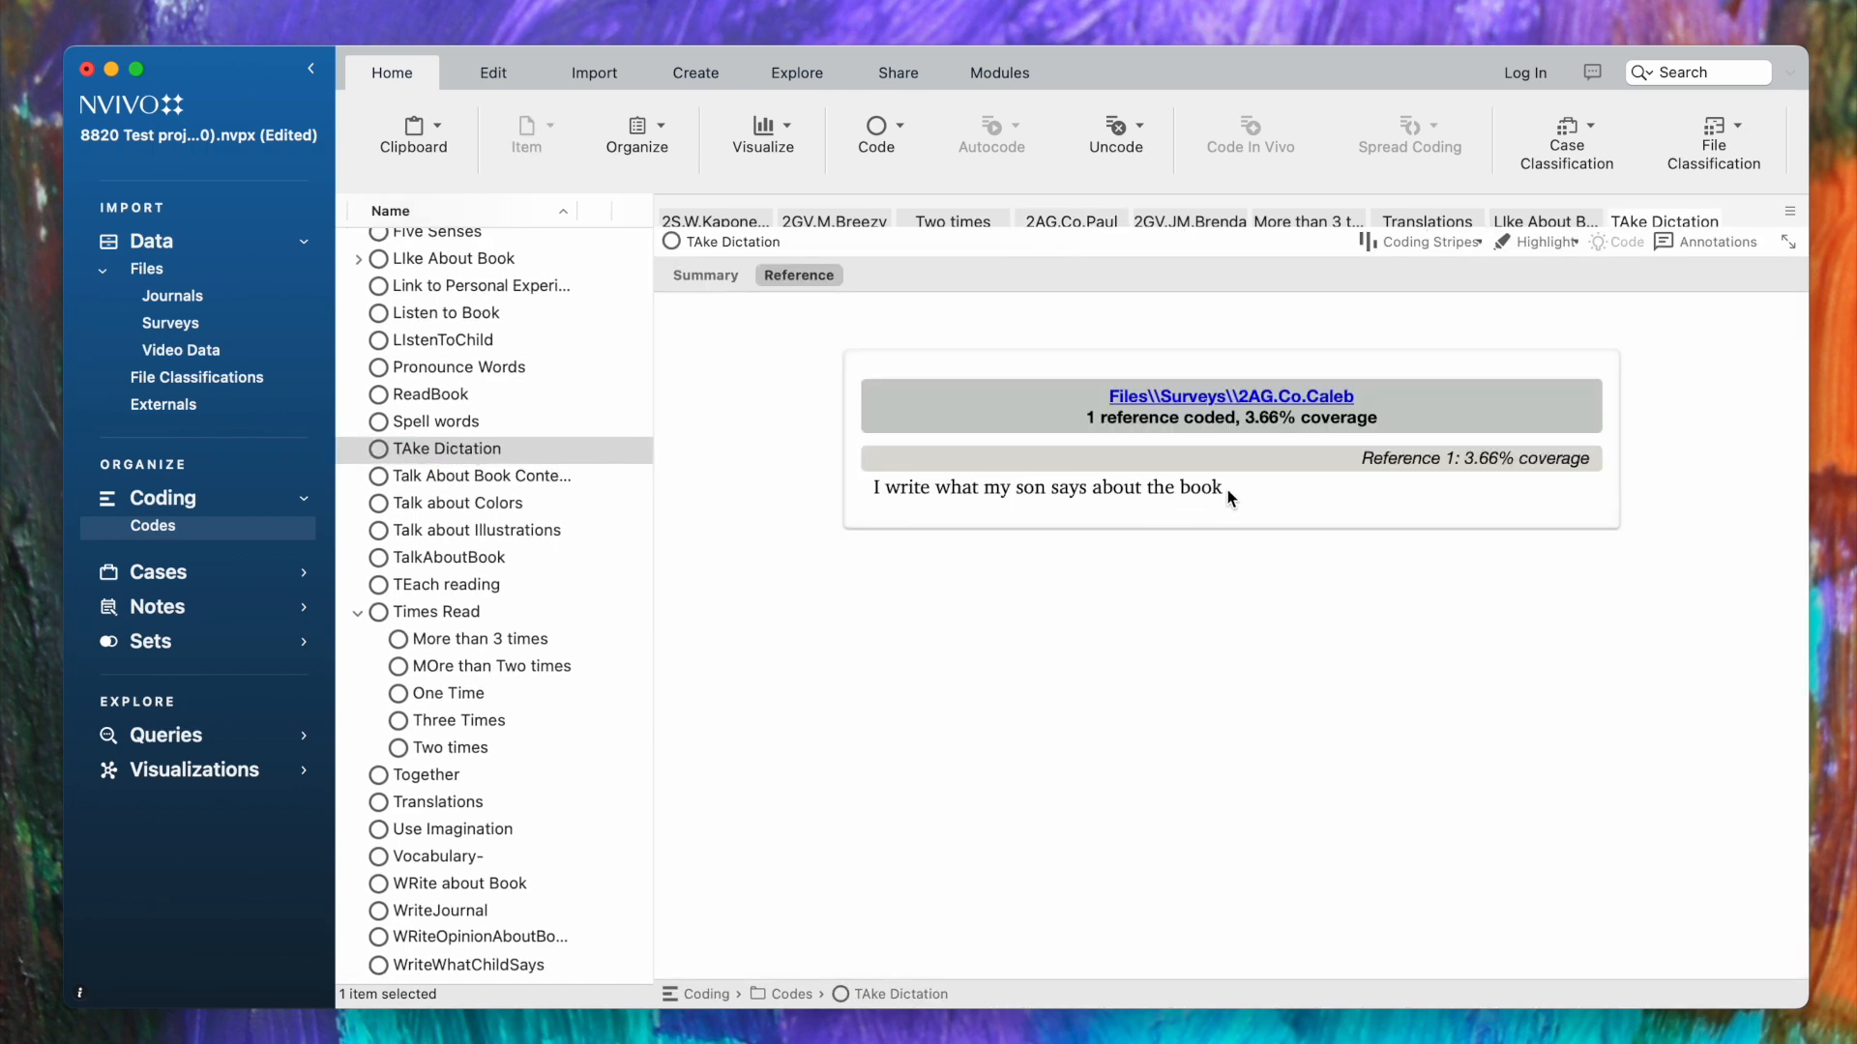
pyautogui.moveTo(1230, 493); pyautogui.dragTo(865, 487)
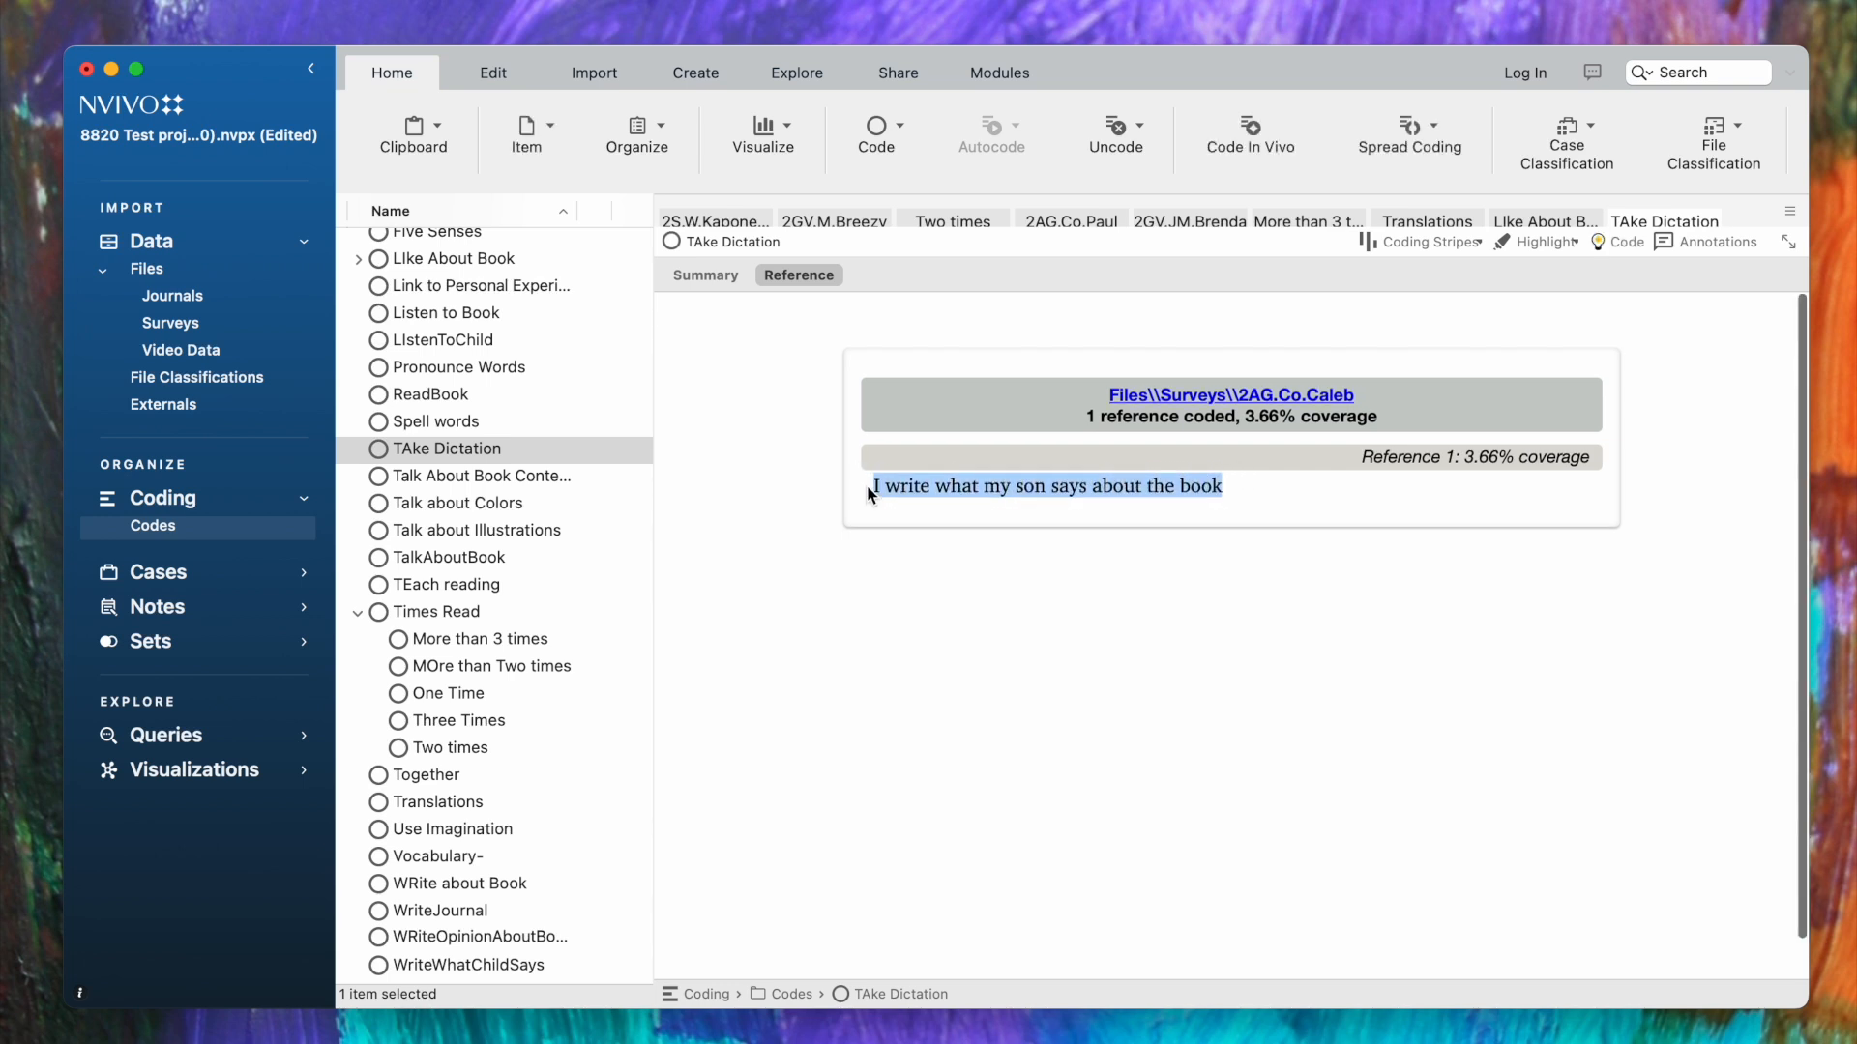
pyautogui.rightClick(899, 491)
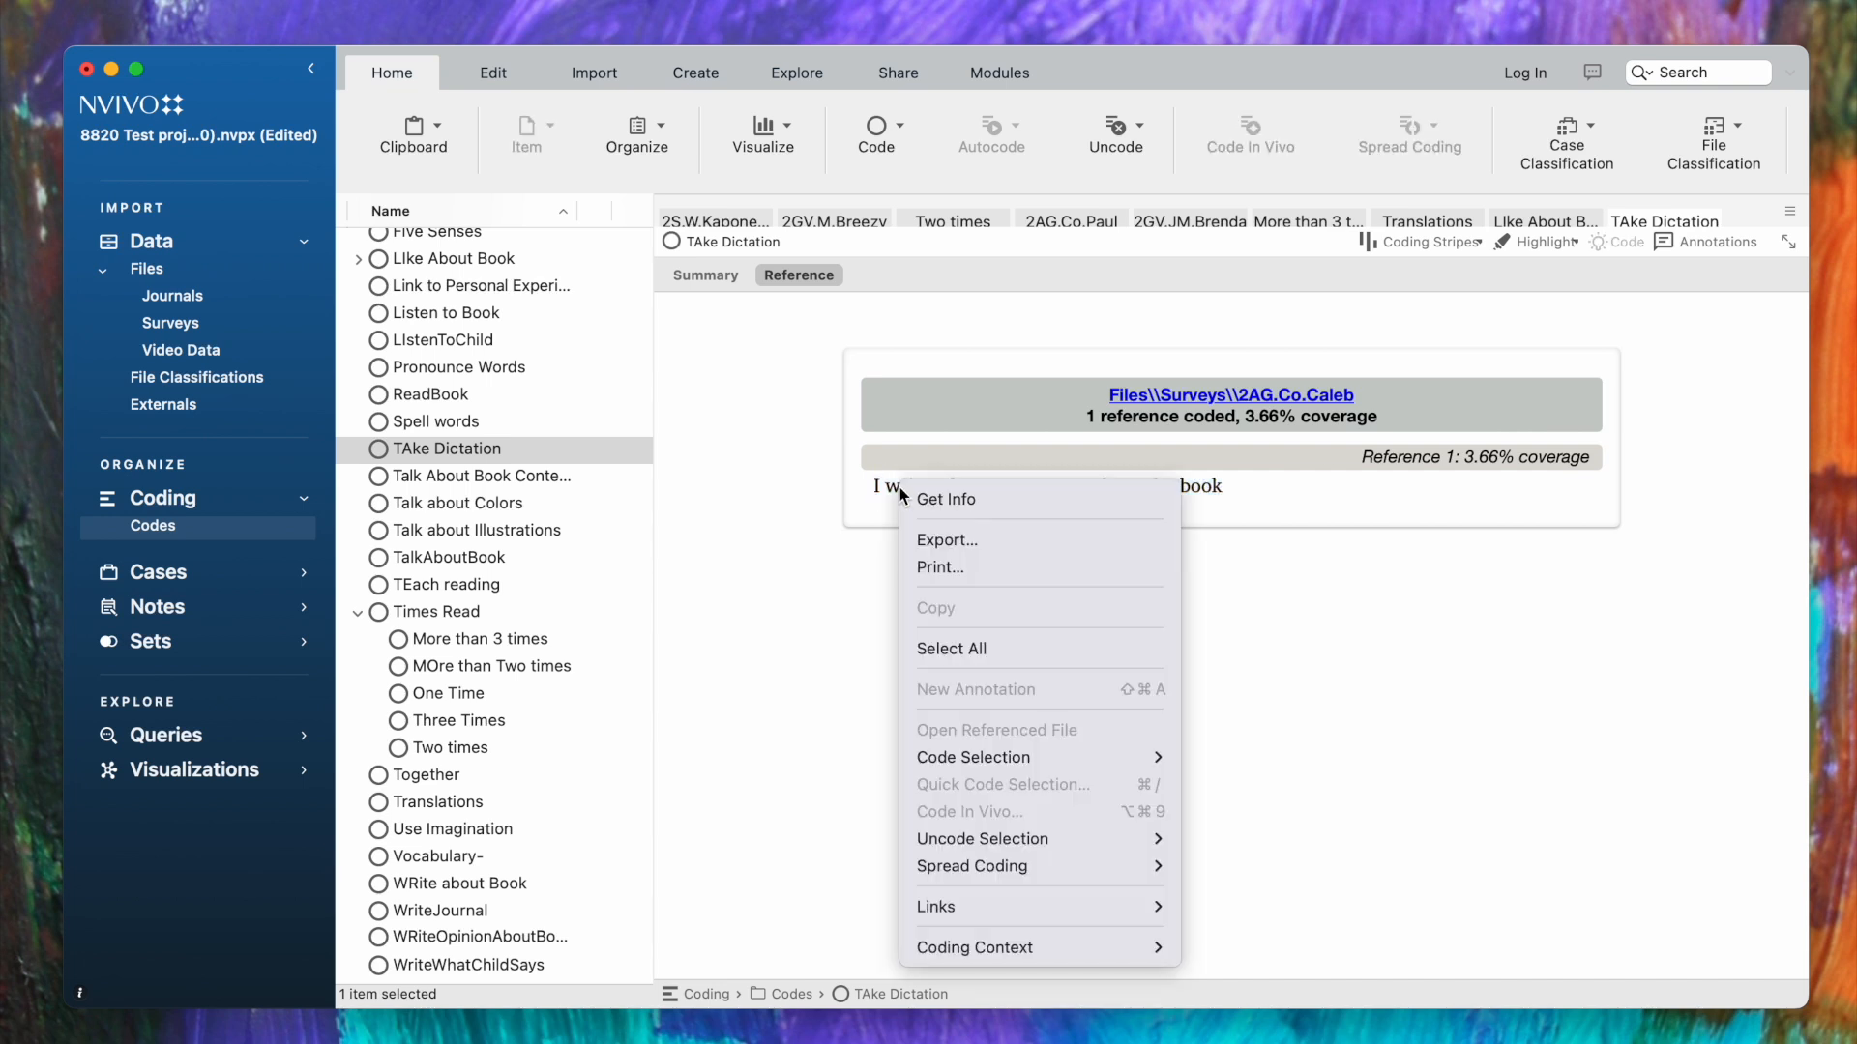
pyautogui.moveTo(930, 839)
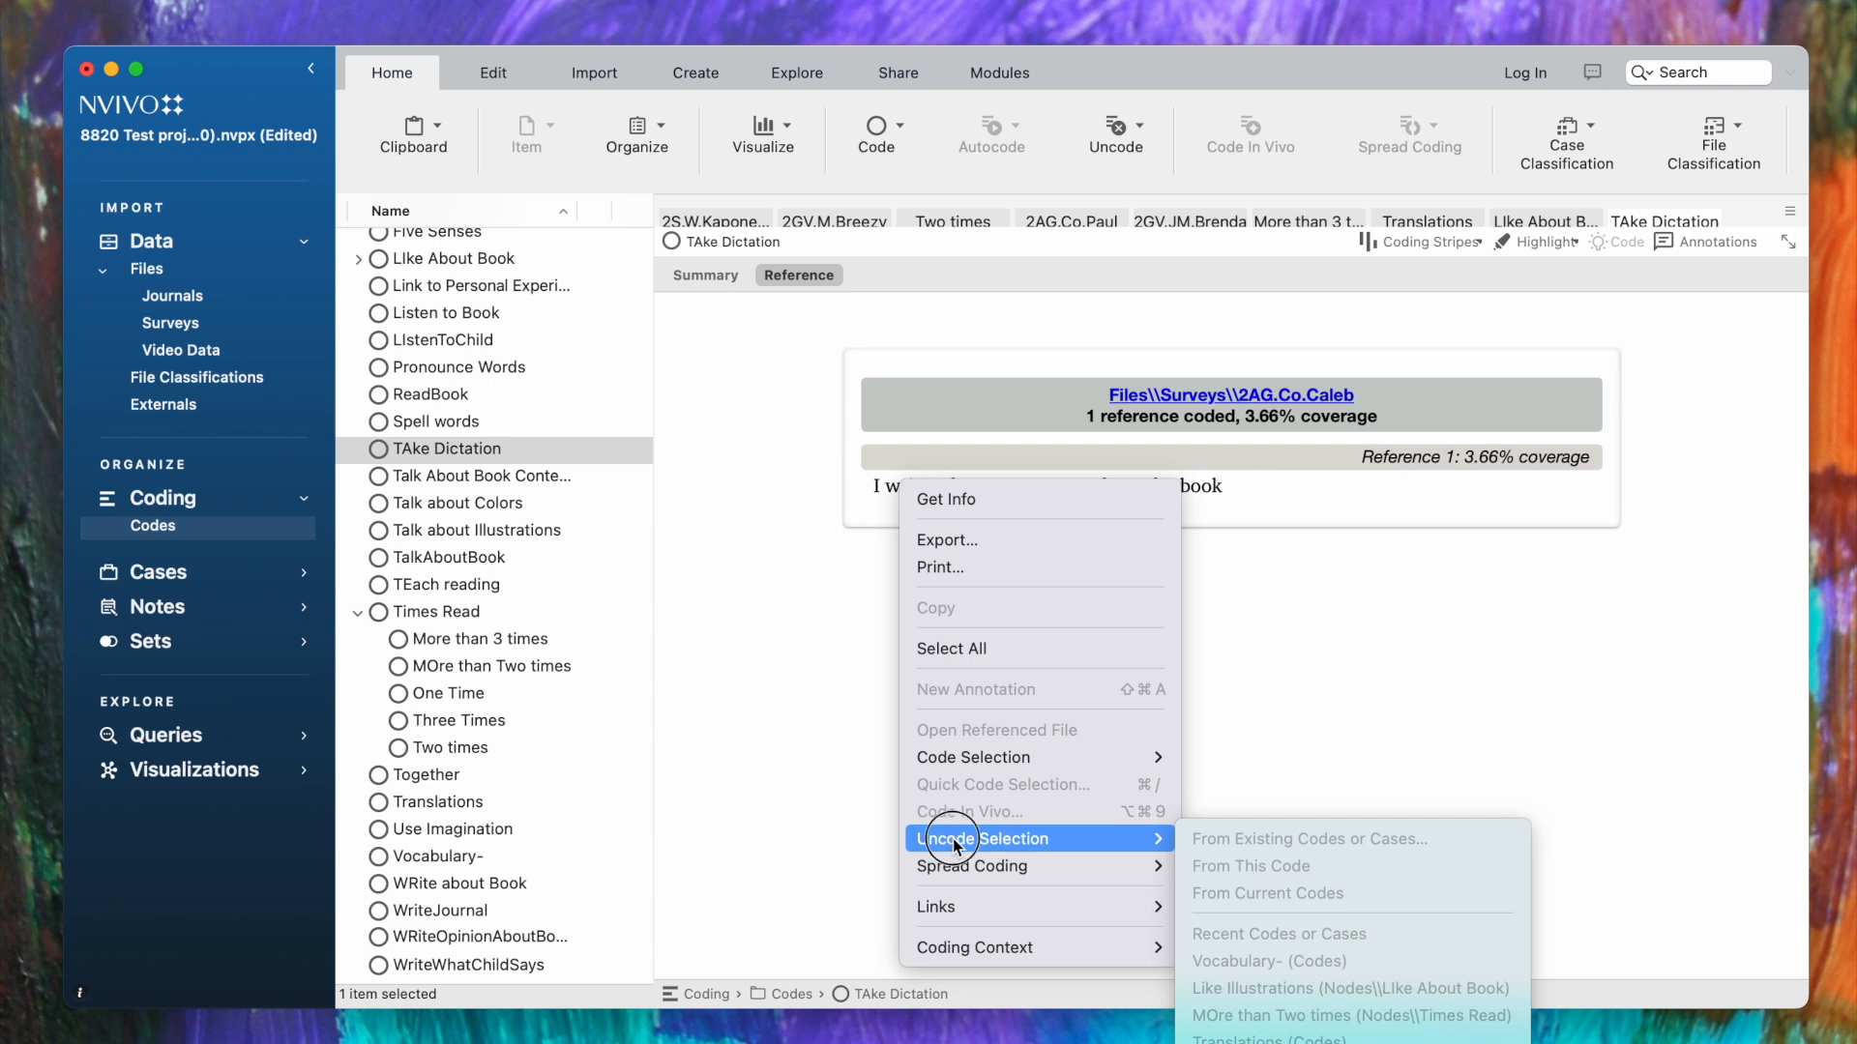
pyautogui.click(1229, 654)
# - Select the coded reference "I write what my son says about the book" and uncode it from the existing code TAke Dictation
pyautogui.click(1226, 486)
pyautogui.moveTo(1226, 486); pyautogui.dragTo(873, 489)
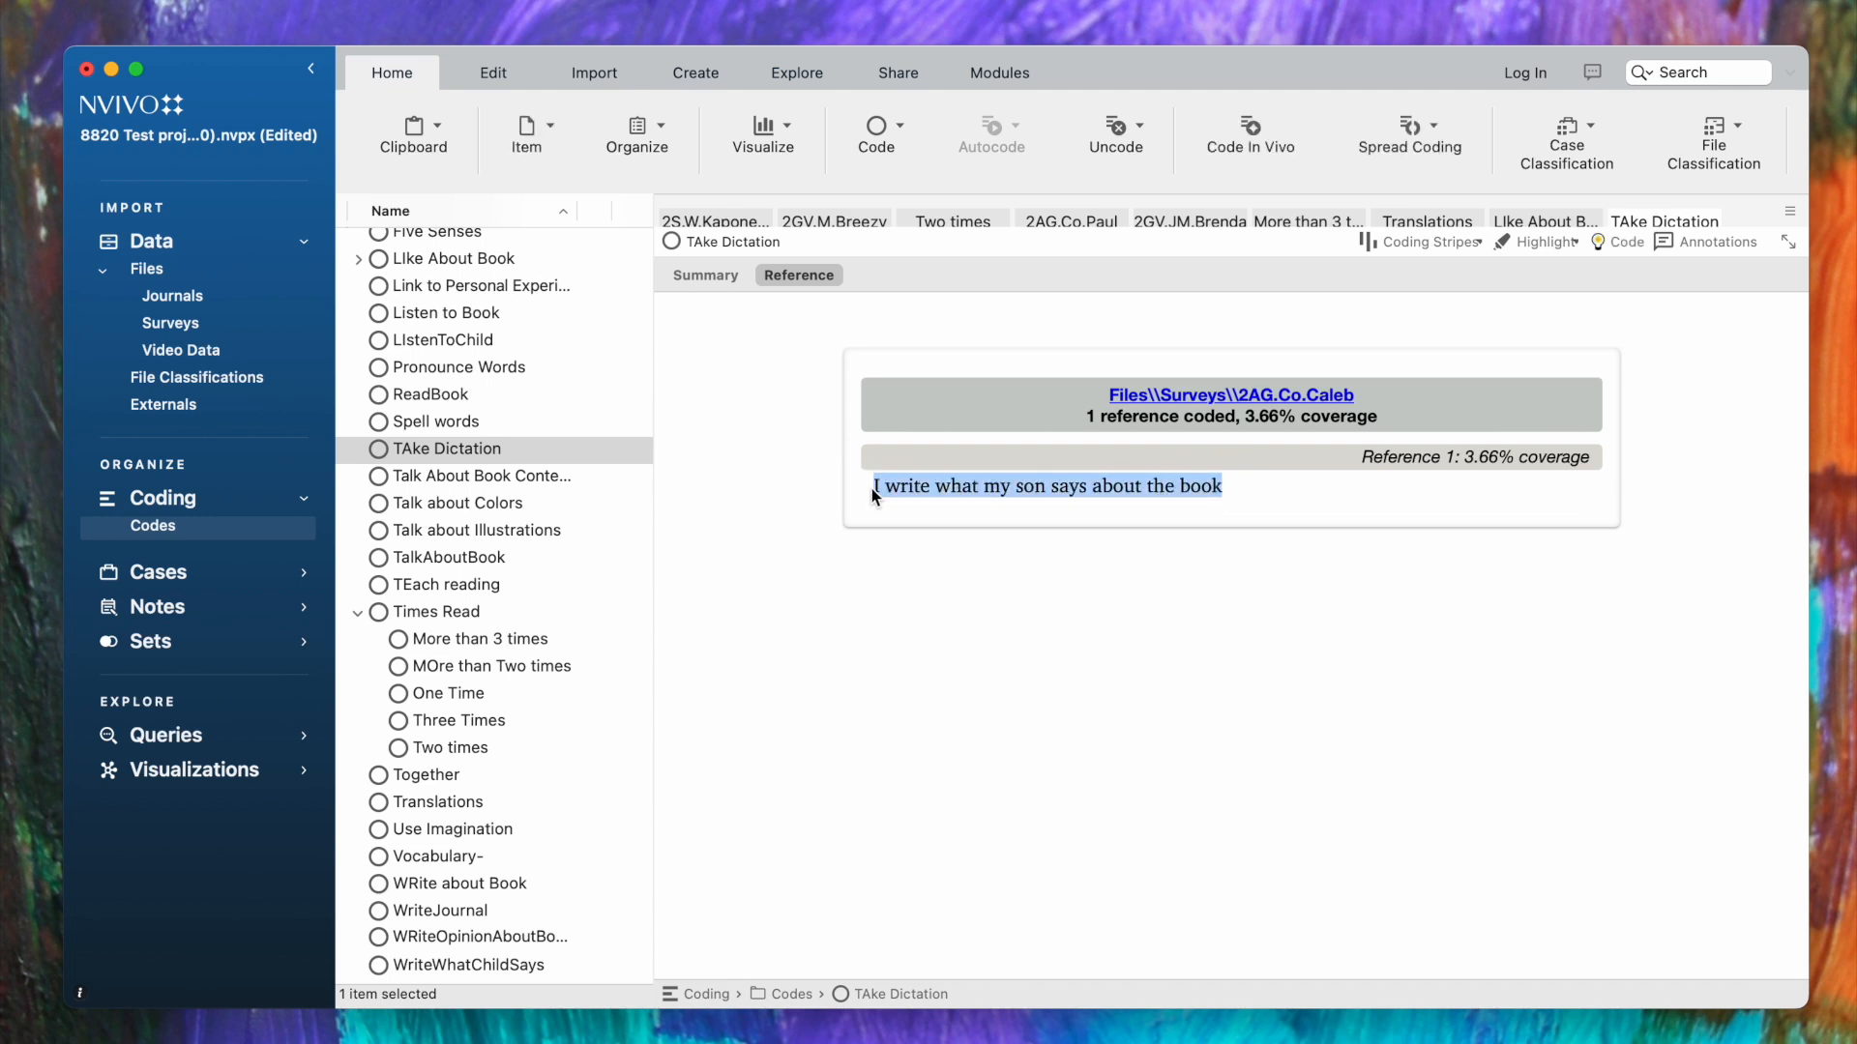
pyautogui.rightClick(905, 495)
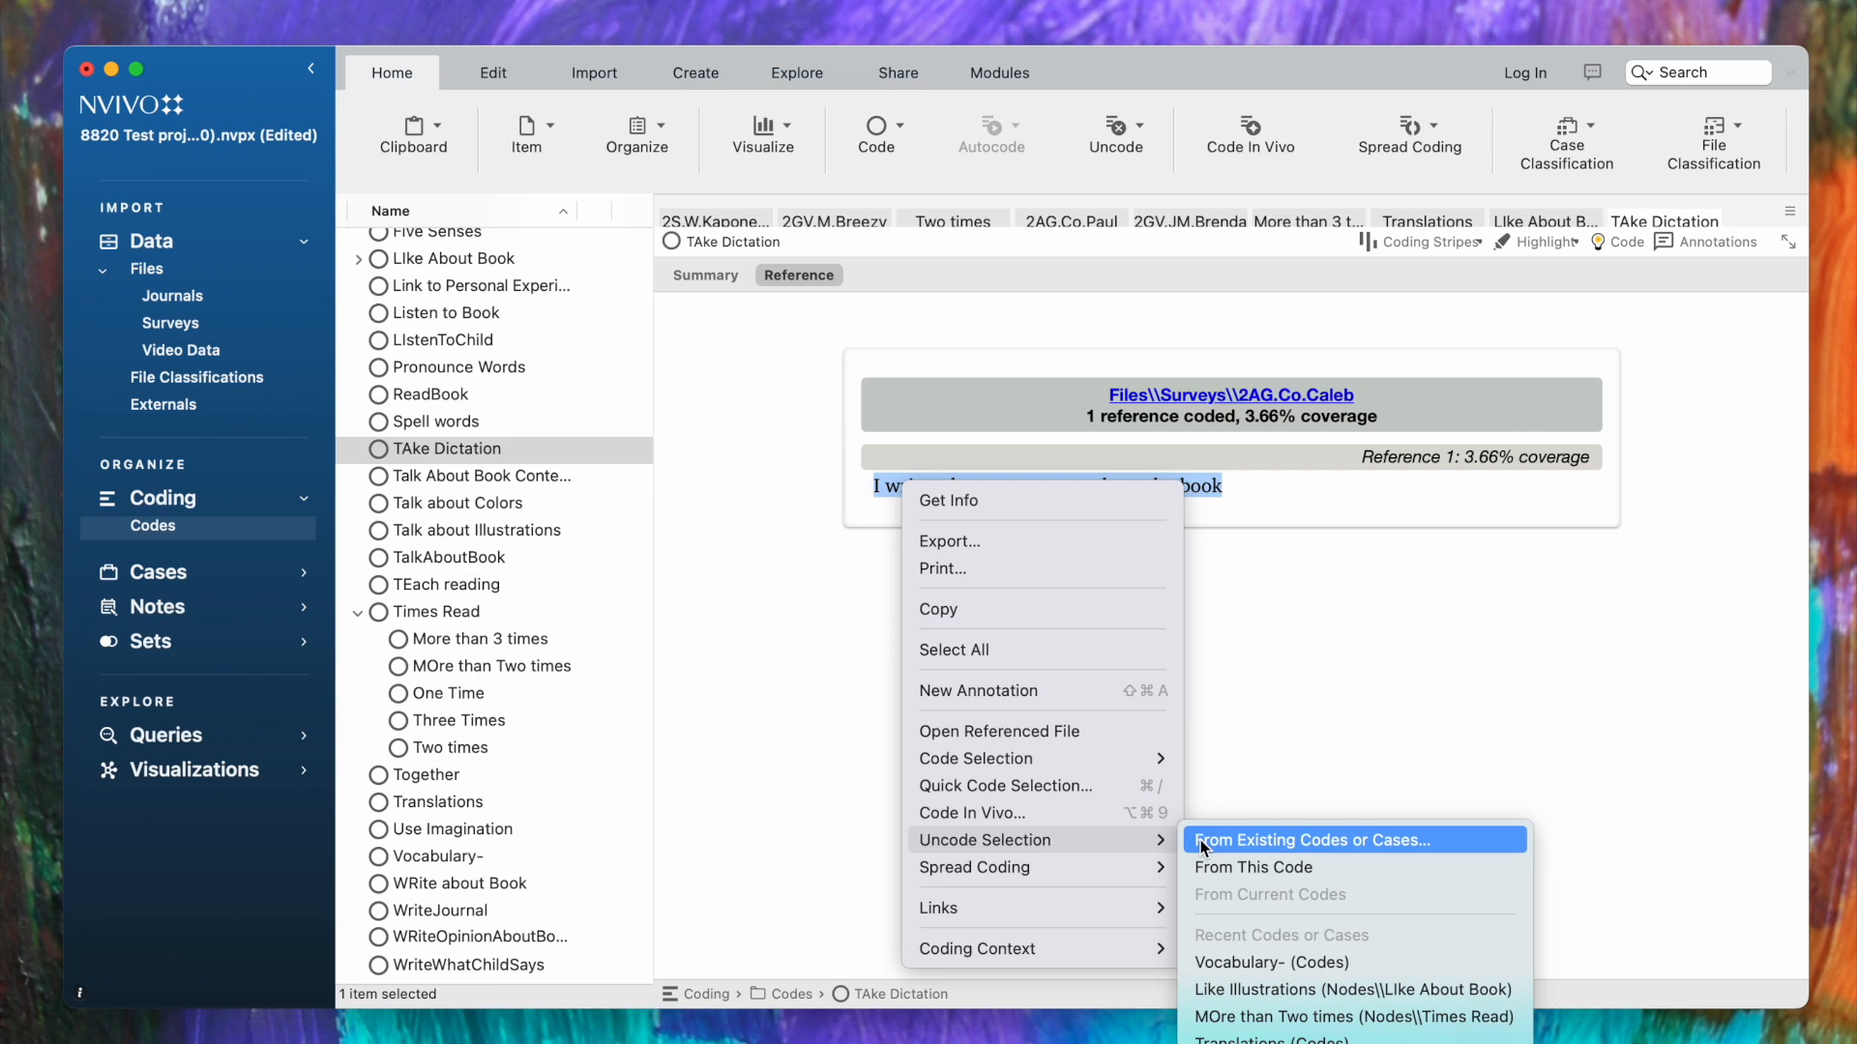
pyautogui.click(1199, 839)
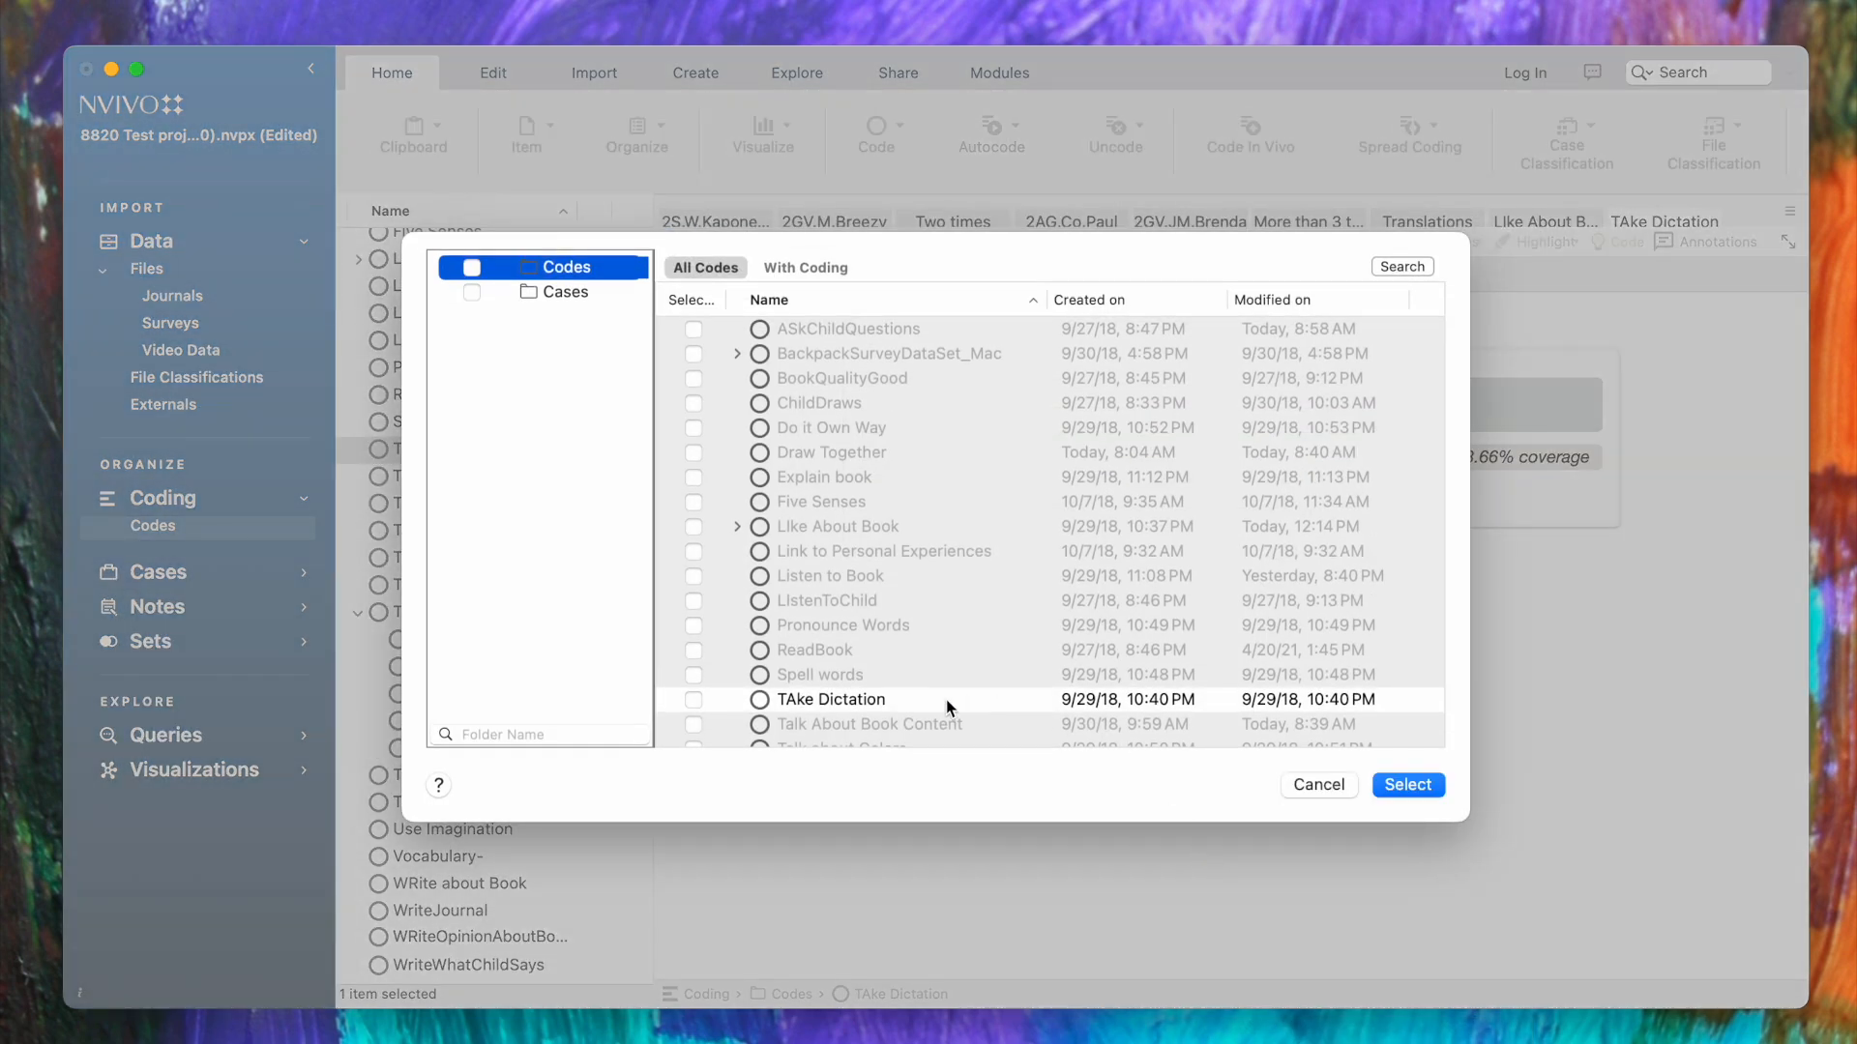
pyautogui.click(695, 700)
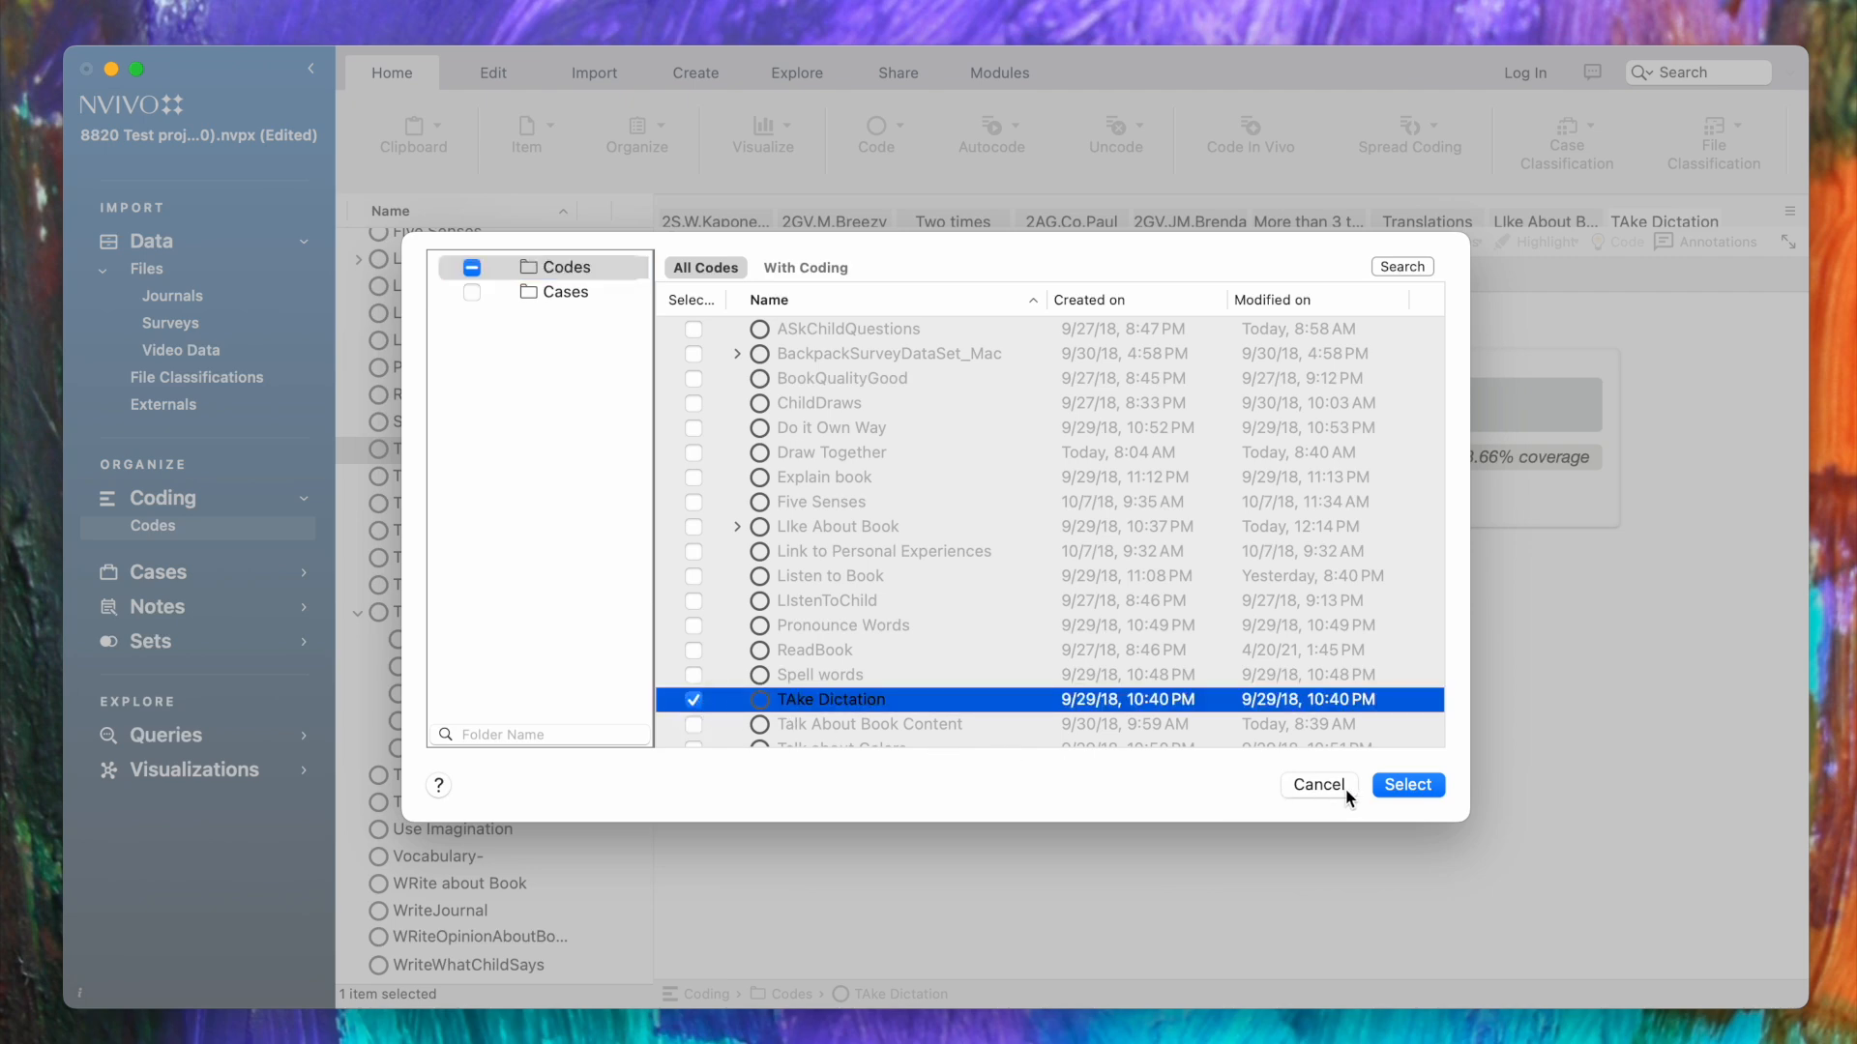
pyautogui.click(1388, 786)
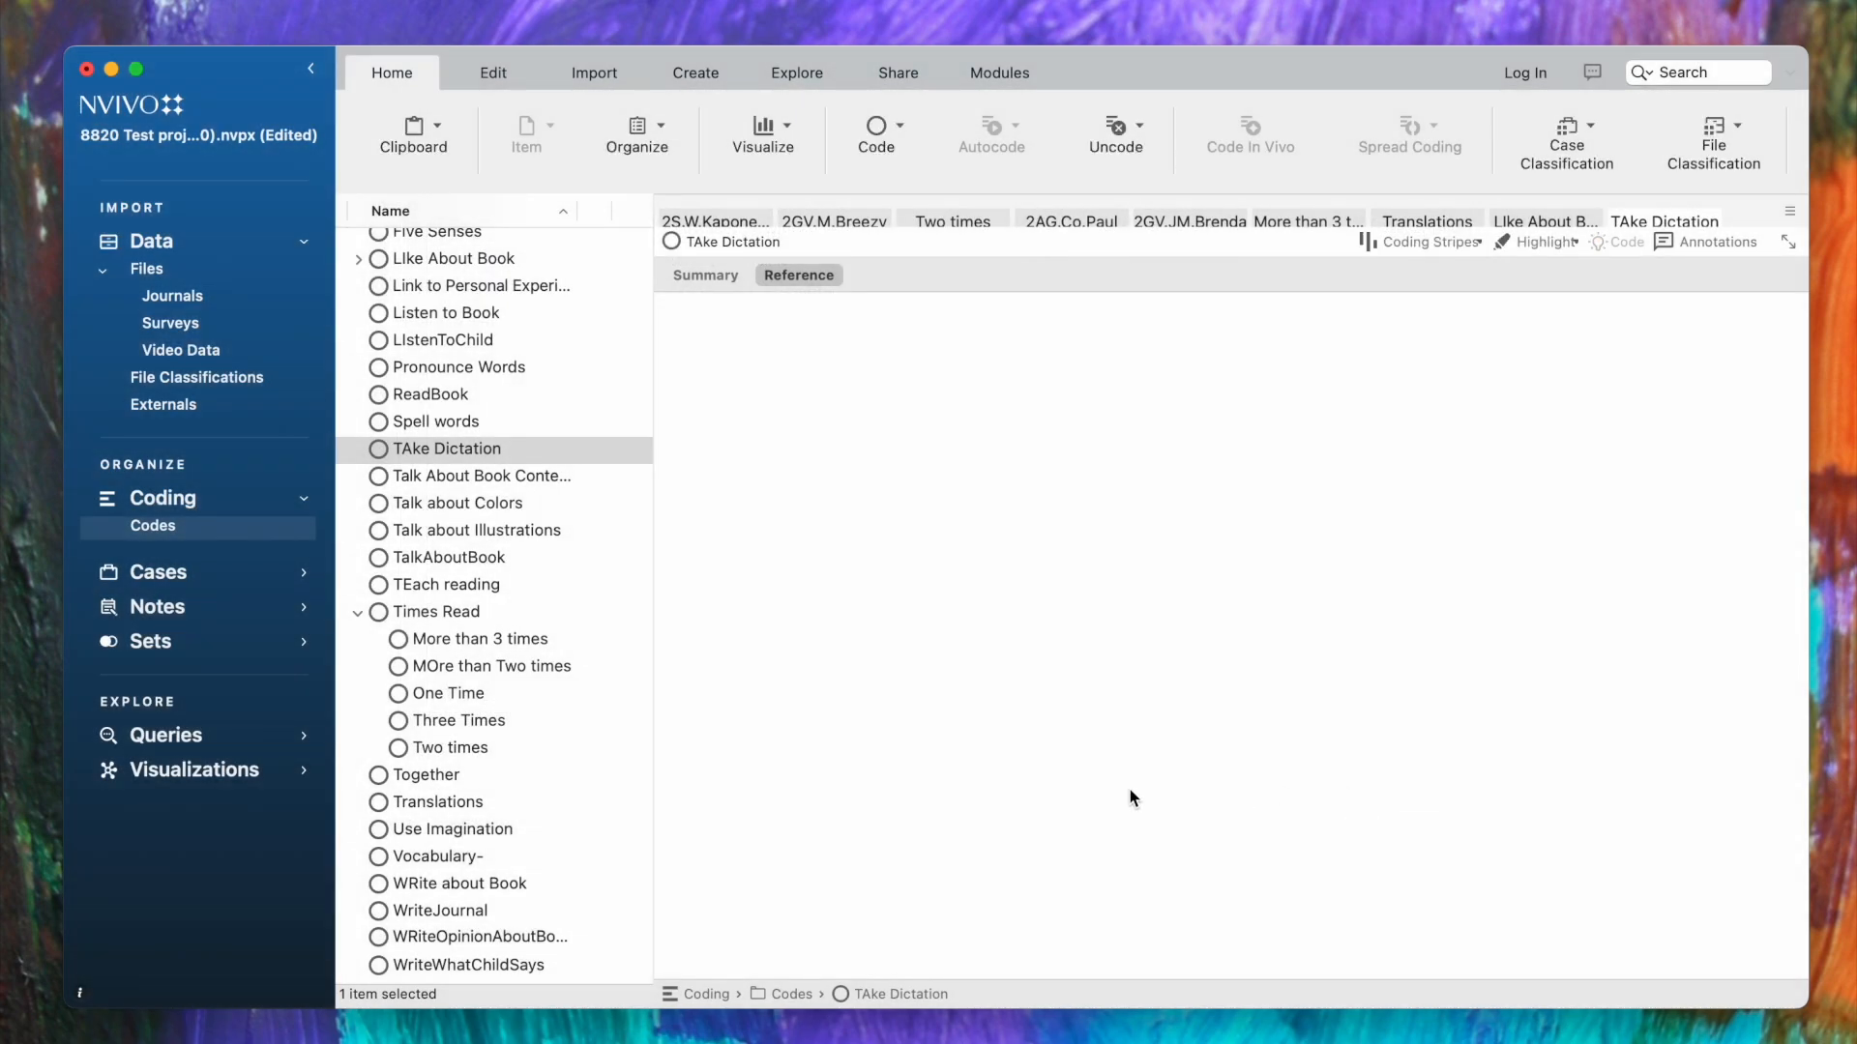